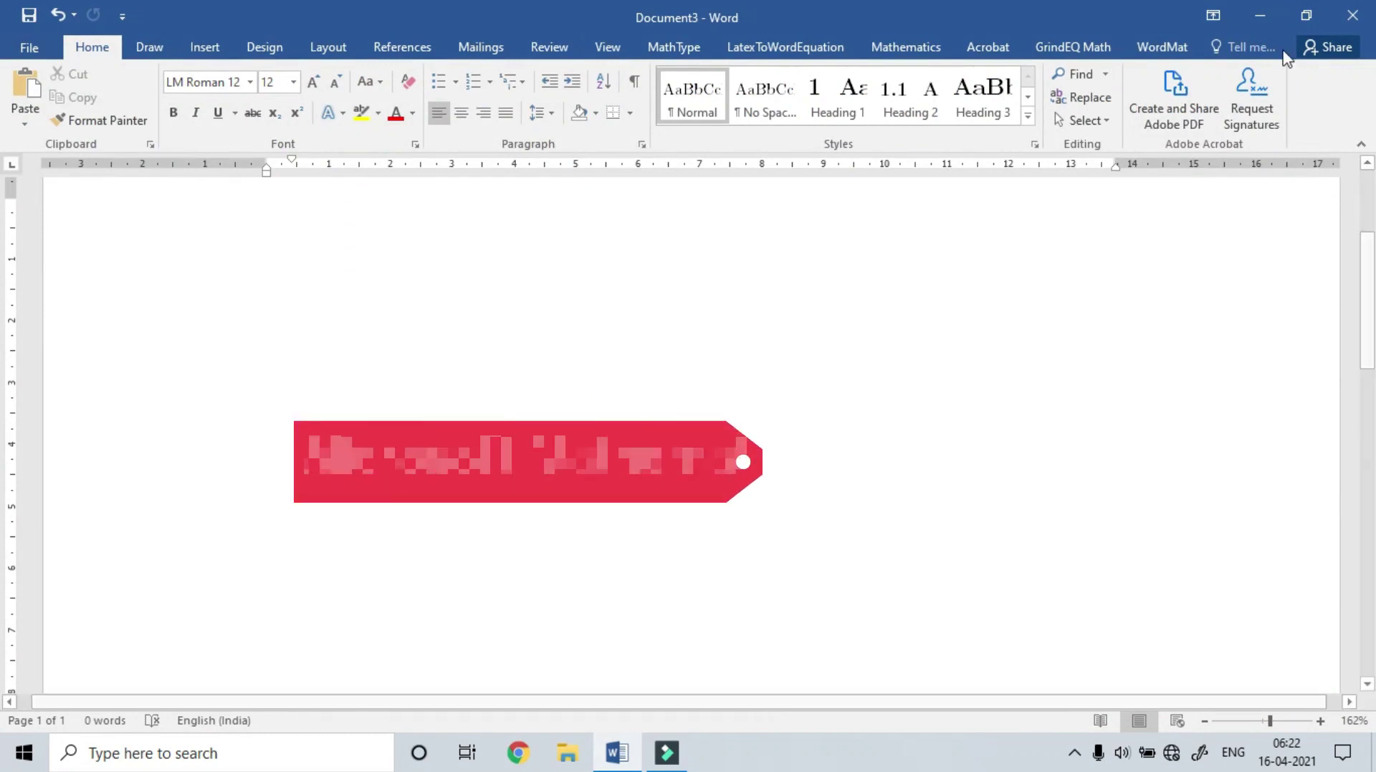
- Look through the Math and WordMat ribbon tools, then return to Home
click(905, 46)
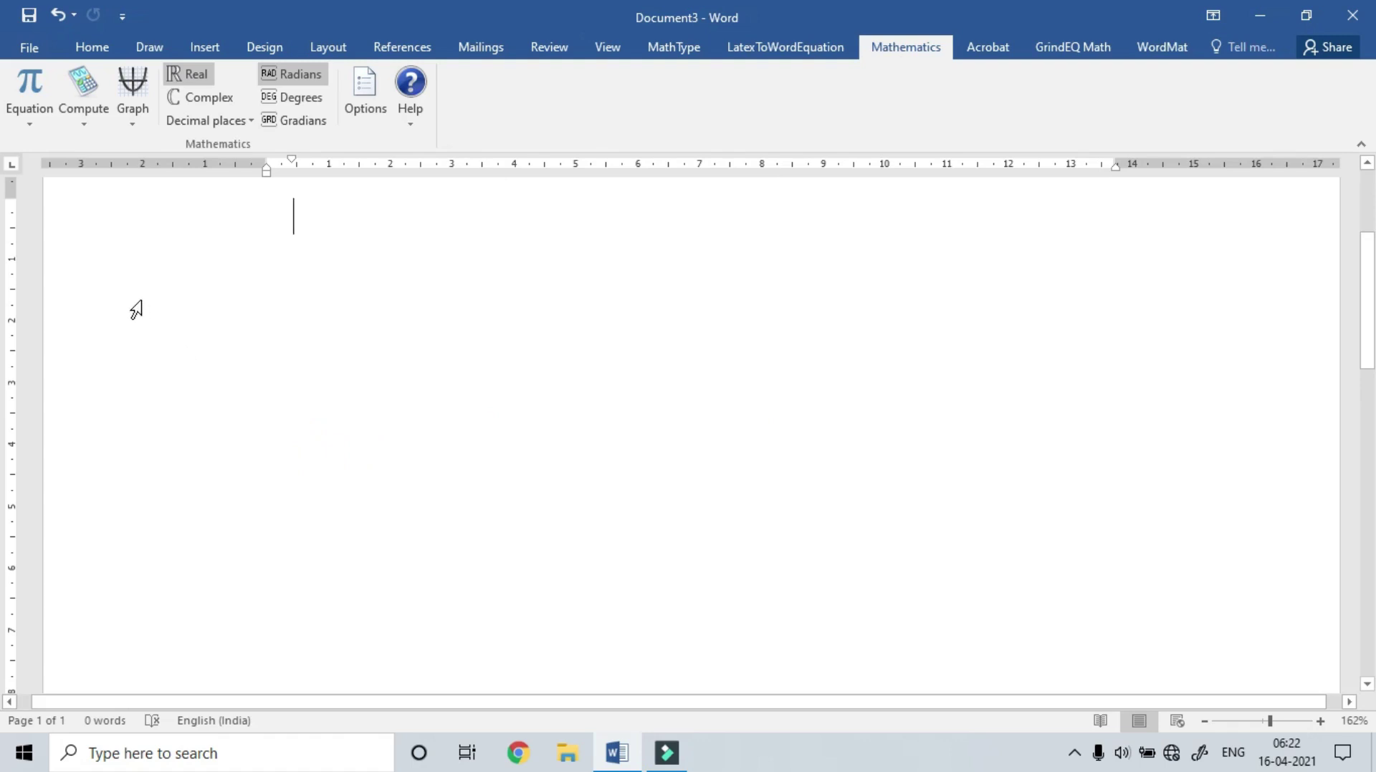
click(1161, 62)
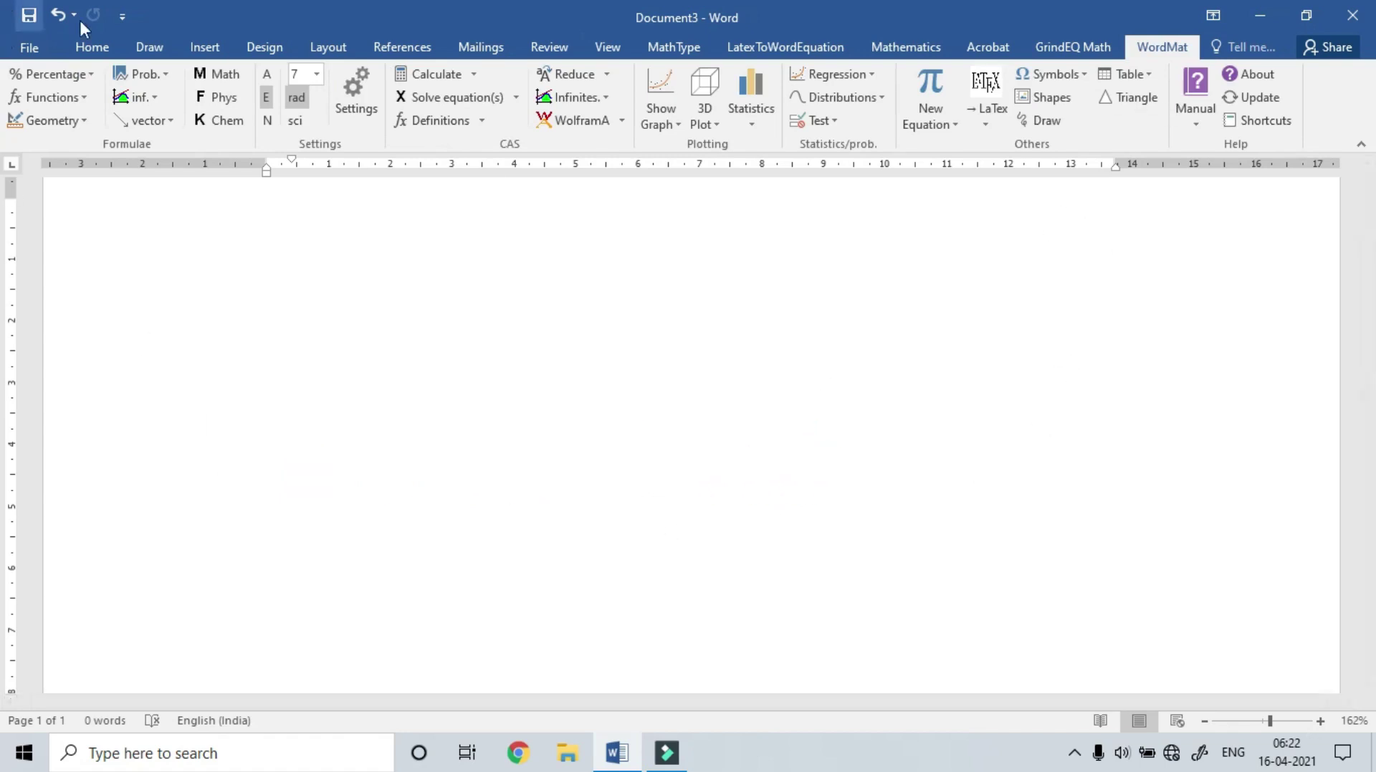
click(91, 52)
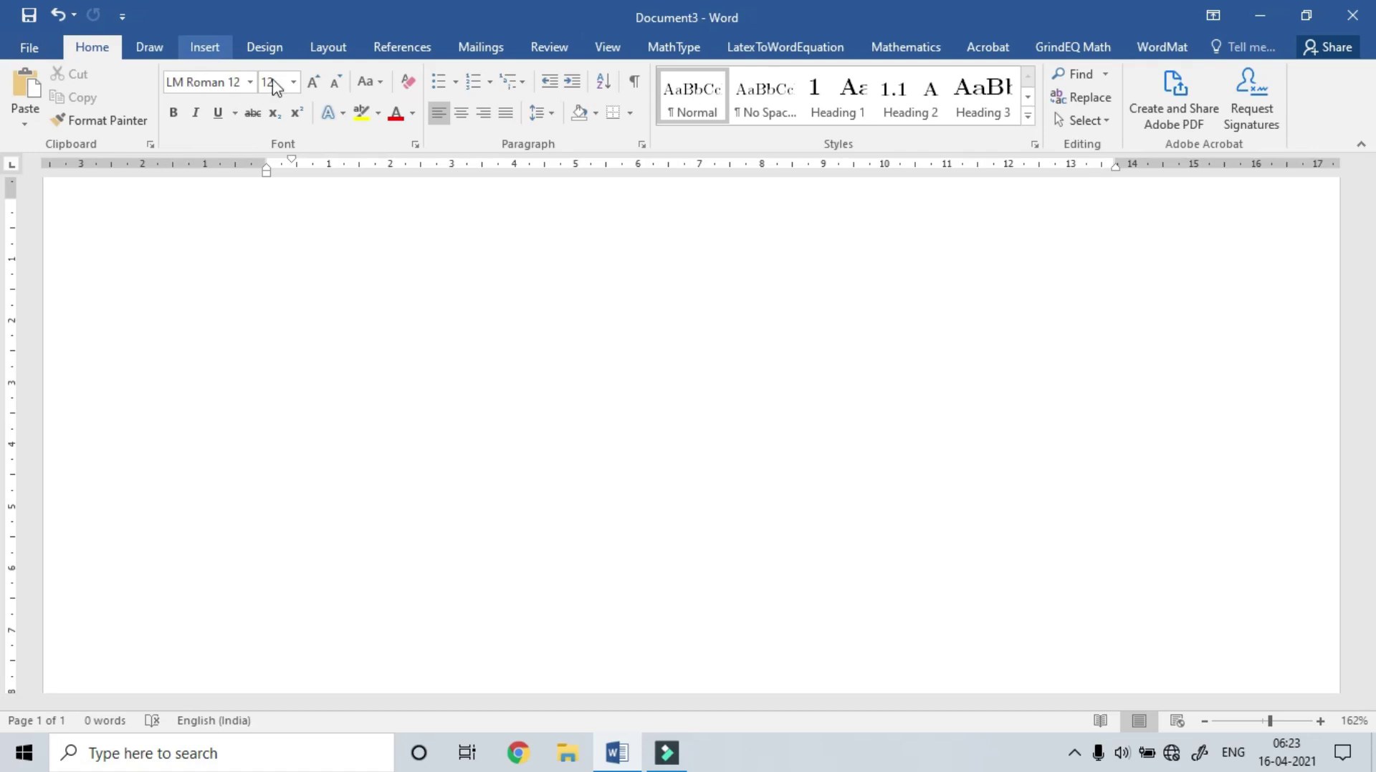
- Insert an empty equation at the top of the page, browsing matrix templates, and select its placeholder
click(200, 49)
click(1229, 79)
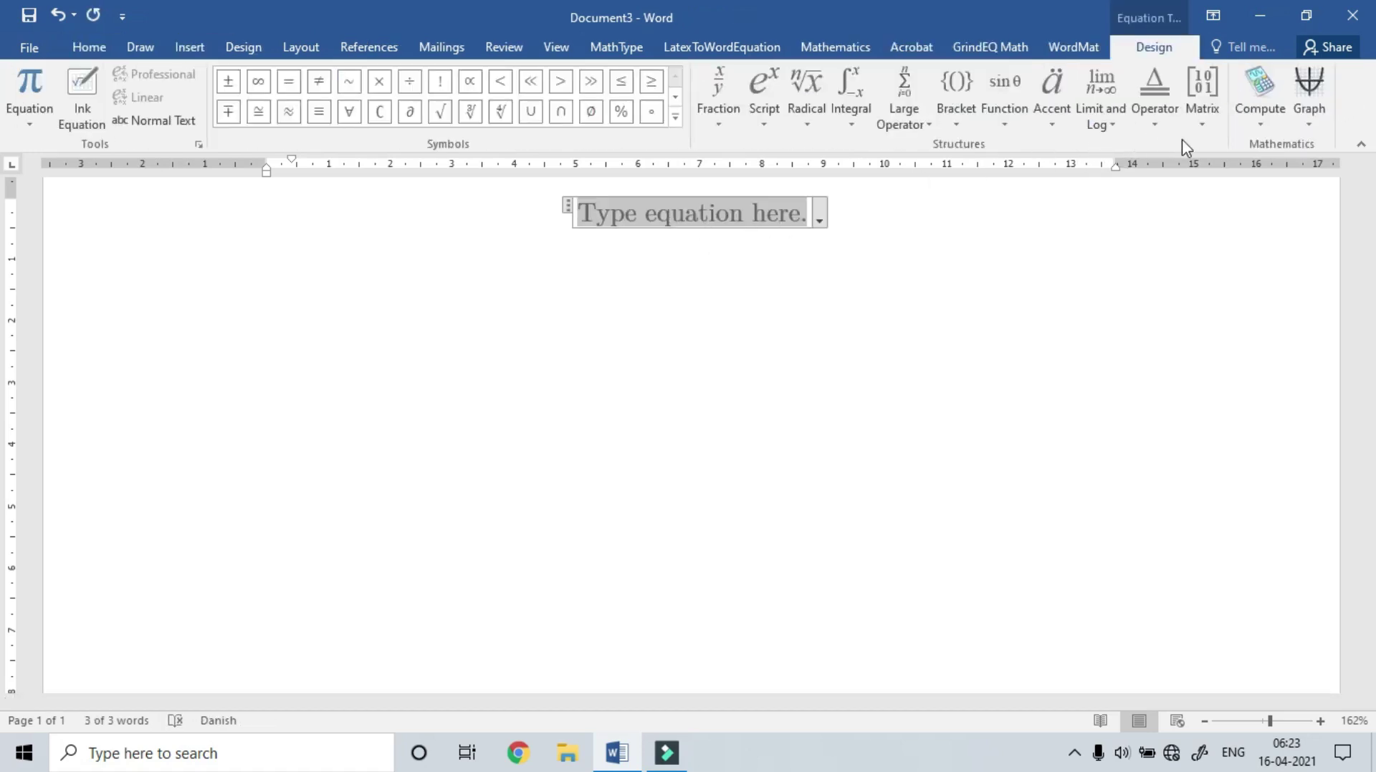
click(1198, 126)
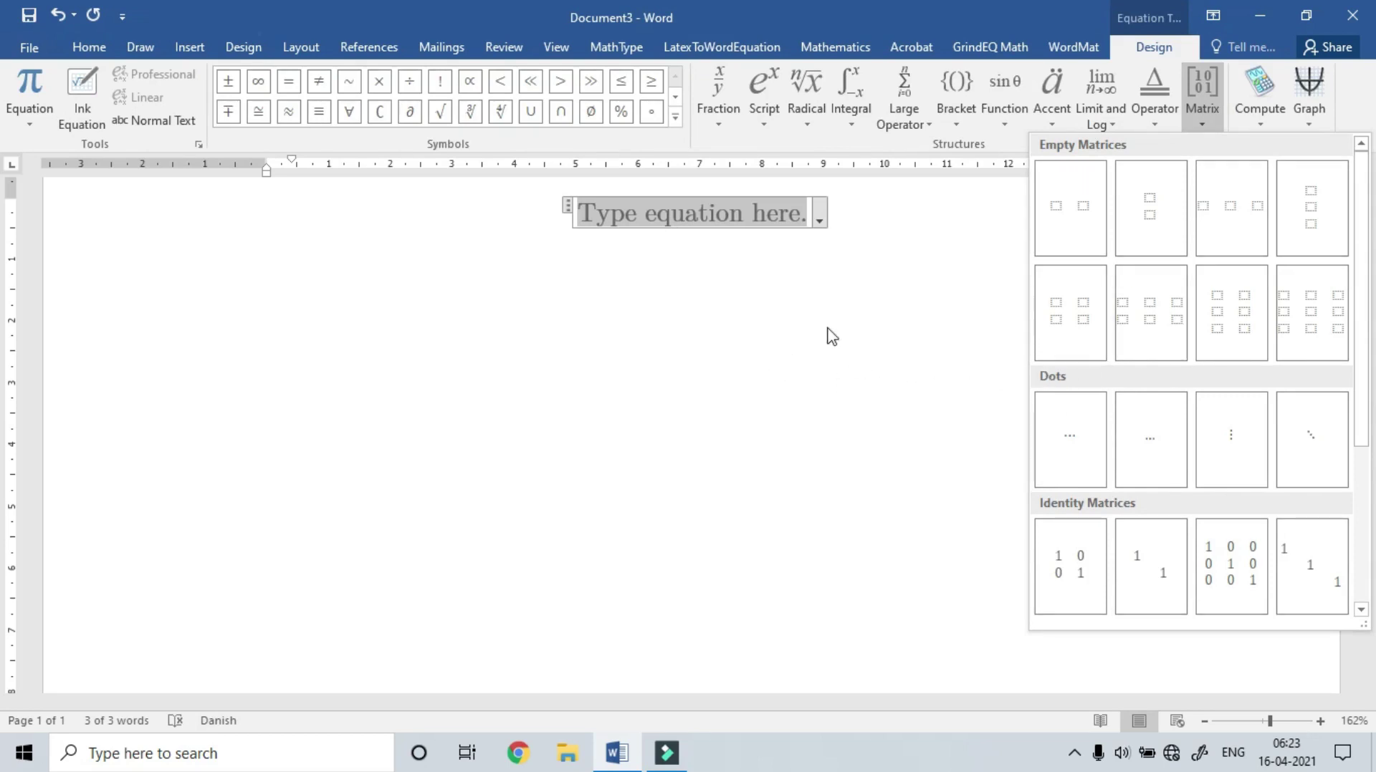
click(740, 223)
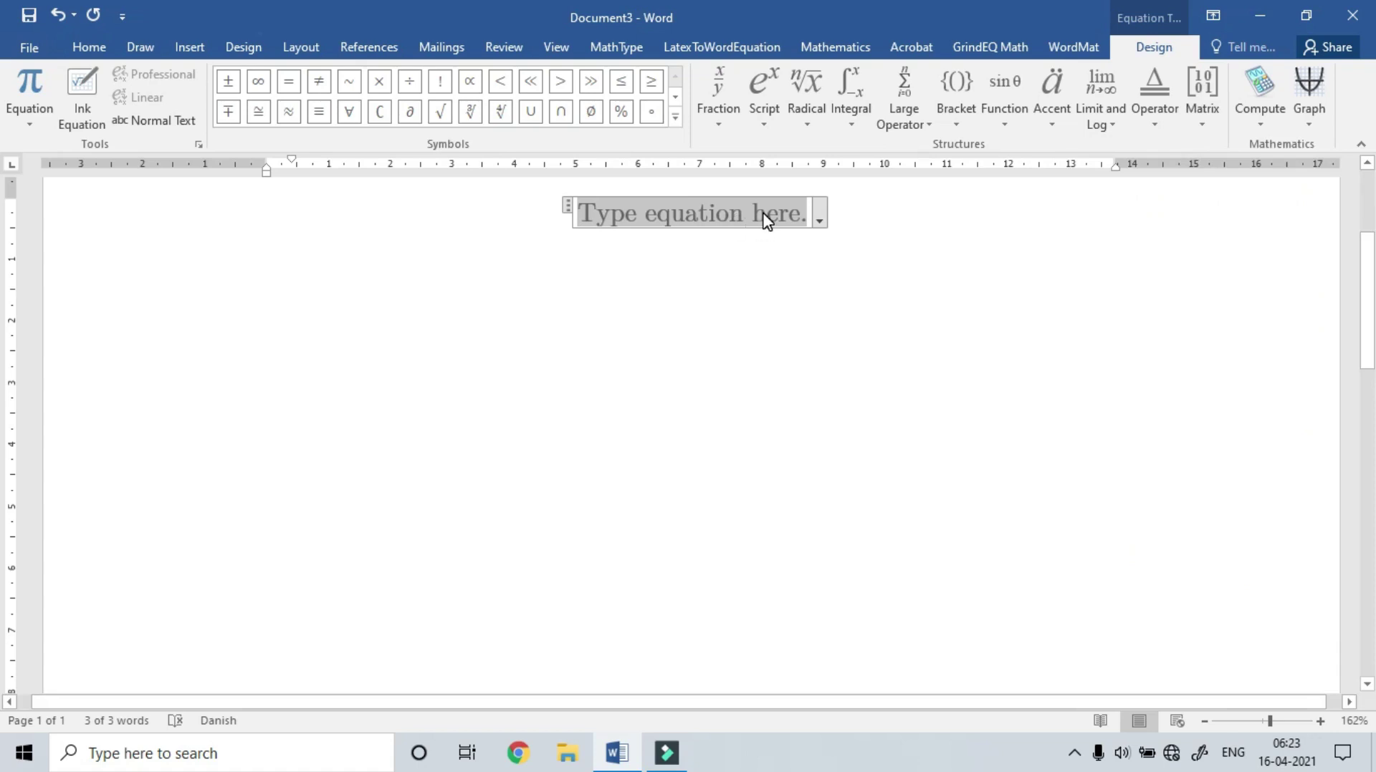
click(765, 215)
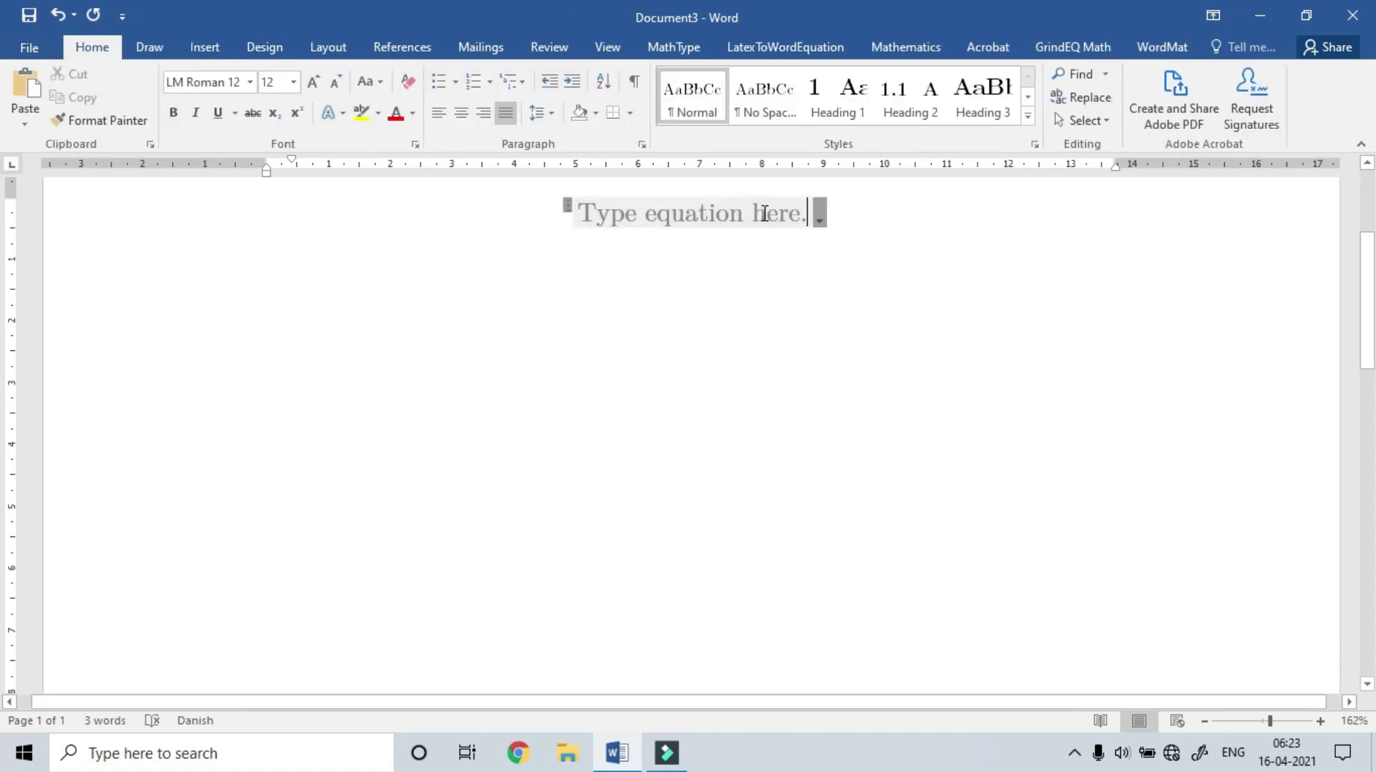
click(765, 215)
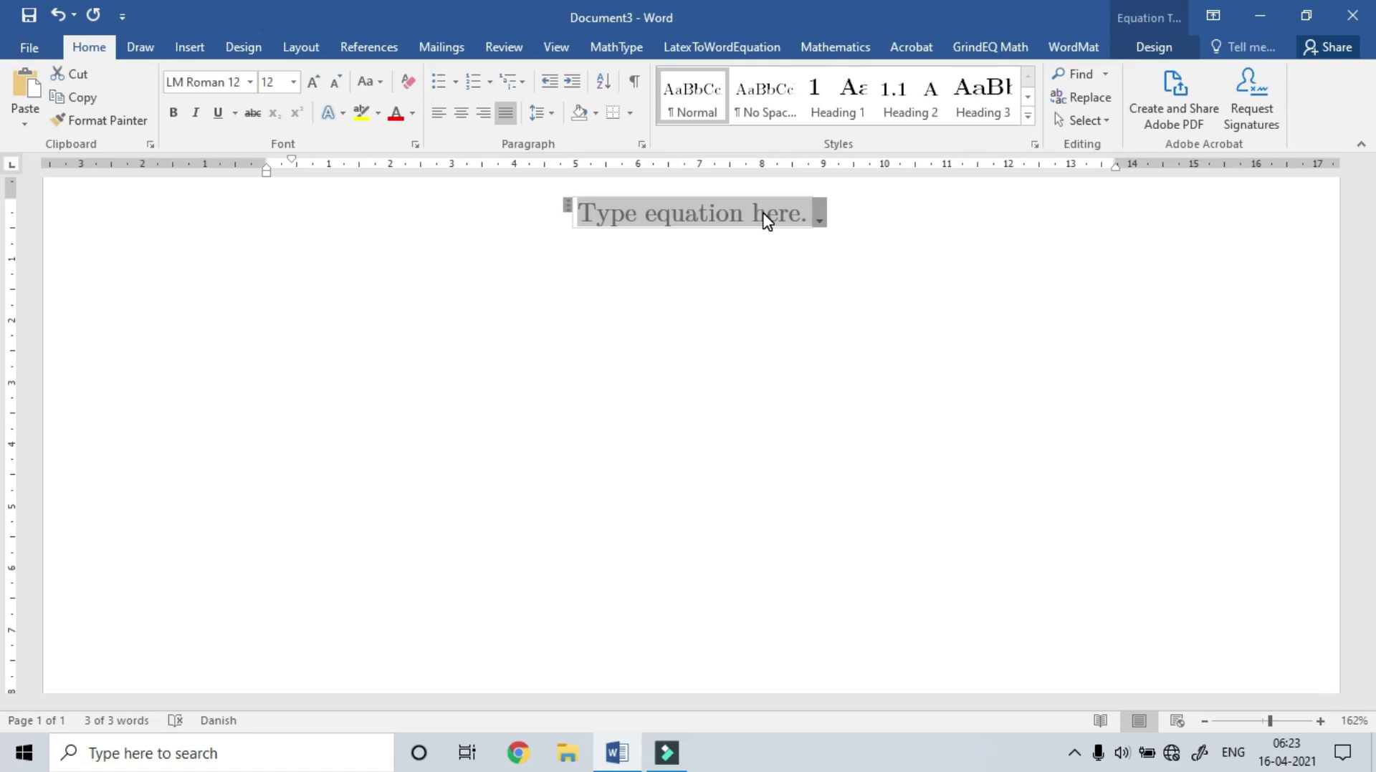
- Enter a parenthesized matrix with linear entries 1&2@3&4 in the equation
text(x)
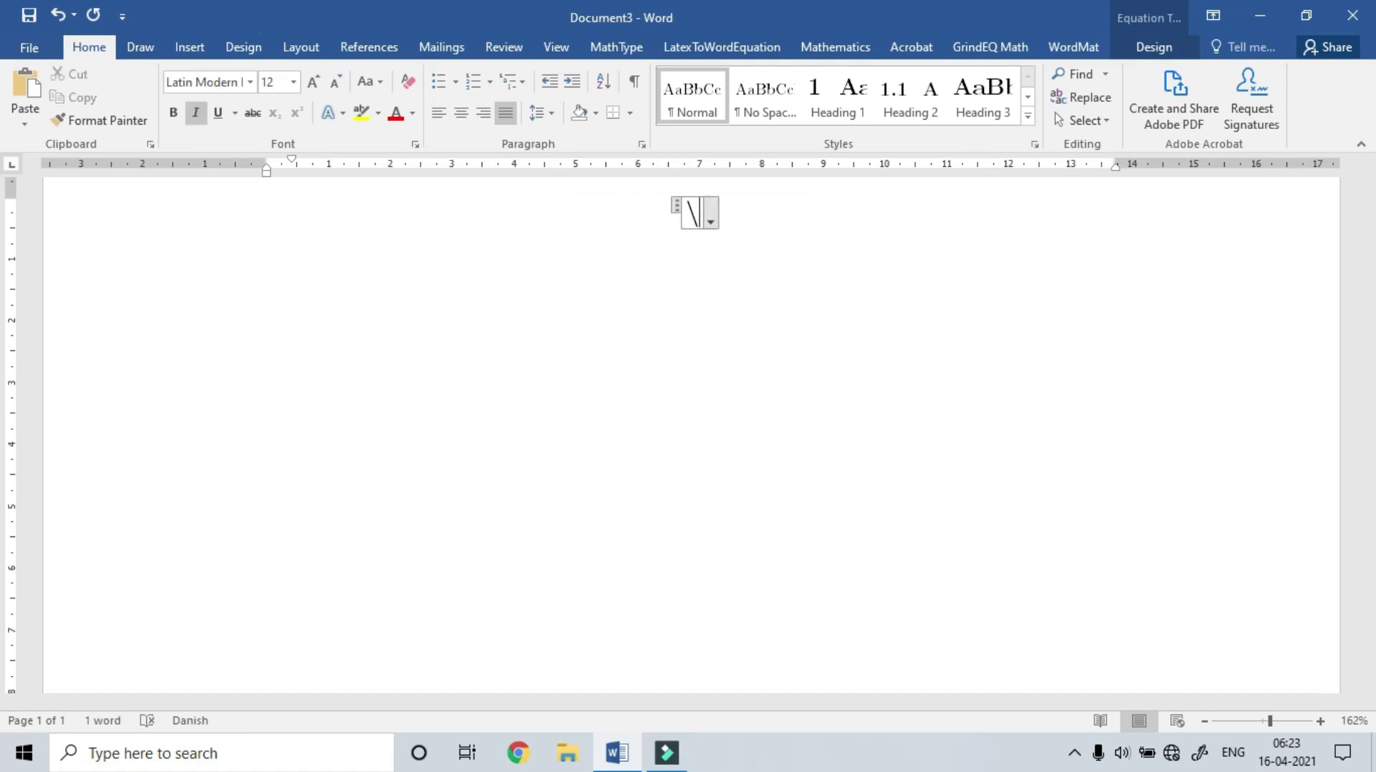
key(BackSpace)
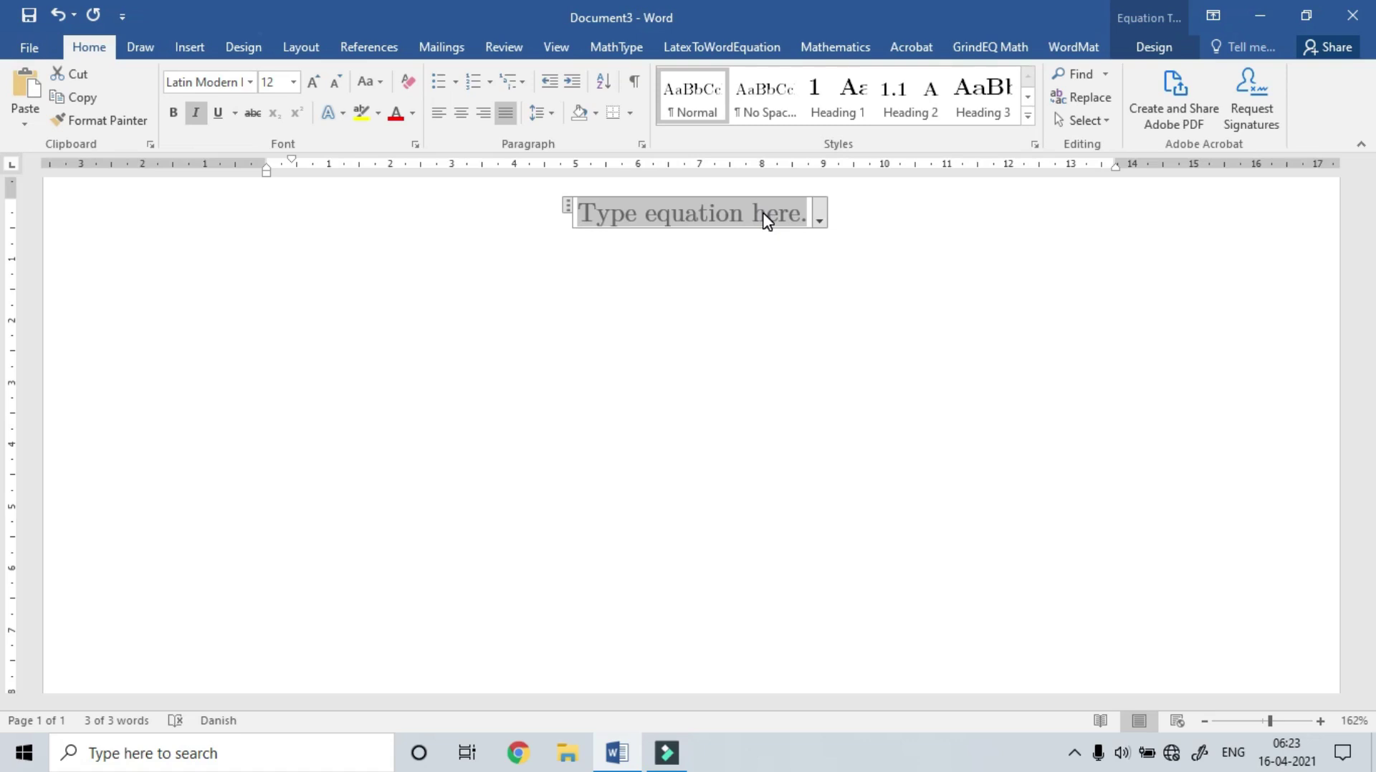
text(())
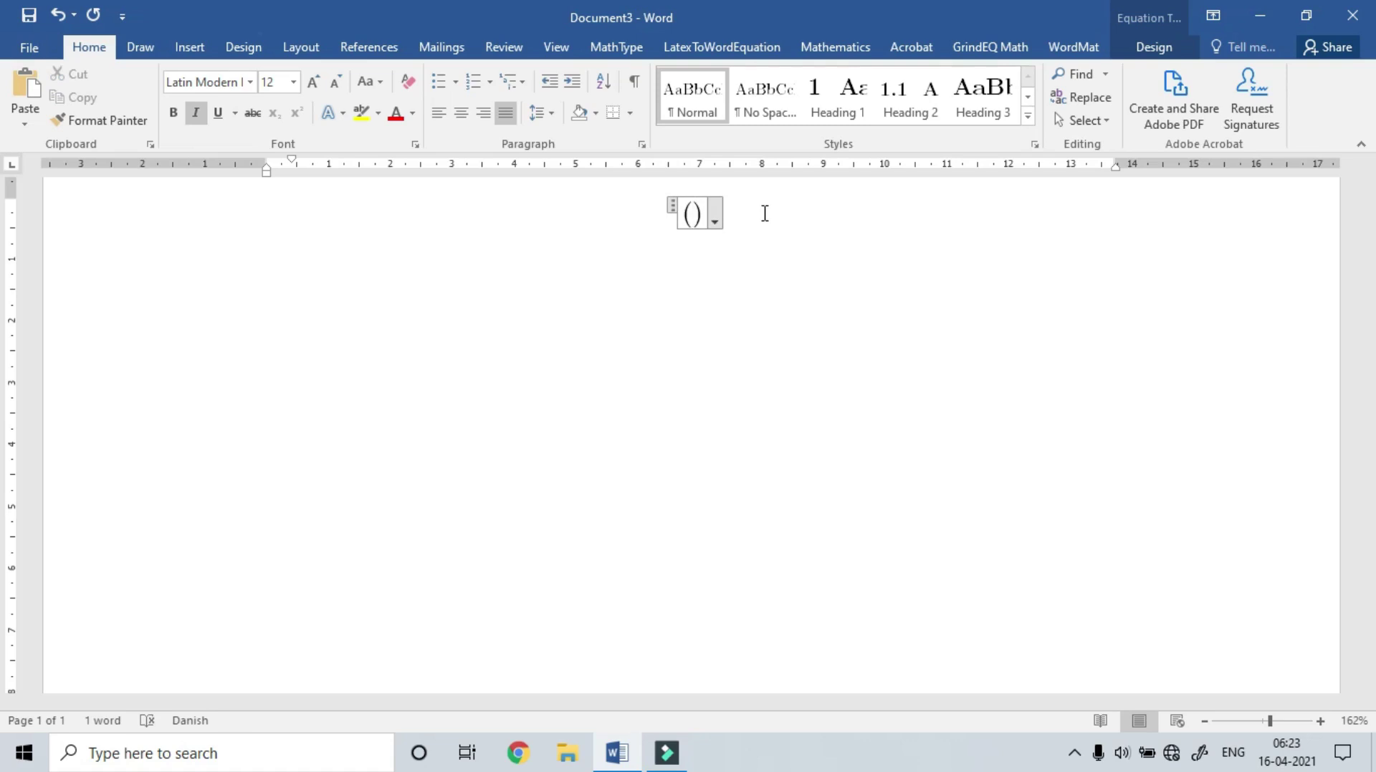
text(\mat)
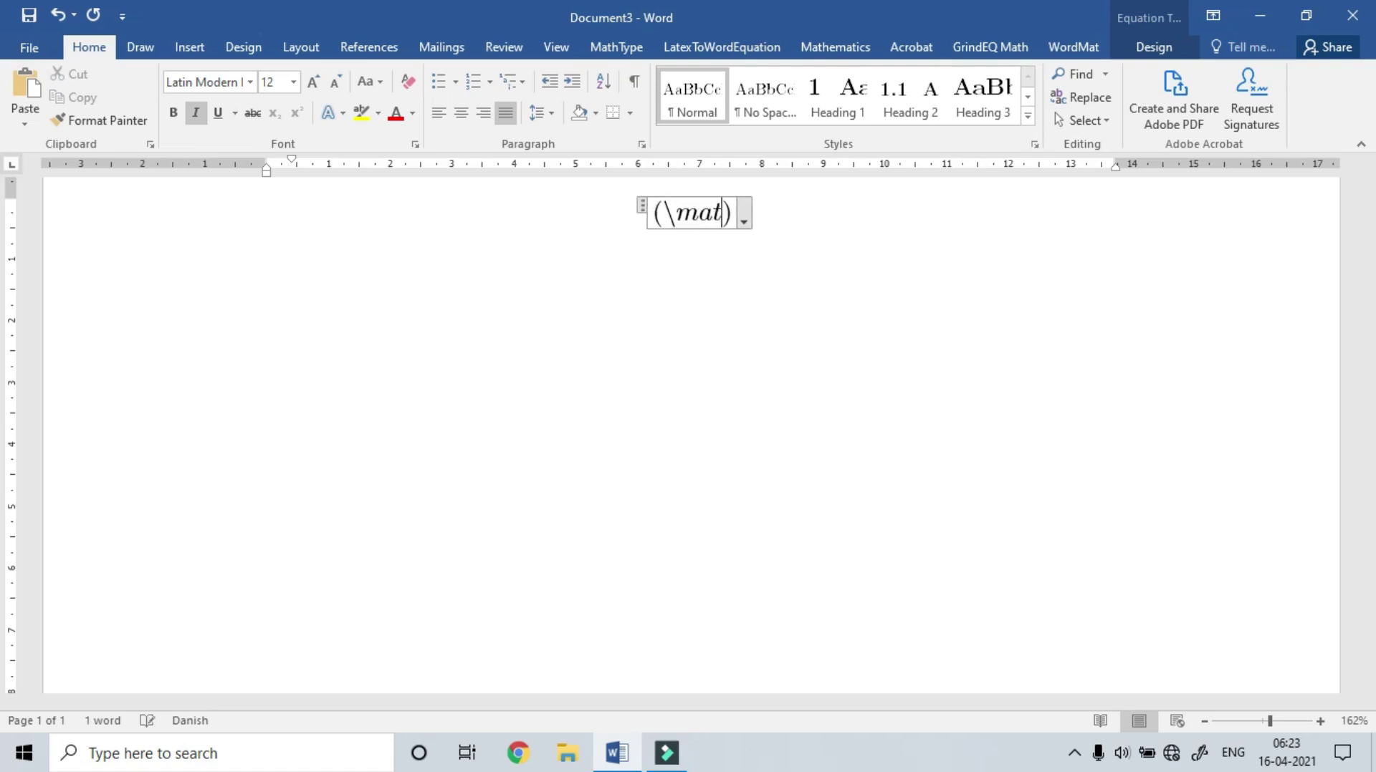
text(rix)
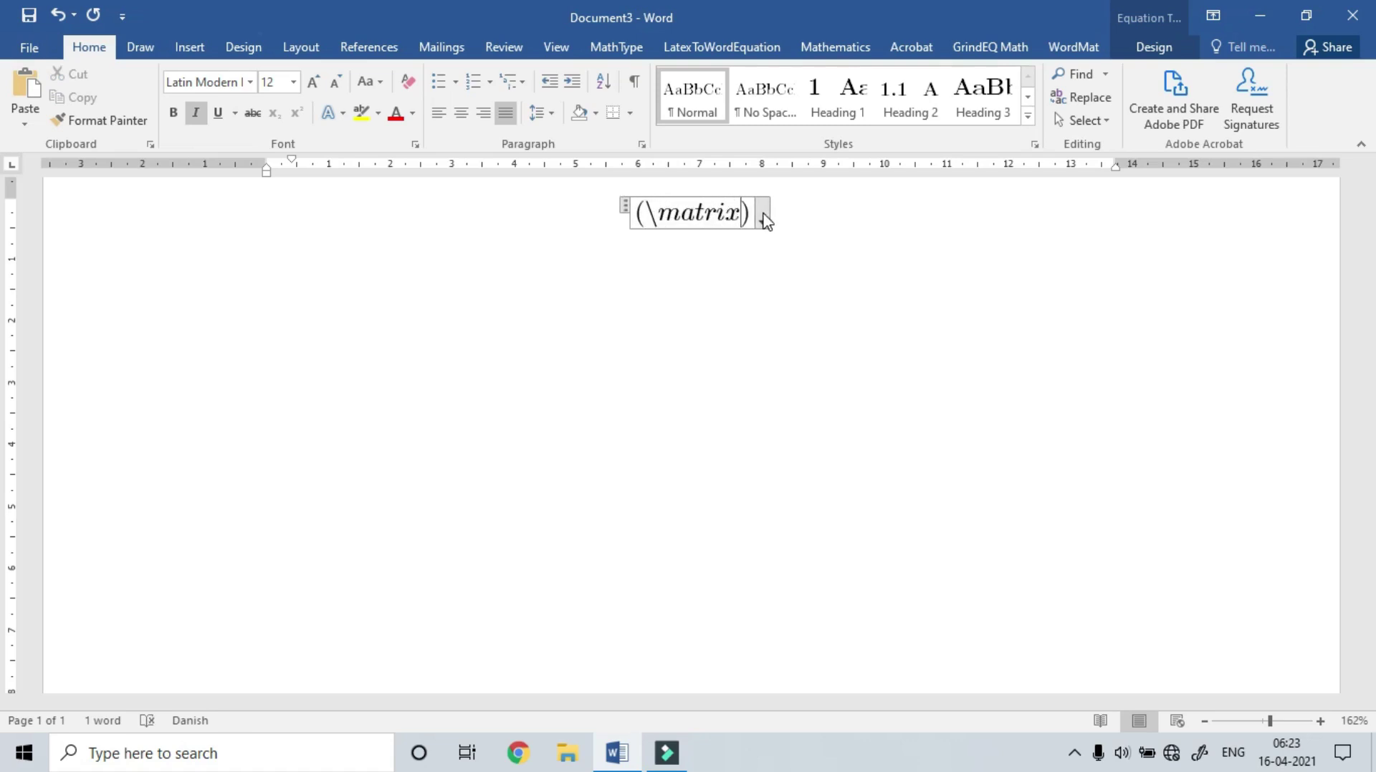
key(space)
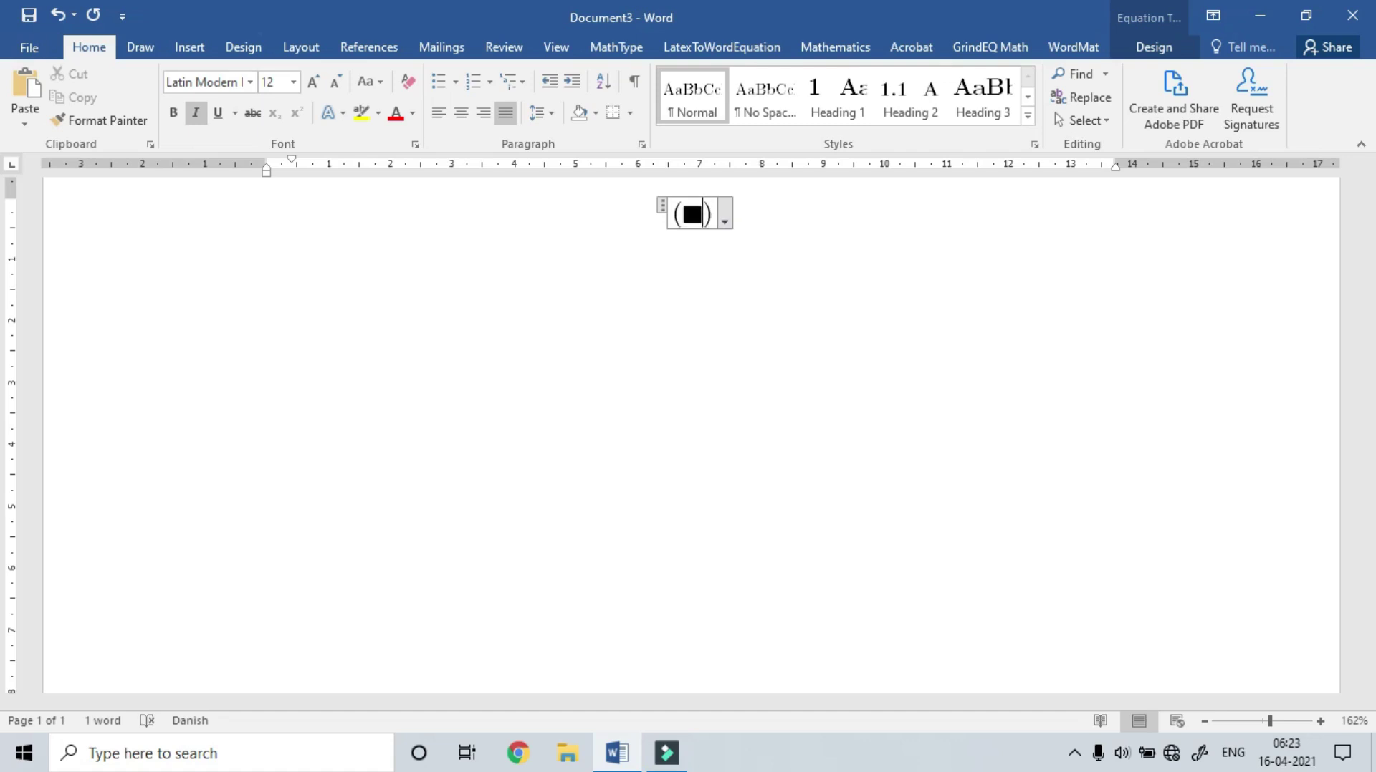
text(())
key(Left)
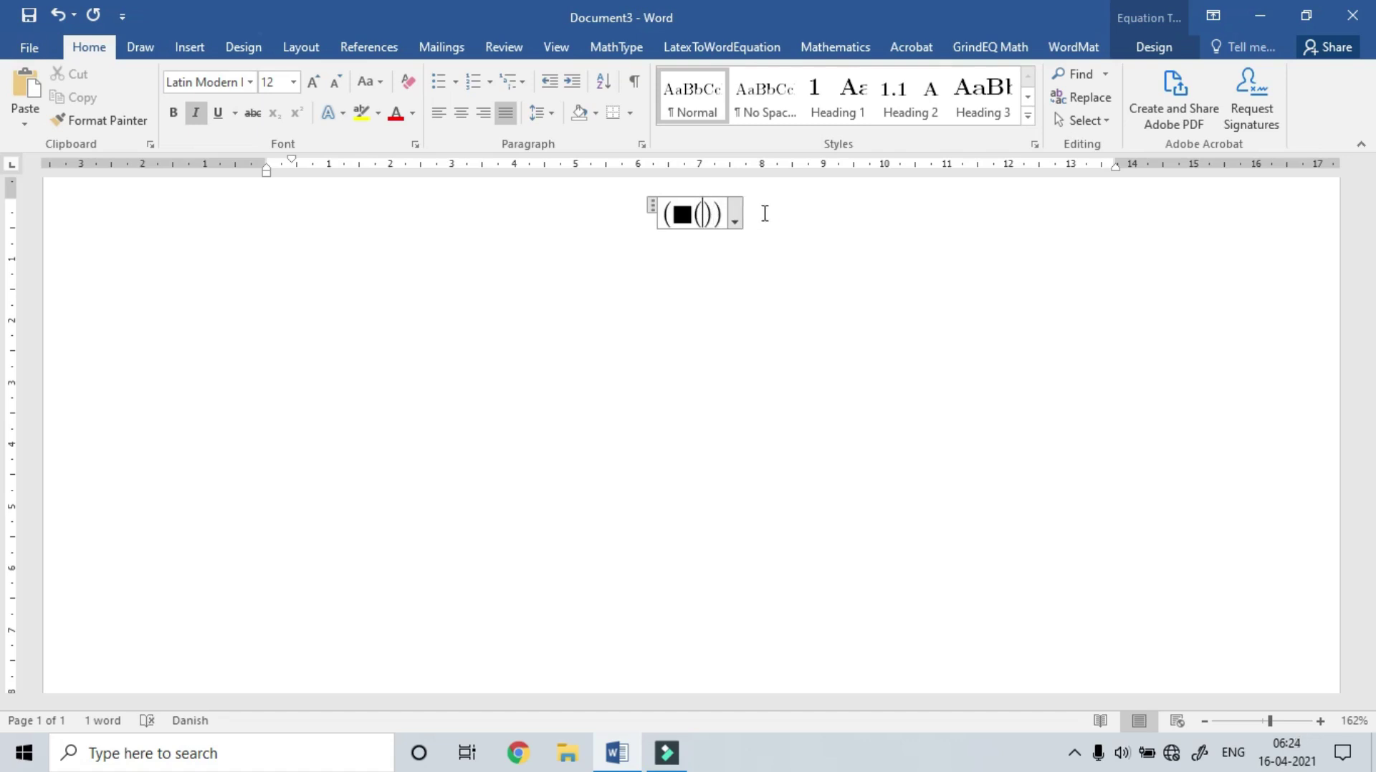
text(1&2)
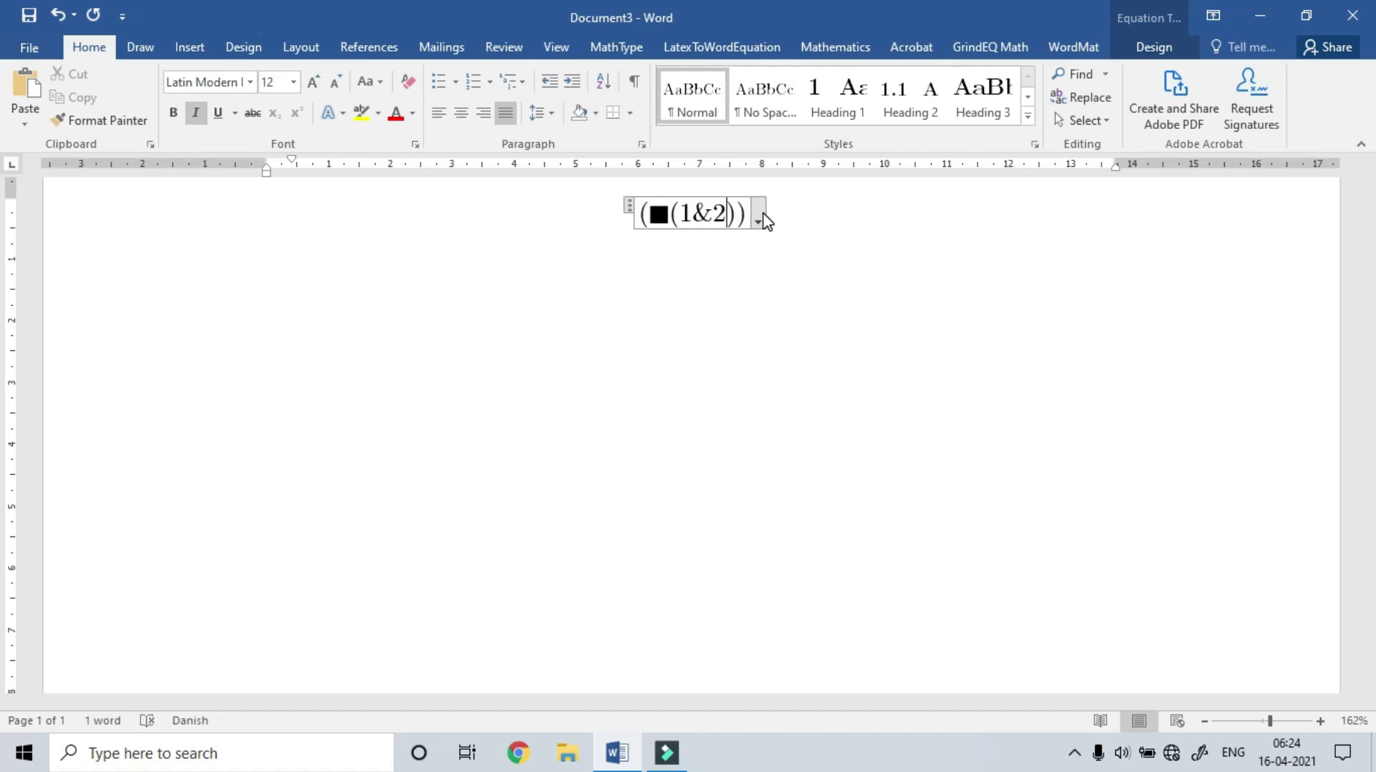
text(@)
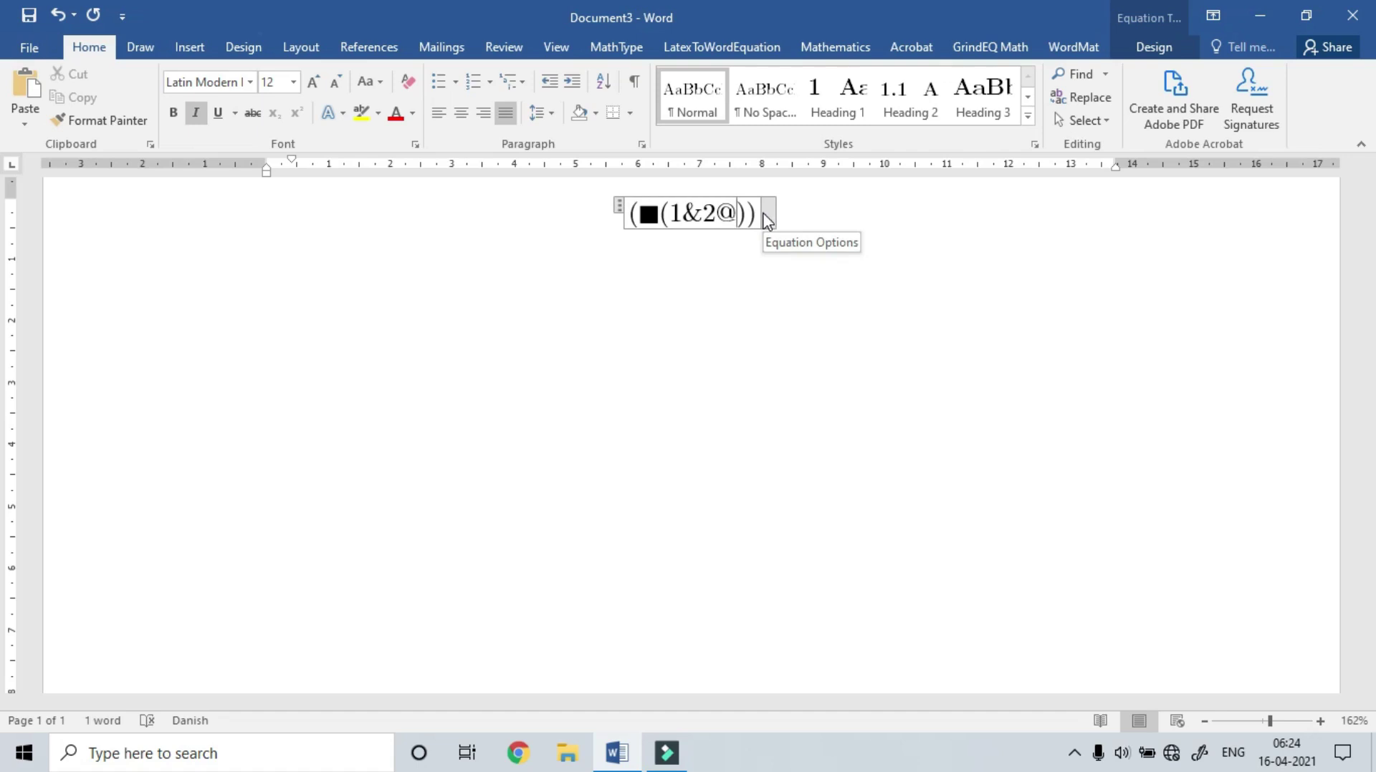
text(3&4)
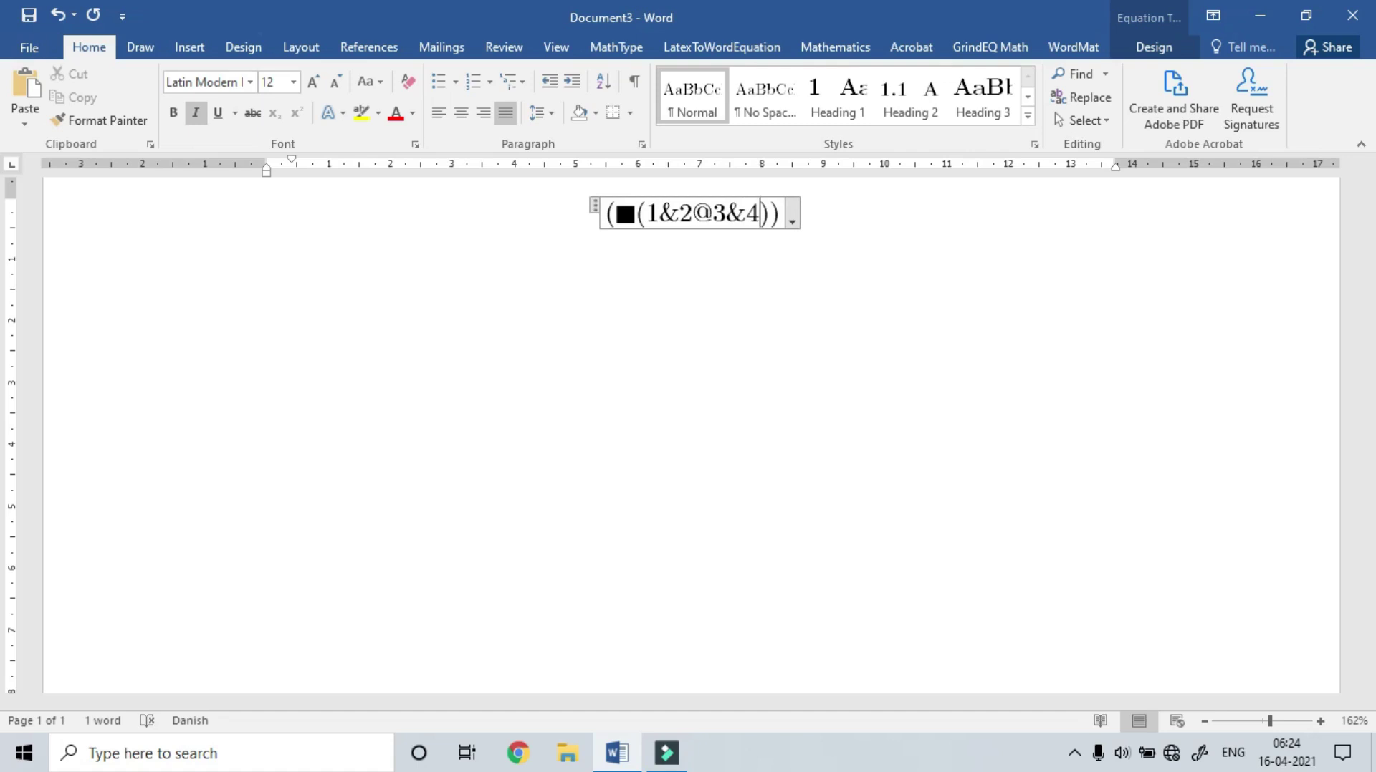
- Build it into a 2×2 matrix with full-height parentheses, then start a new equation
click(767, 213)
key(space)
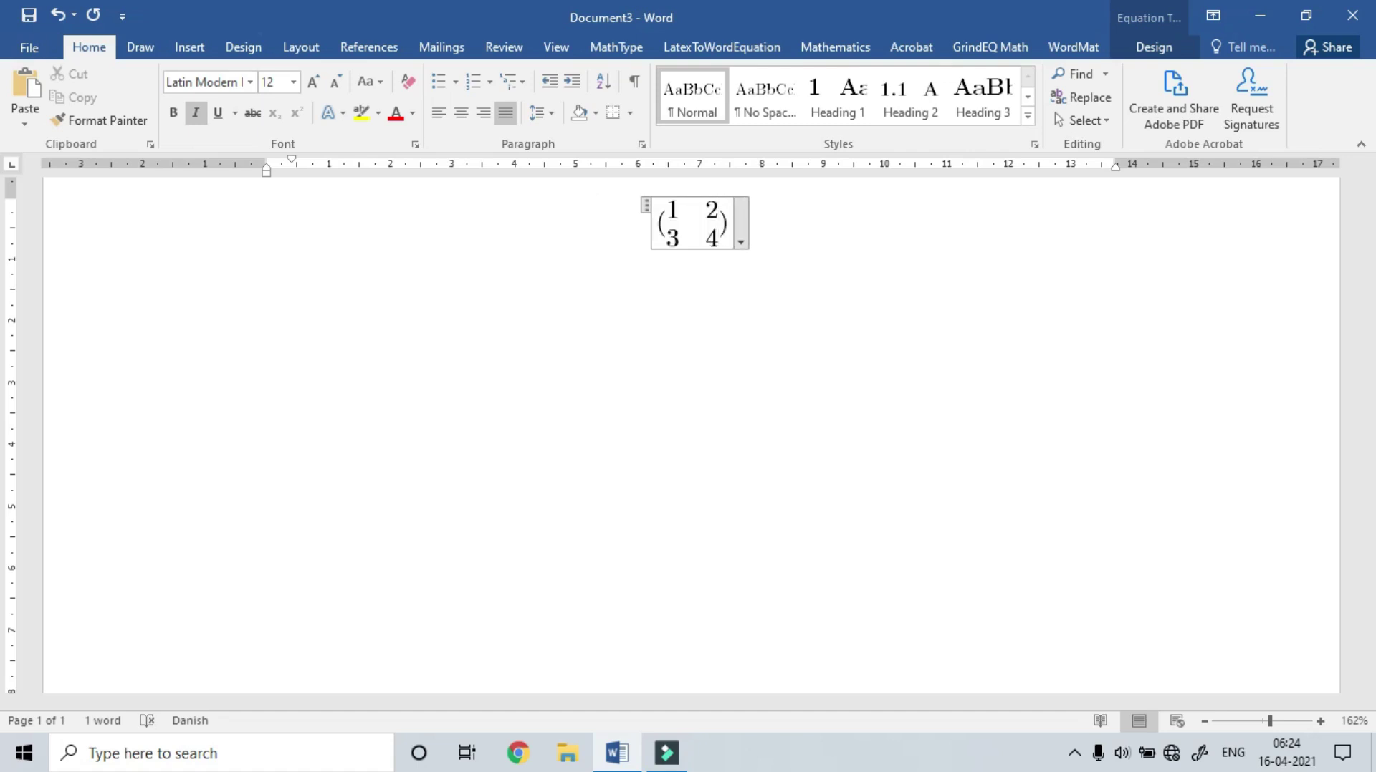
click(765, 213)
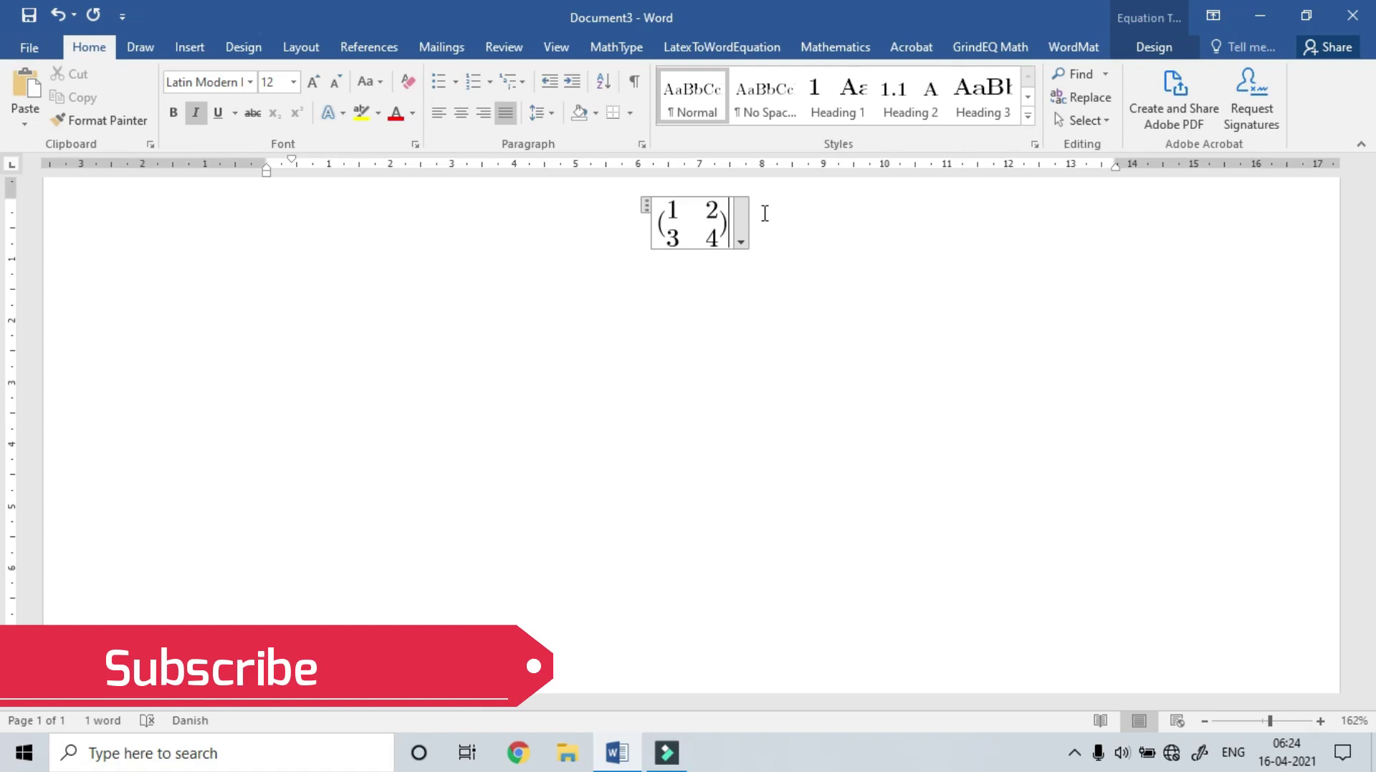
key(space)
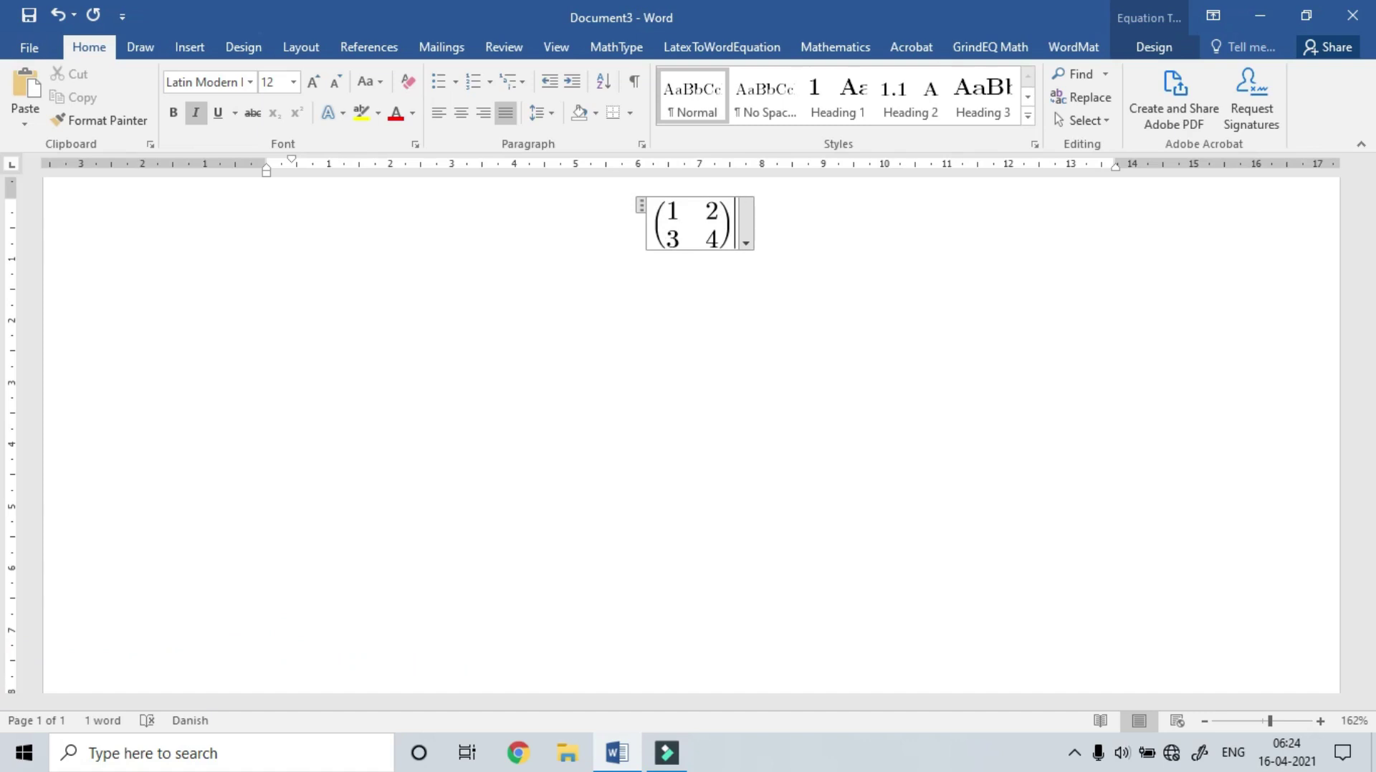
key(Return)
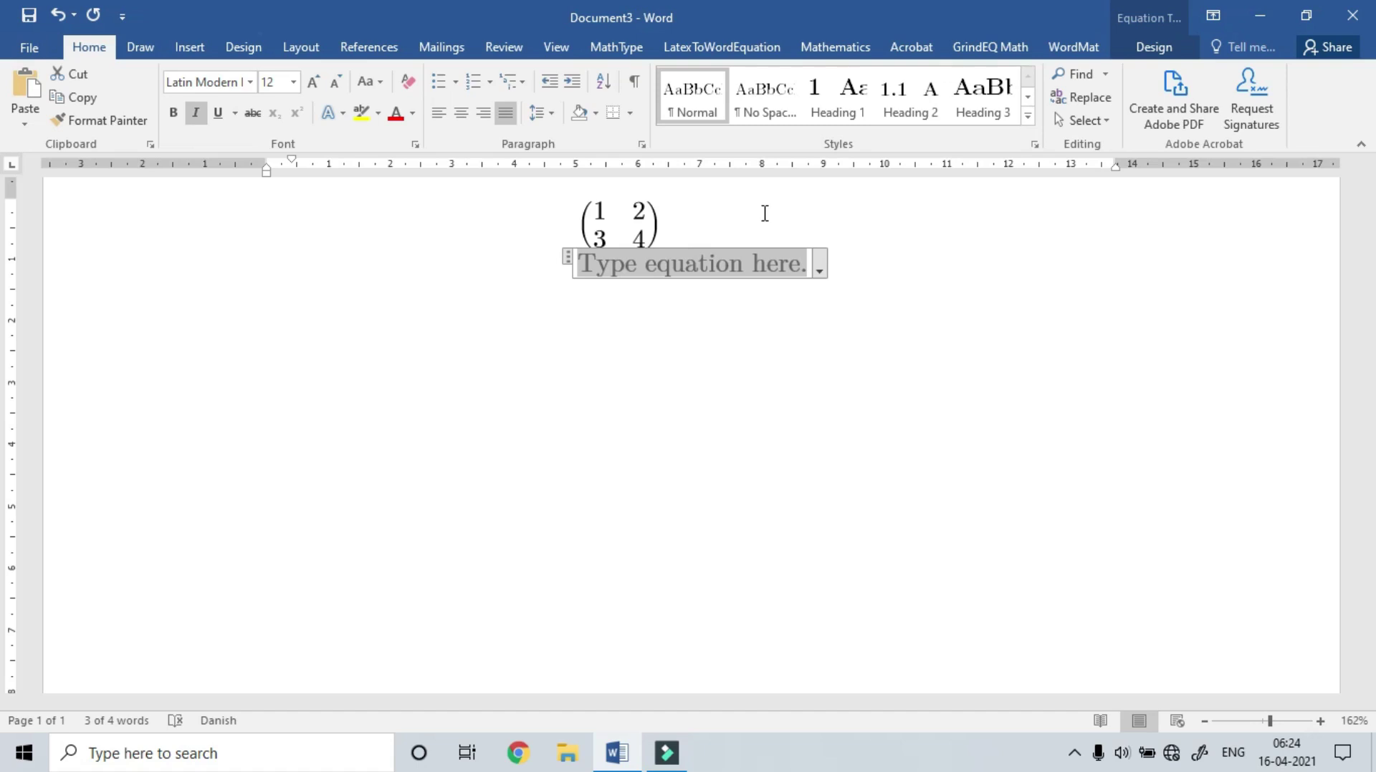
- Build a square-bracketed 3×3 matrix with rows 1 2 3, 5 6 7, 7 8 9, then start a new equation
text([)
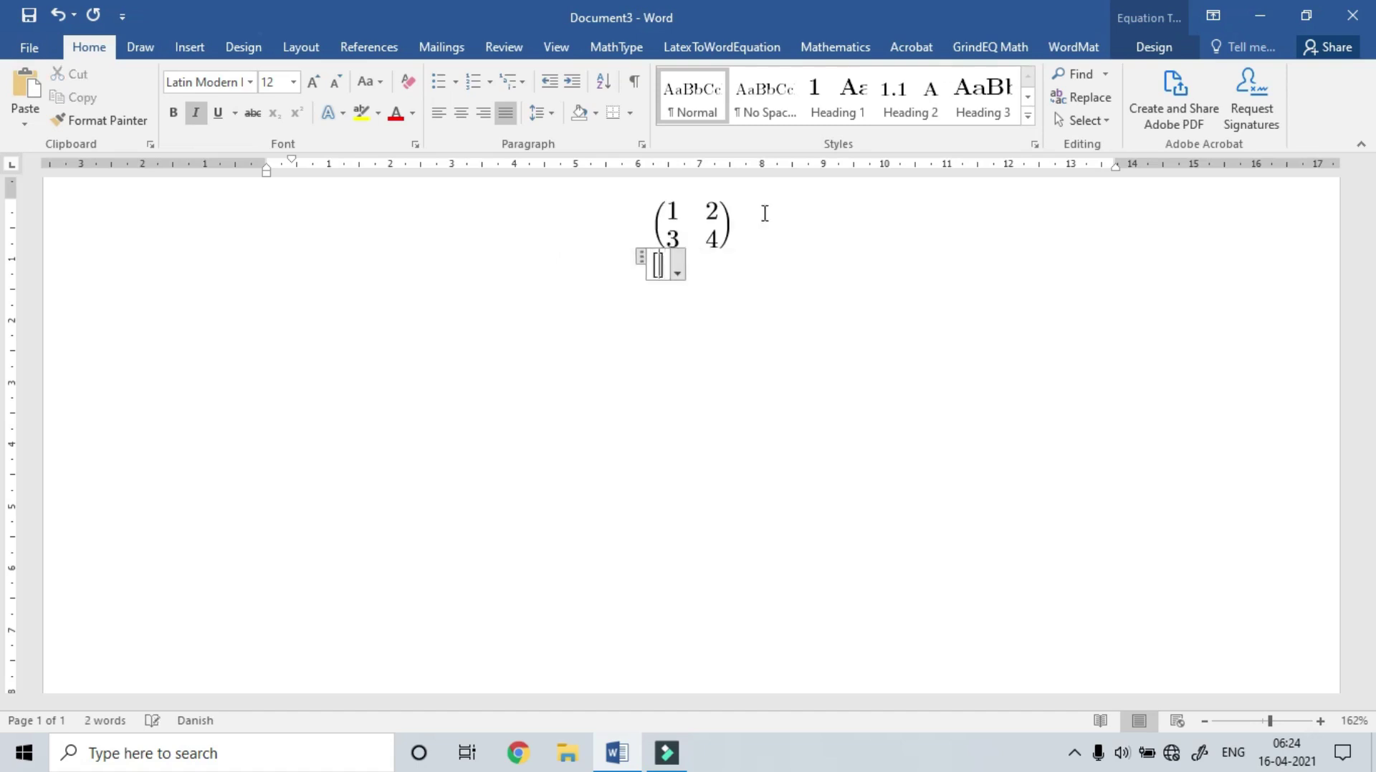
text(\matrix)
key(space)
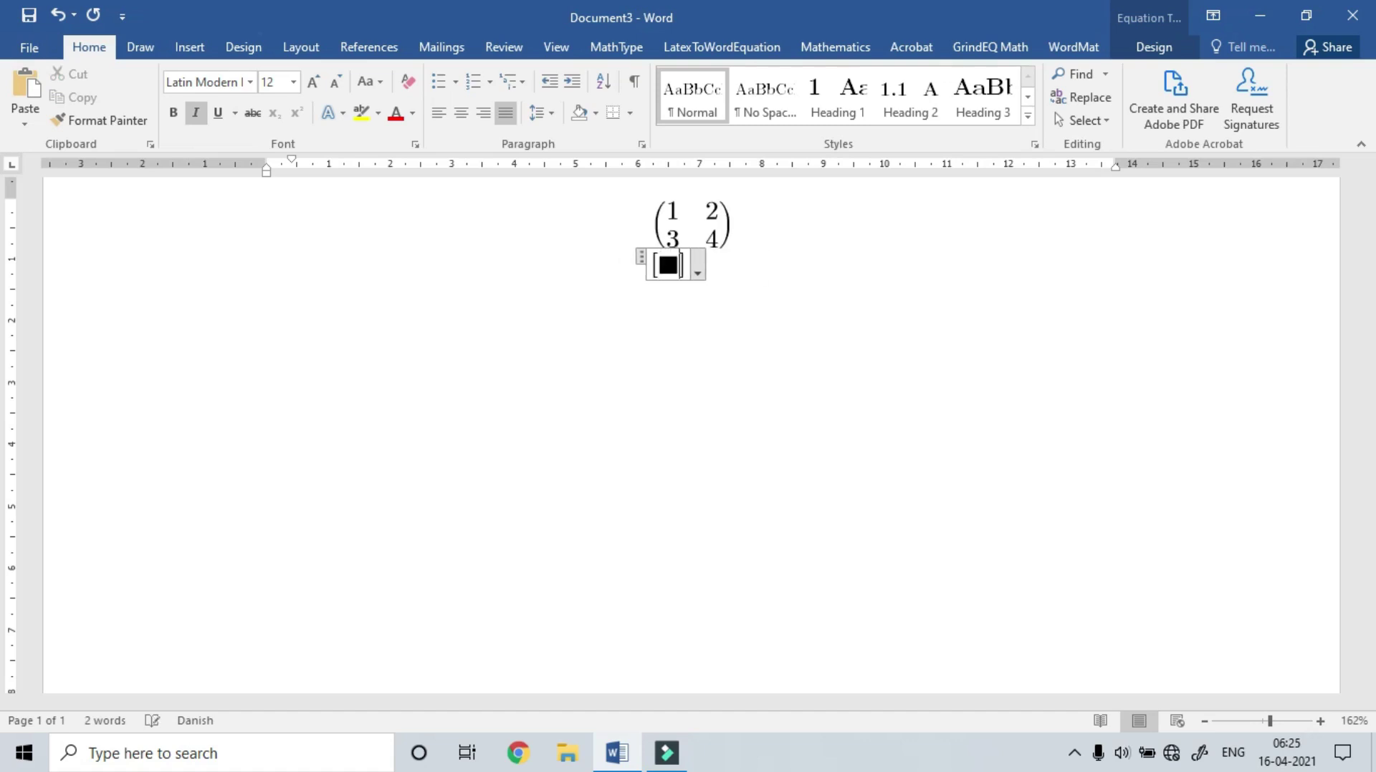
text(())
key(Left)
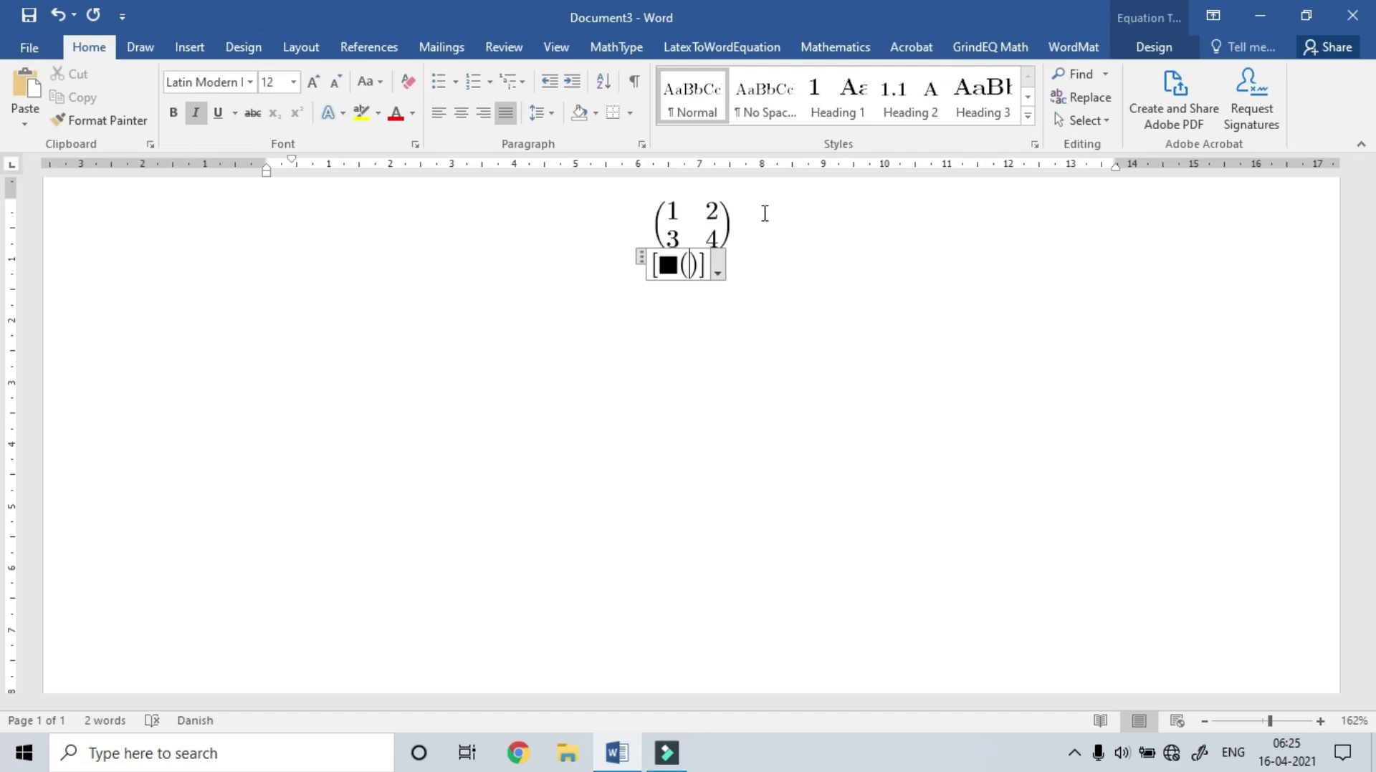
text(1&)
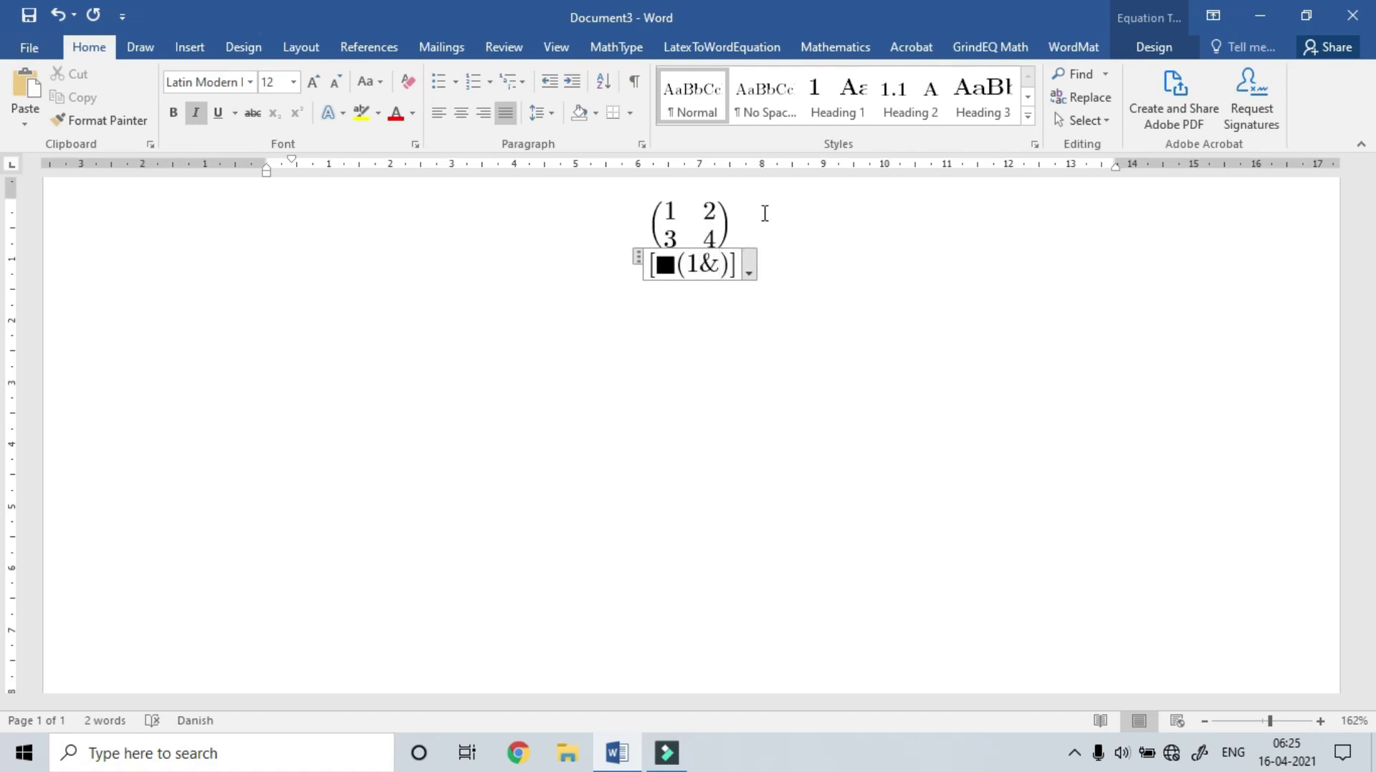
text(2&3)
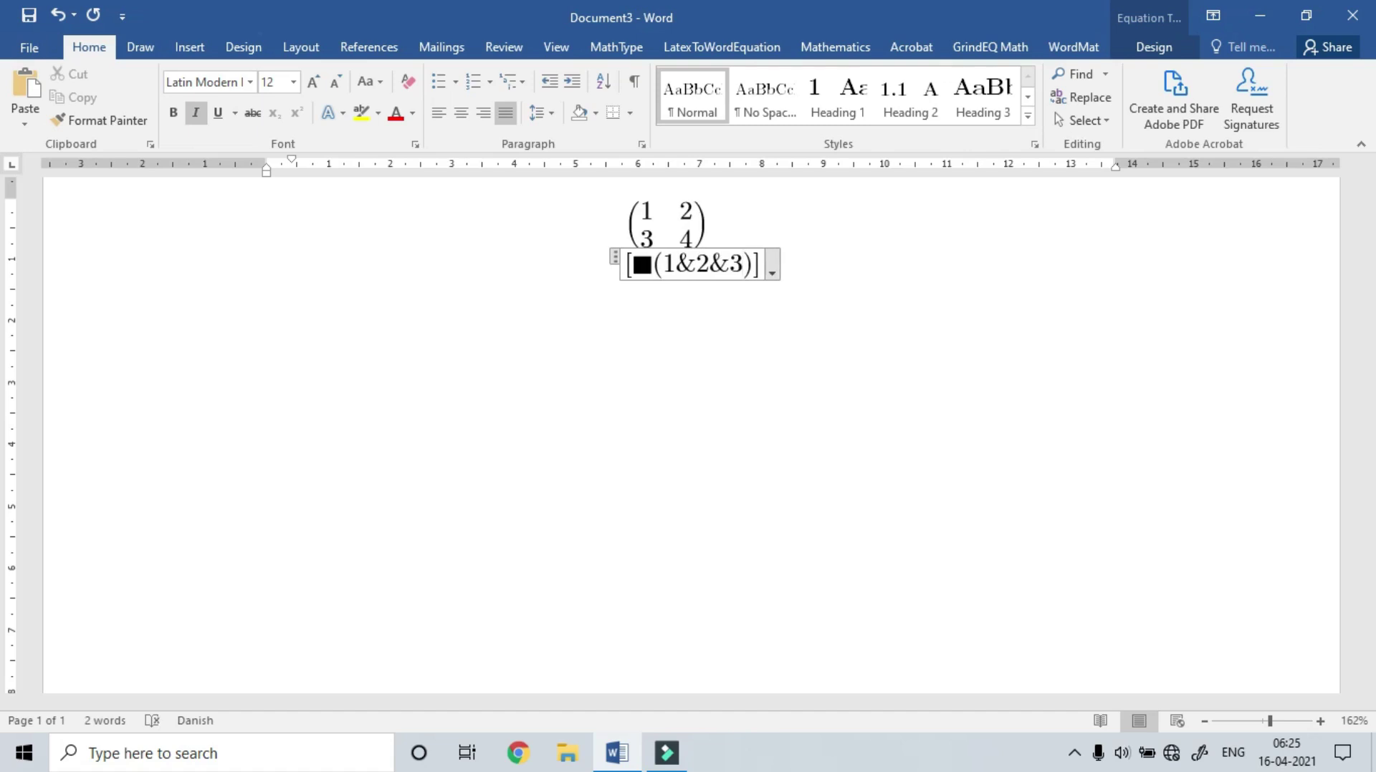
text(@)
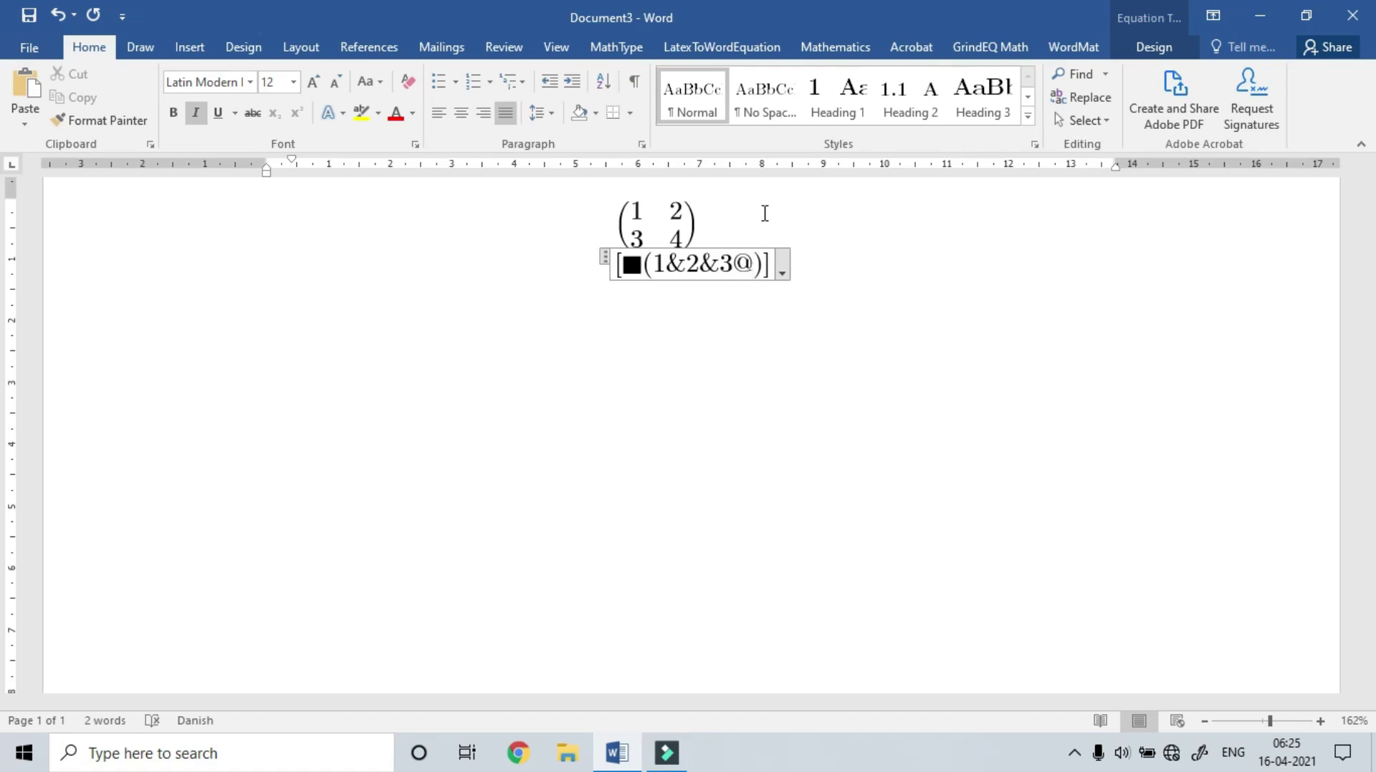
text(5&6&7)
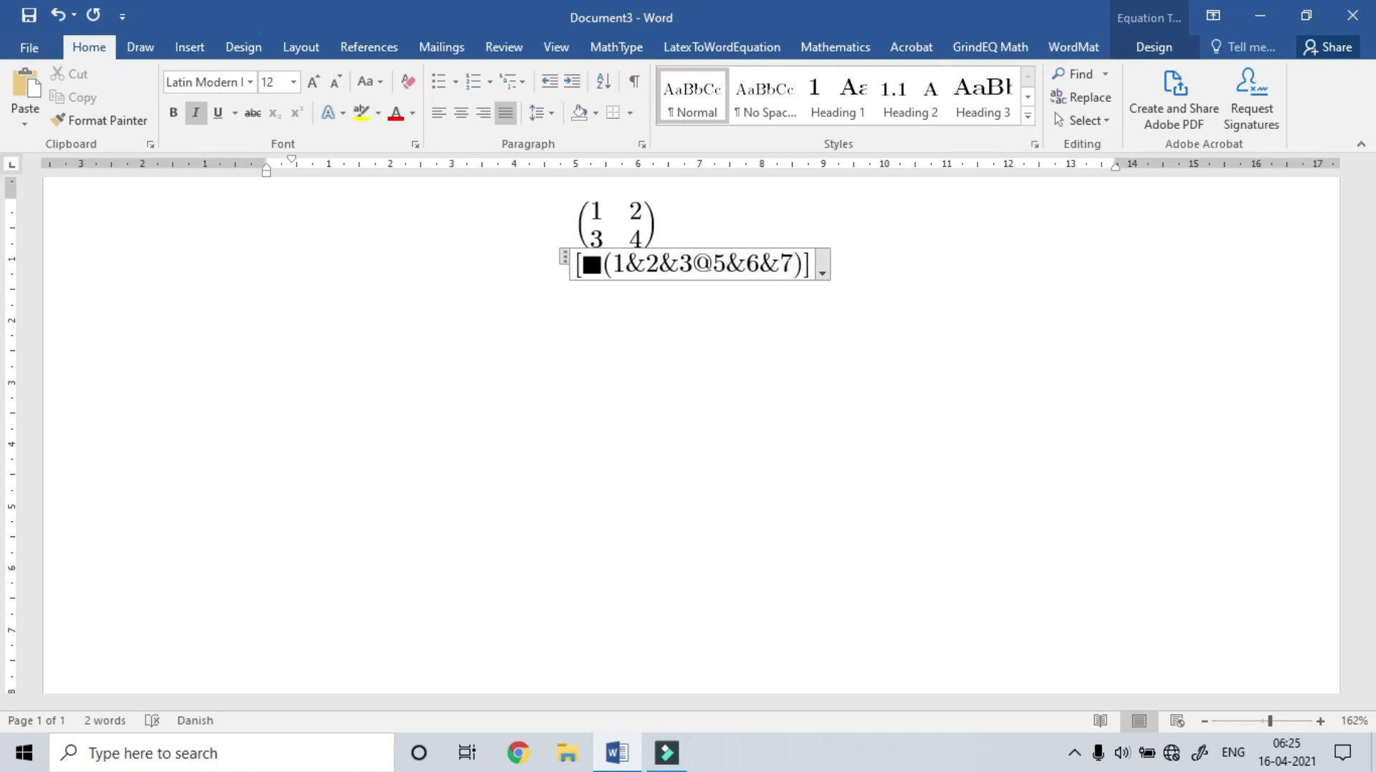
text(@)
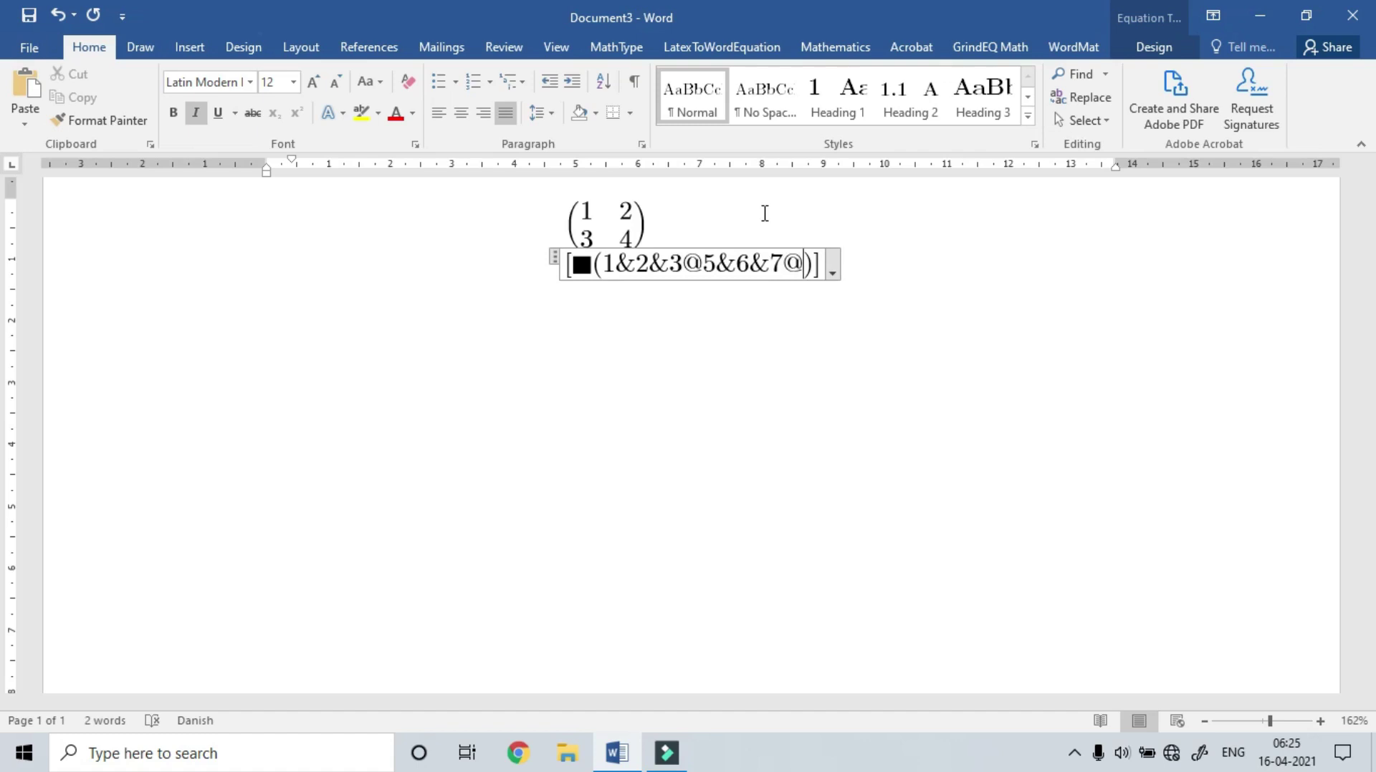
text(7&8&9)
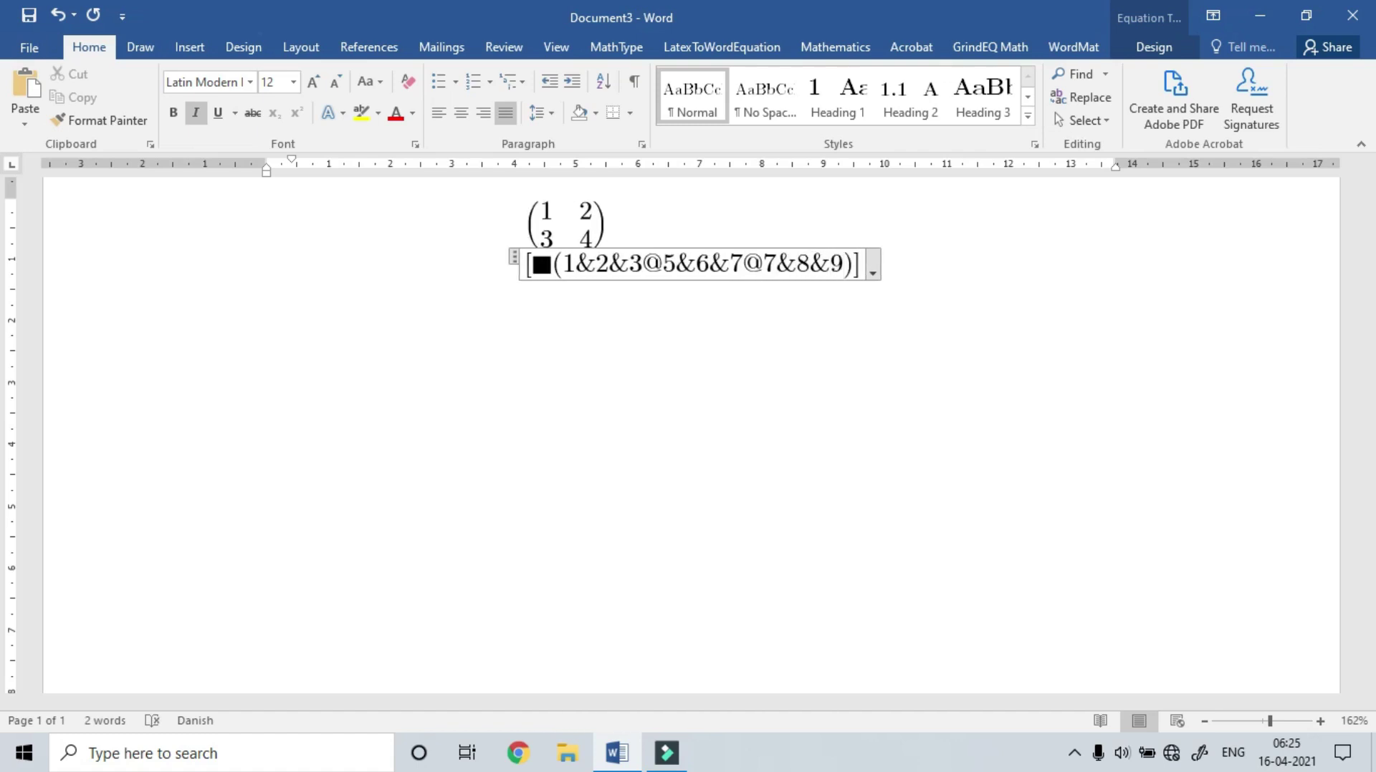
key(Right)
key(space)
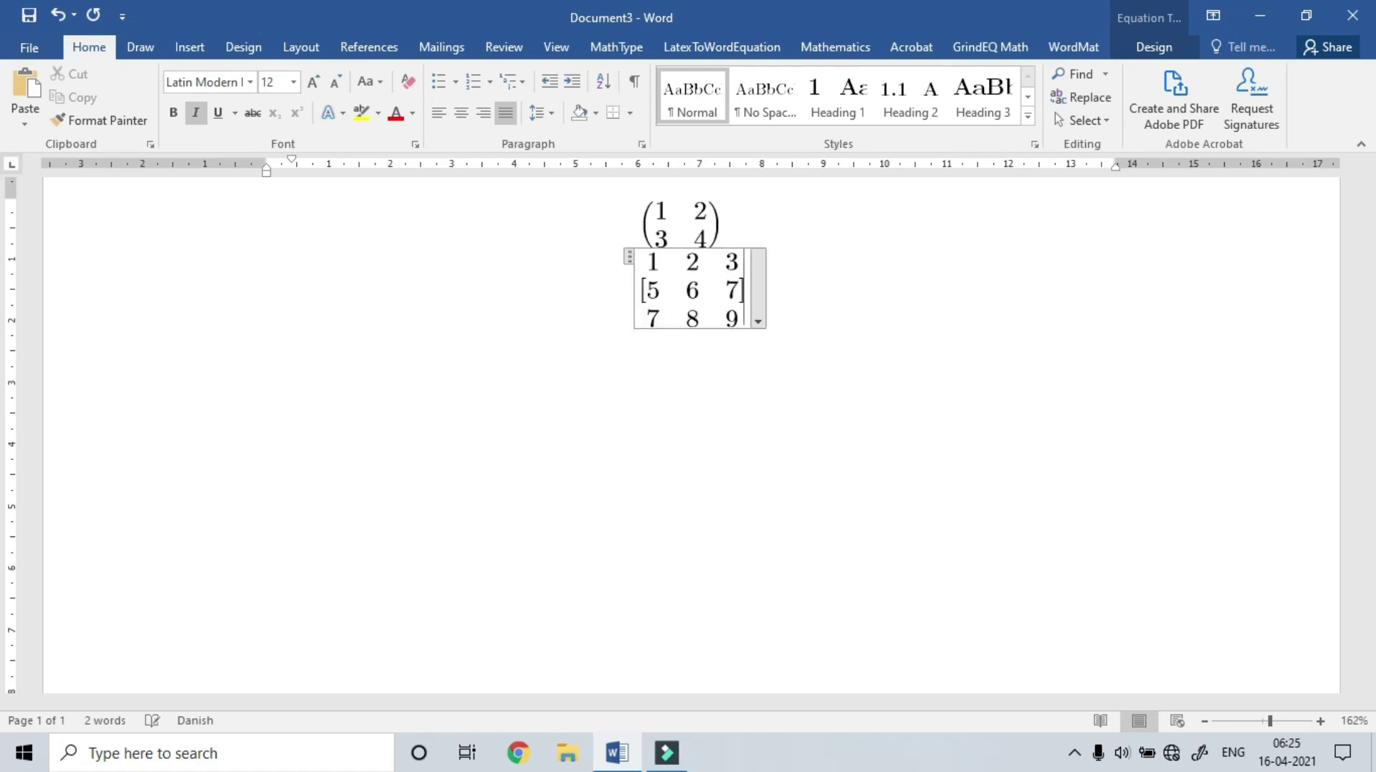
key(Right)
key(space)
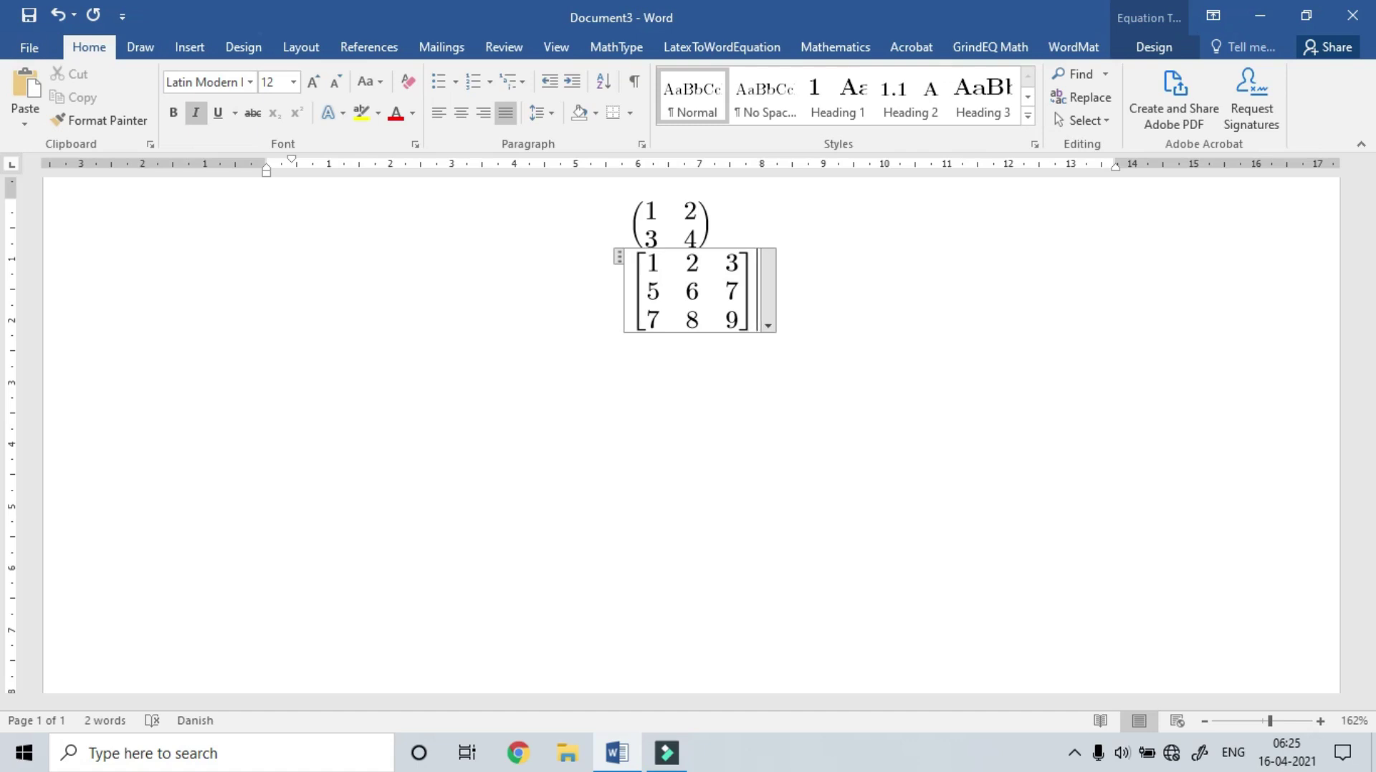
key(Return)
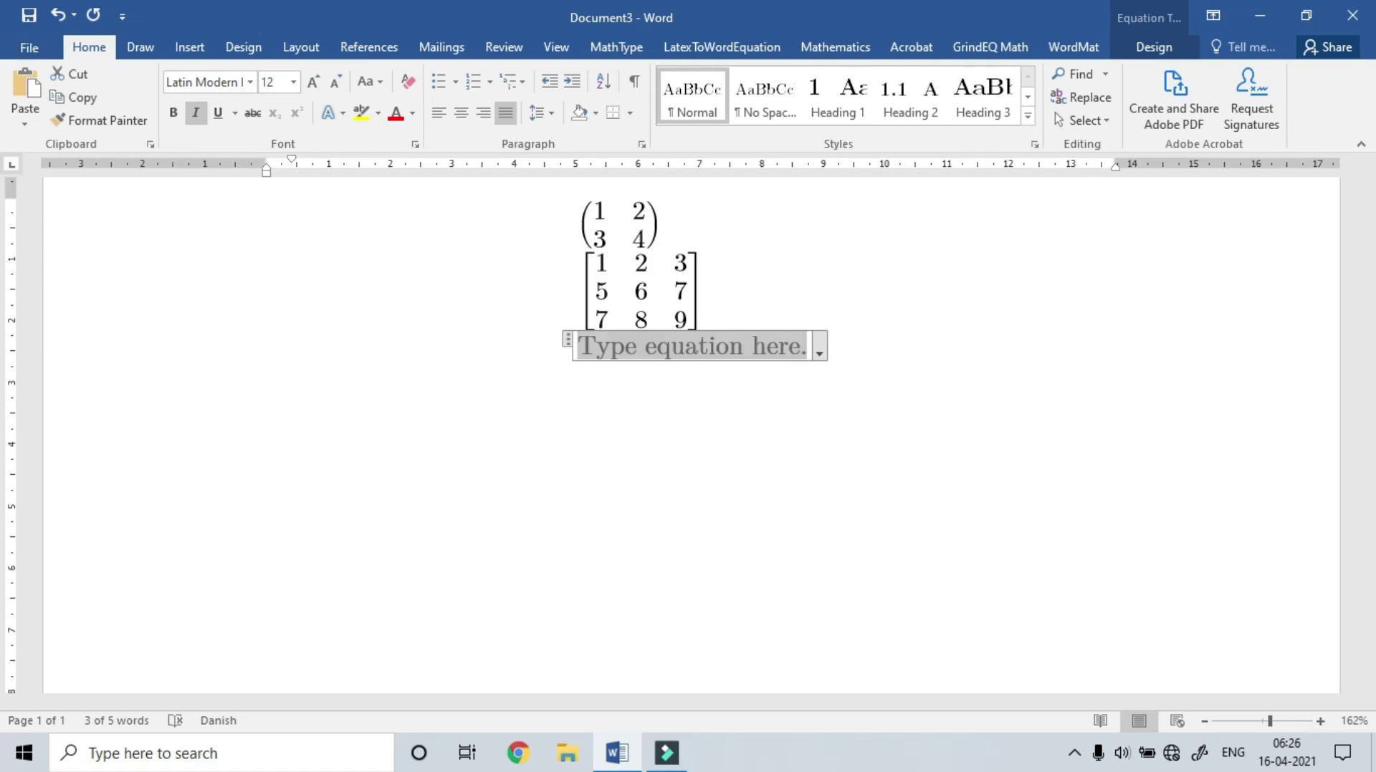
- Type zeromatrix(3,3) in the new equation and select it
text(zeromatr)
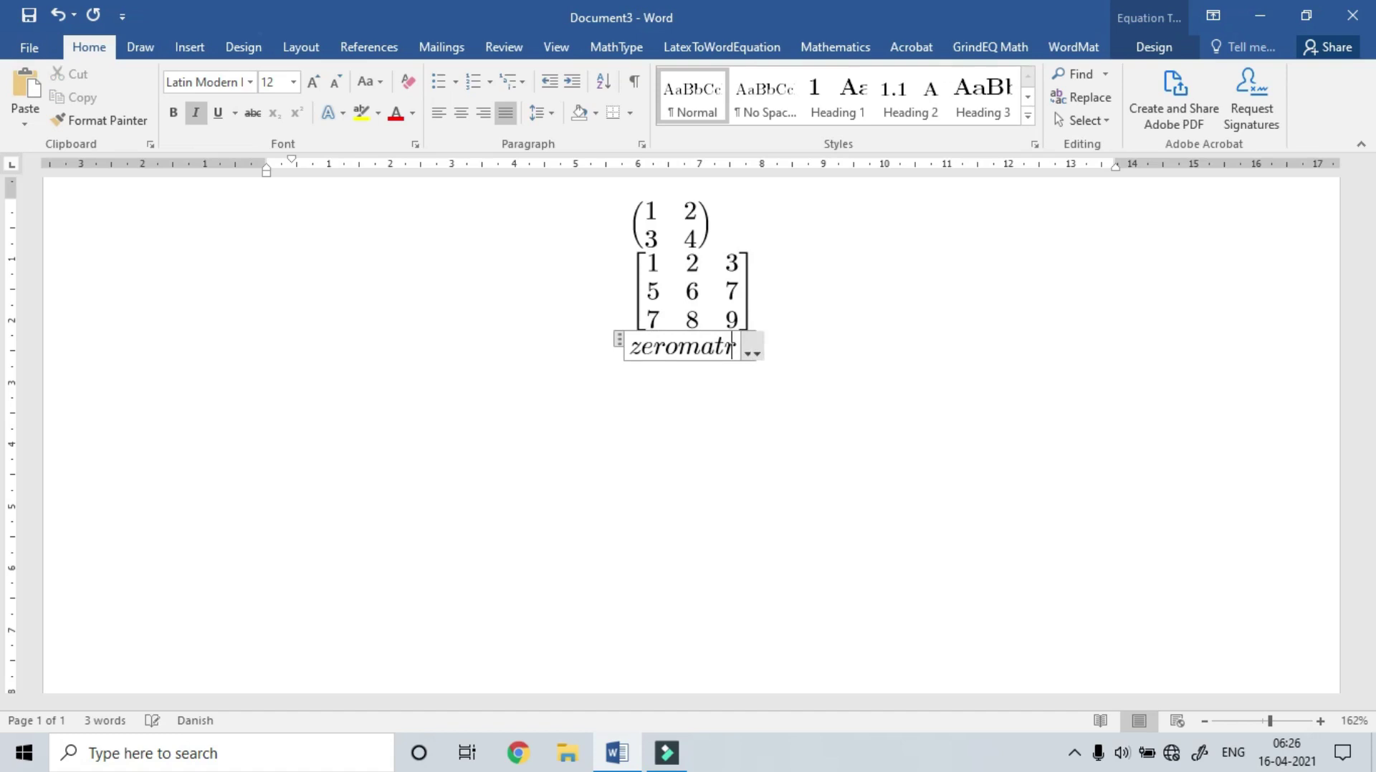
text(ix)
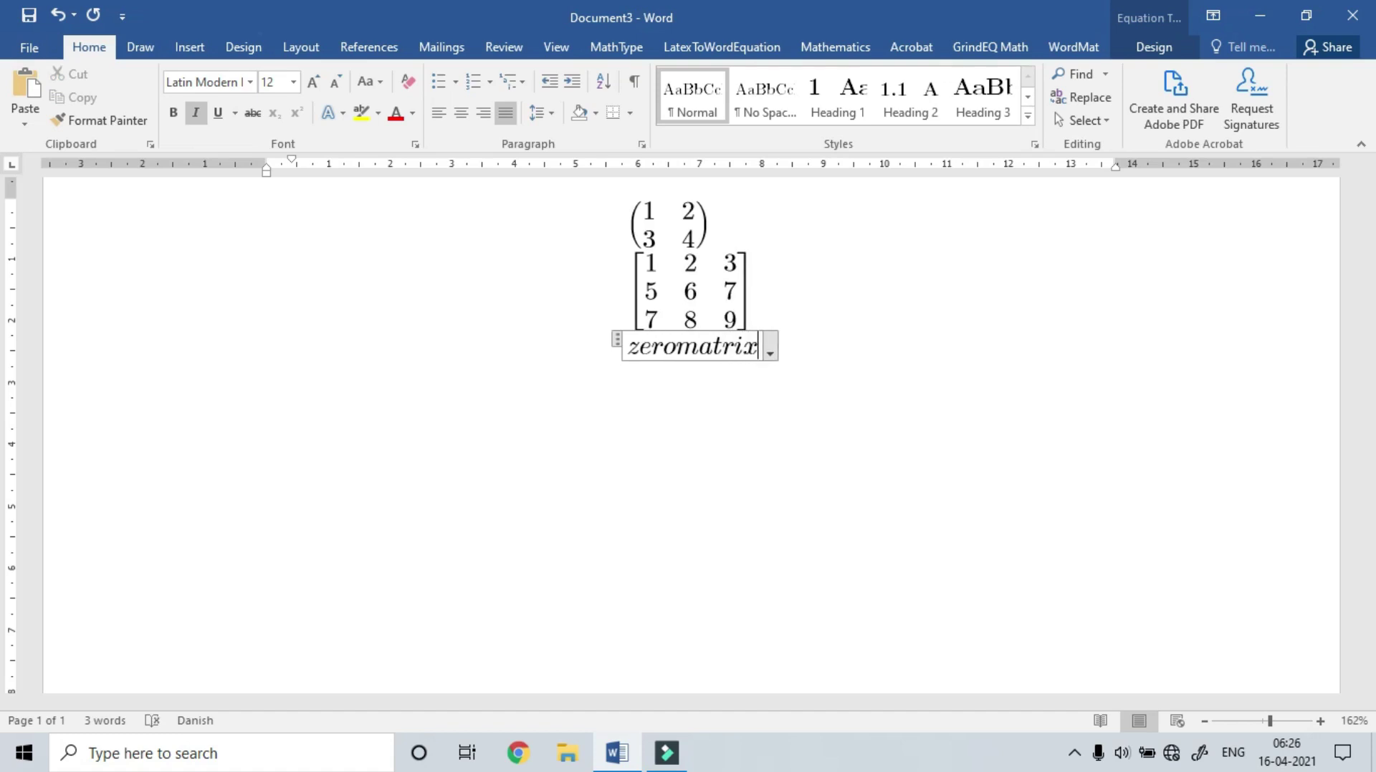
text(()
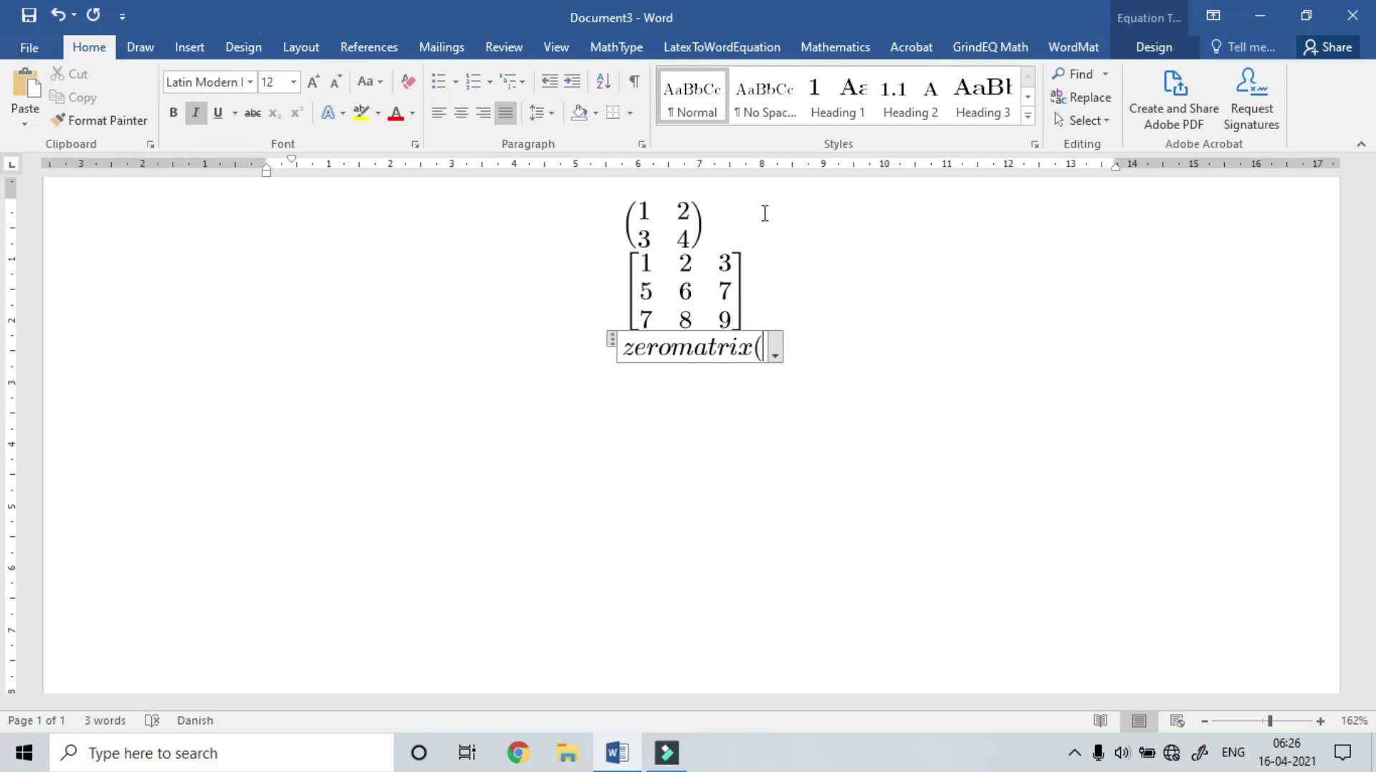
text(3,3))
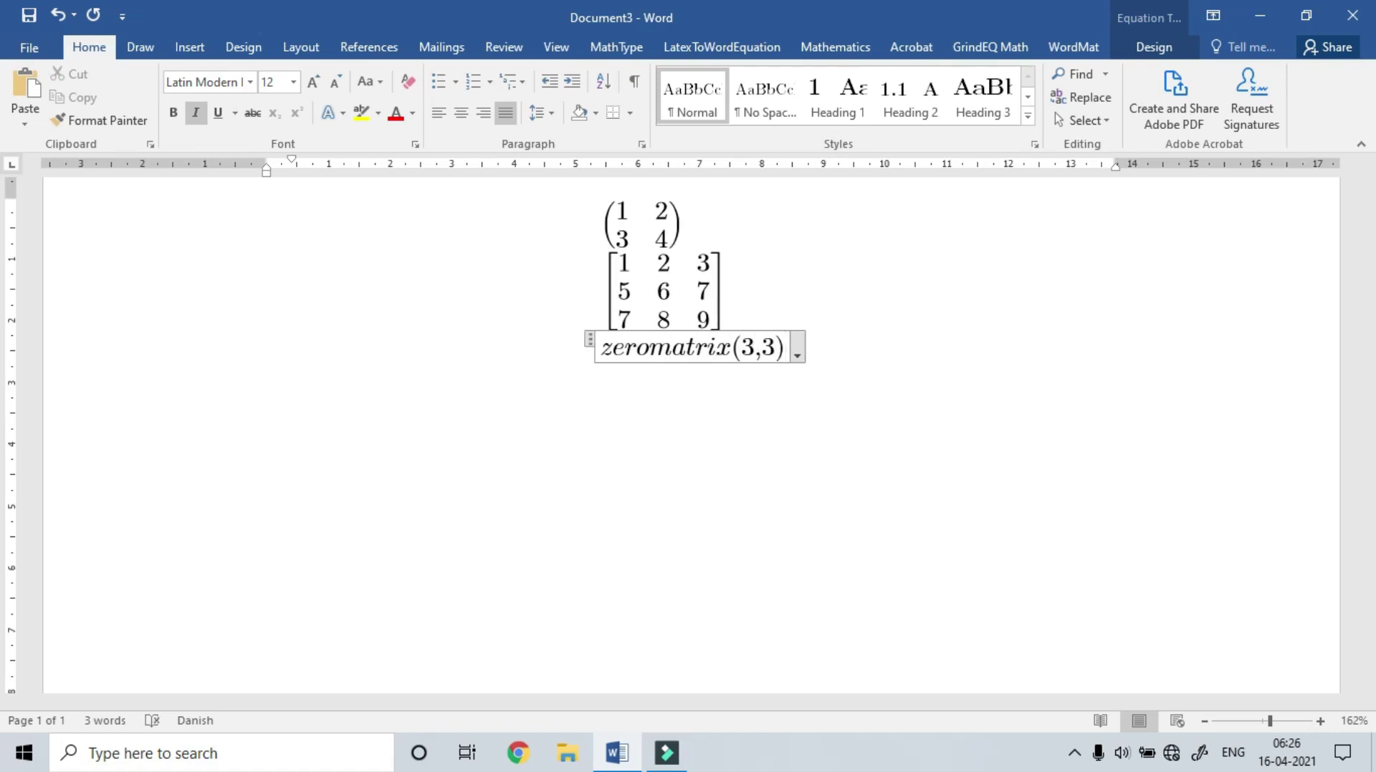
key(shift+Home)
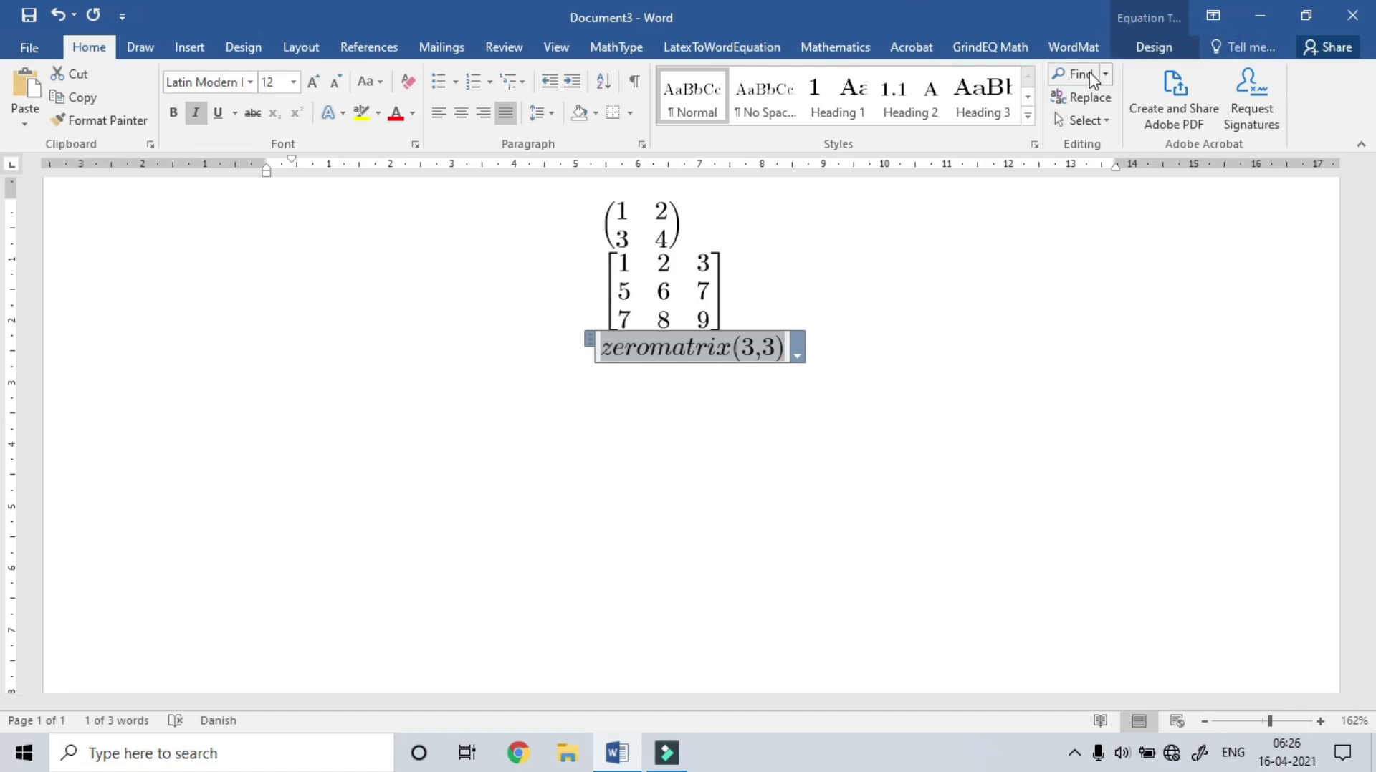
- Calculate zeromatrix(3,3) with WordMat into a 3×3 zero matrix, then show WordMat's Shortcuts list
click(1072, 50)
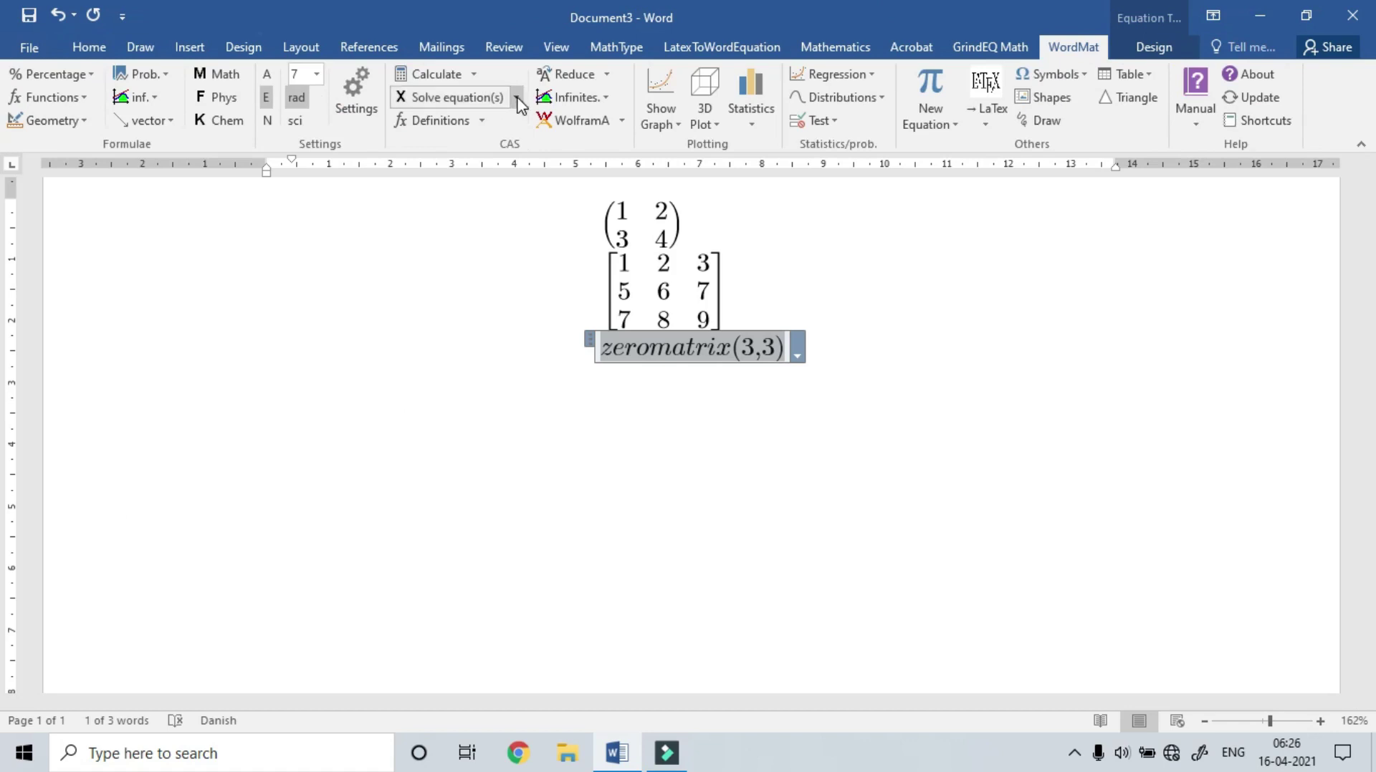
click(517, 98)
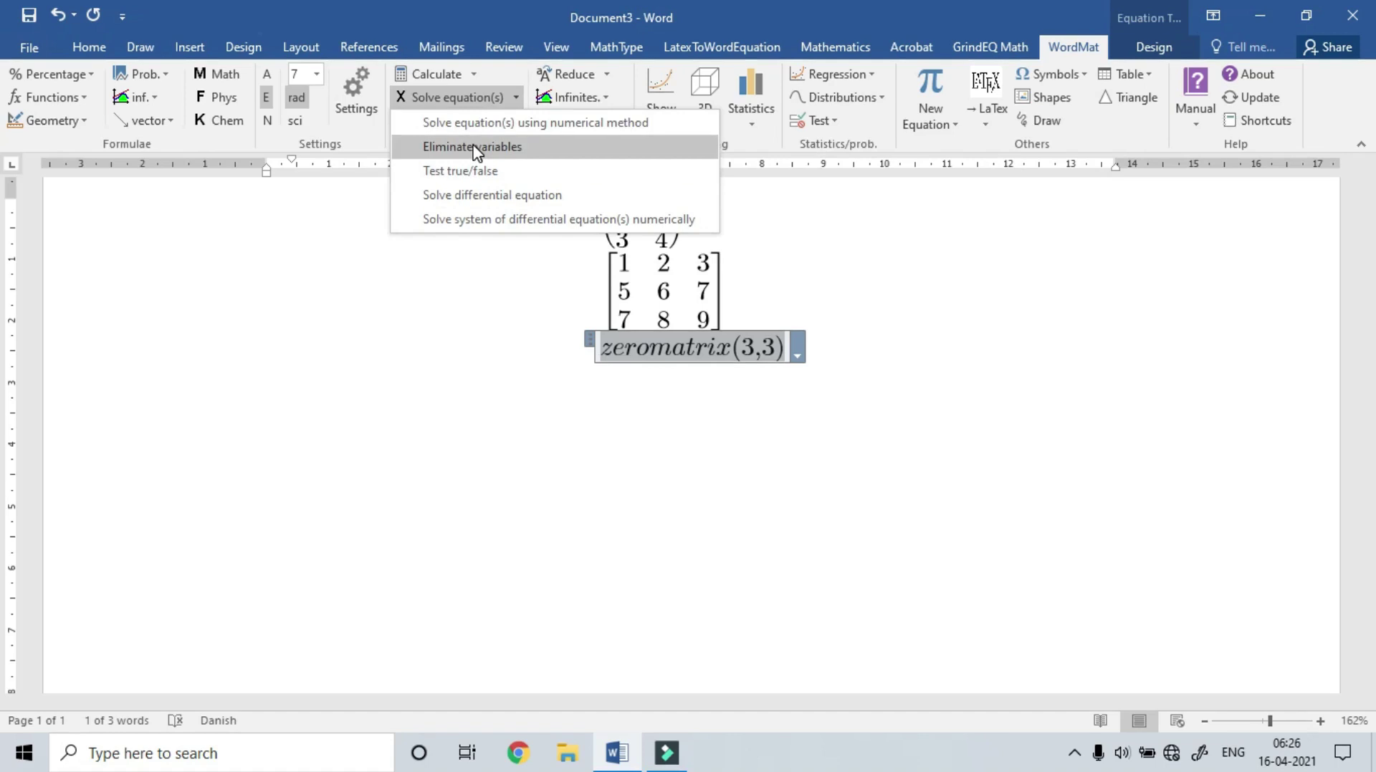
click(473, 74)
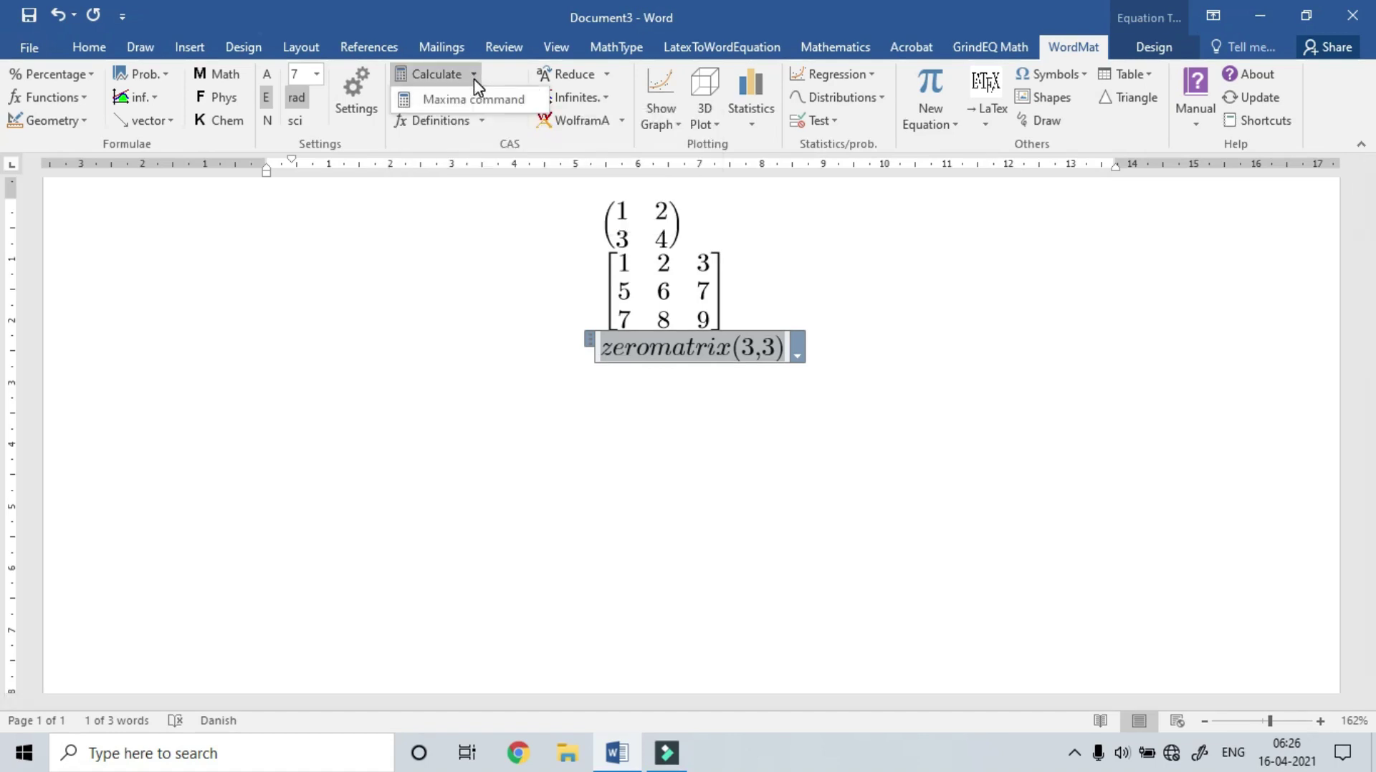
click(479, 105)
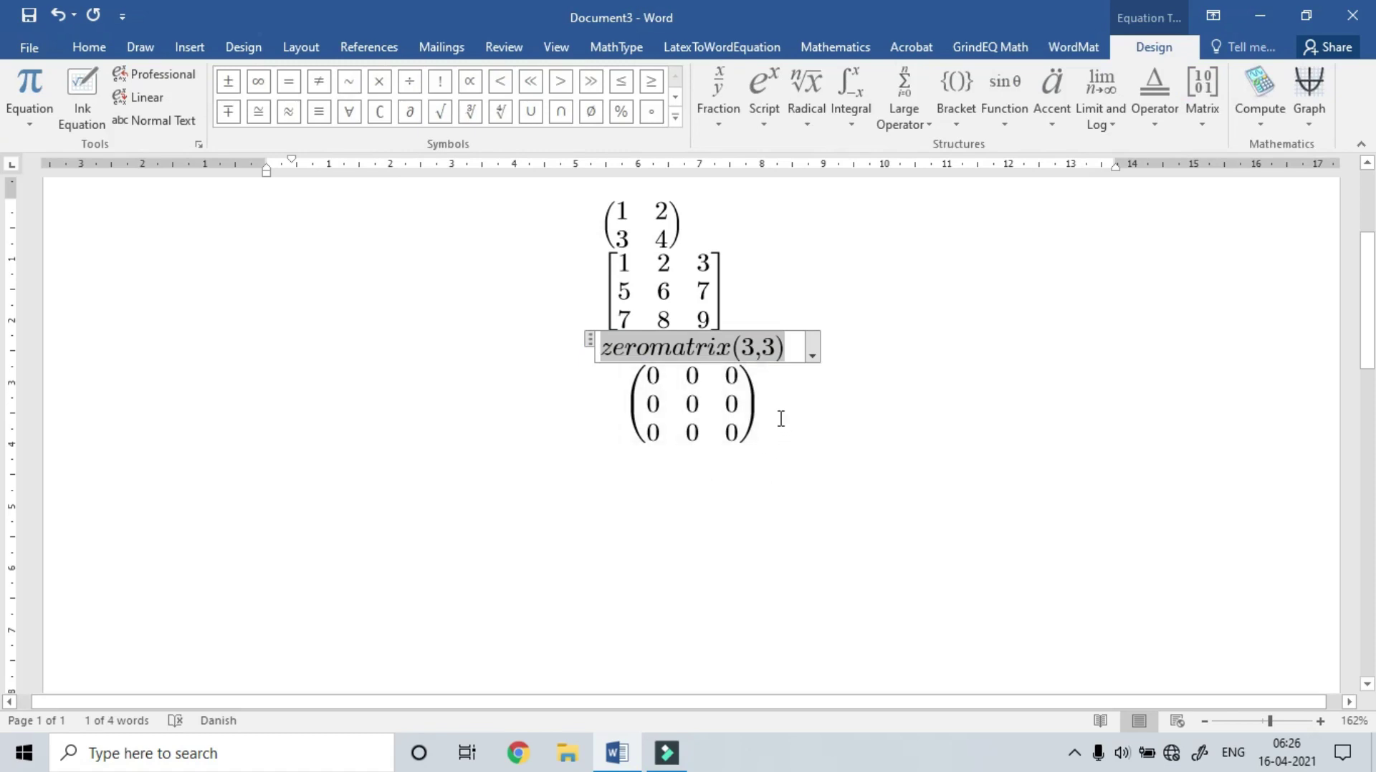
click(1074, 50)
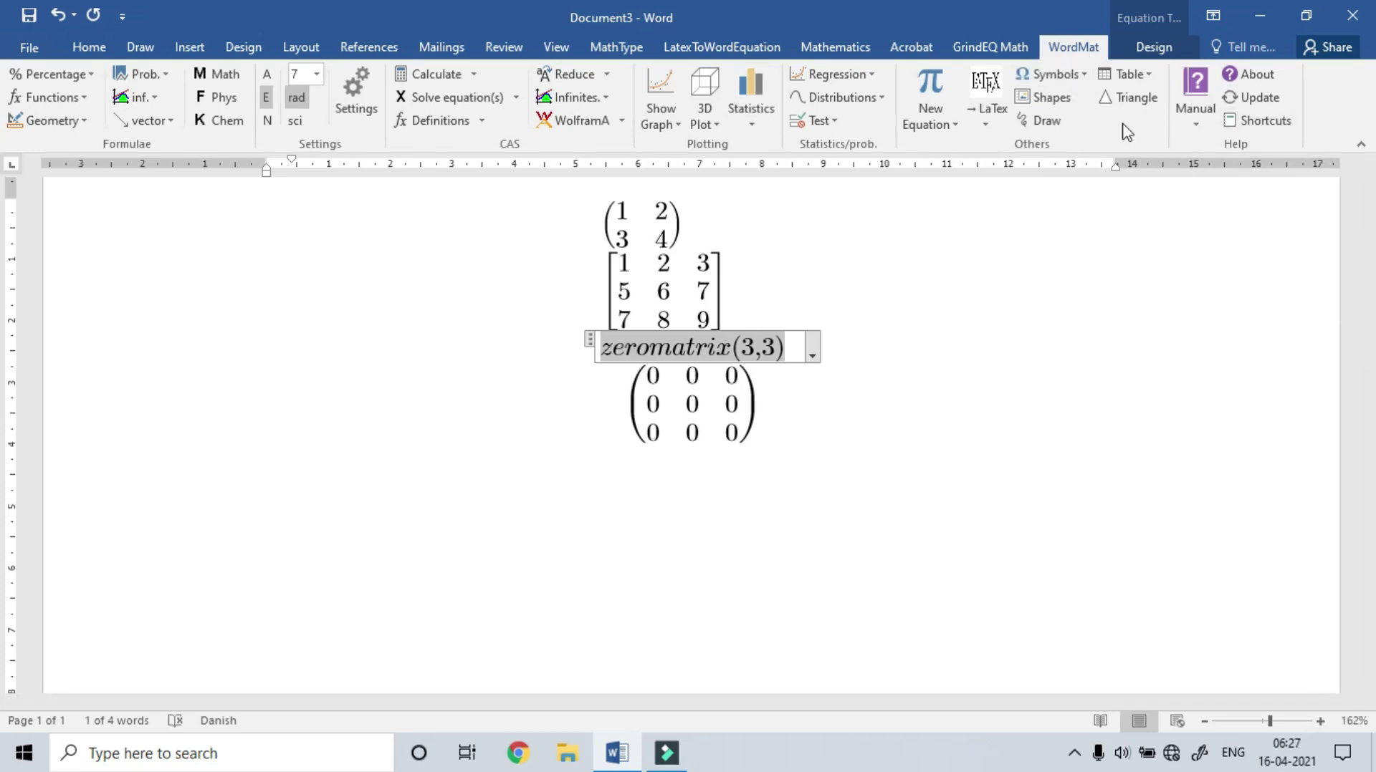
click(1268, 125)
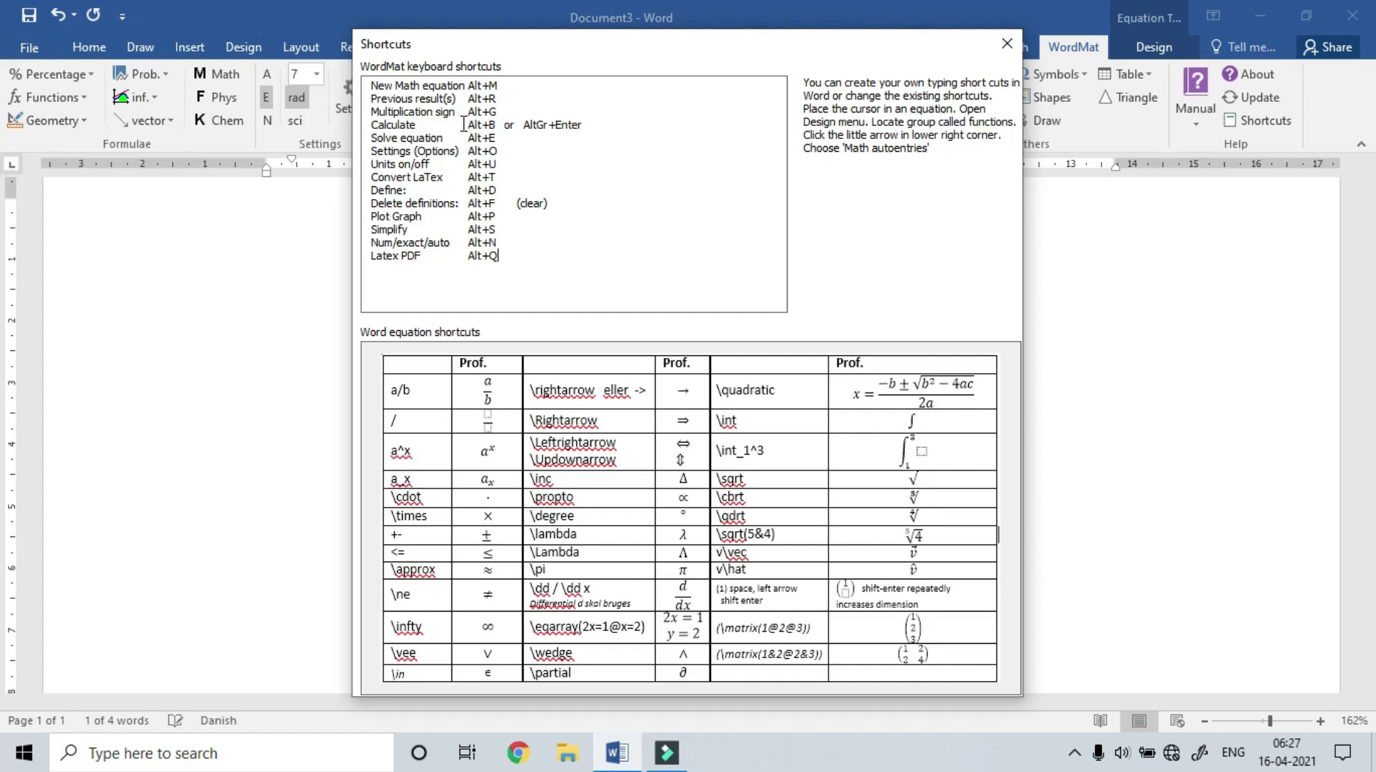
- Highlight Calculate's shortcut Alt+B in the Shortcuts list, then close the list
drag(467, 125, 500, 126)
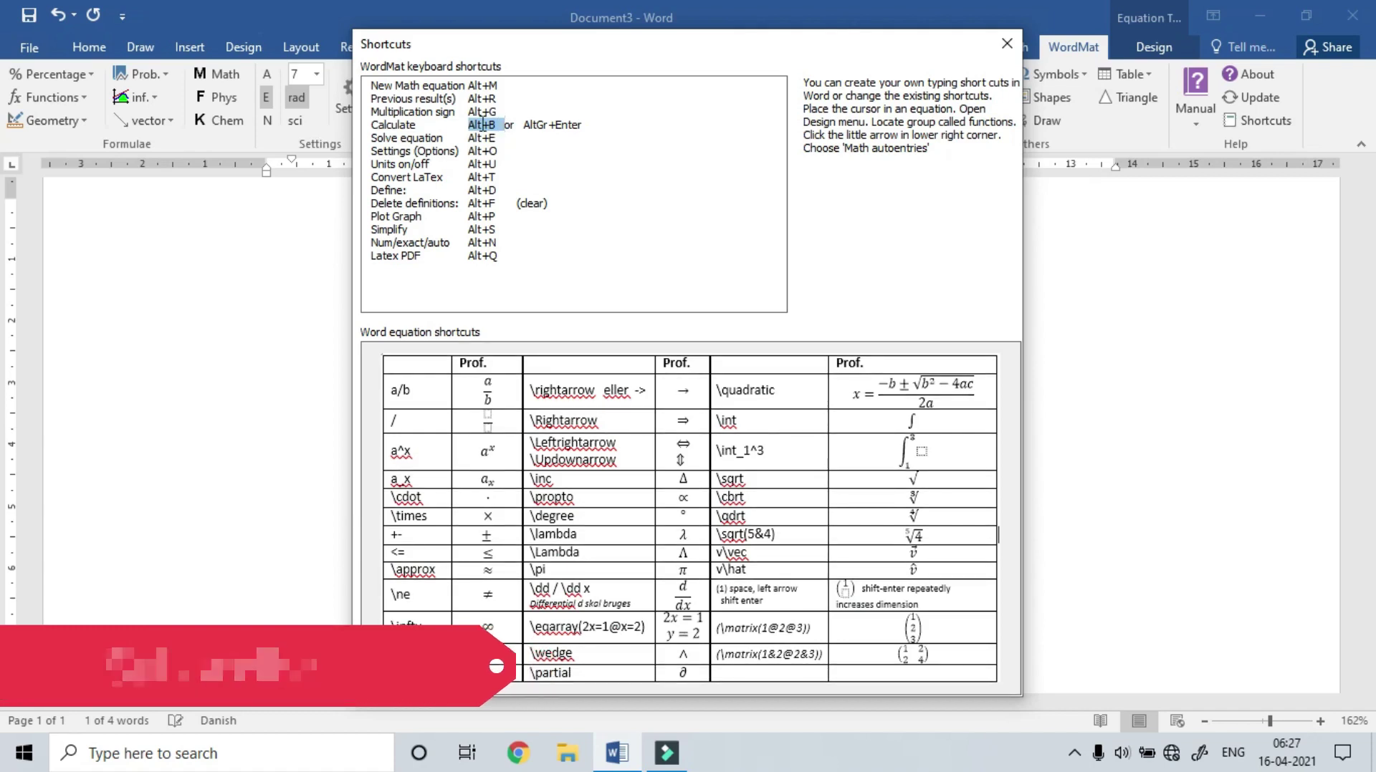
drag(467, 126, 497, 126)
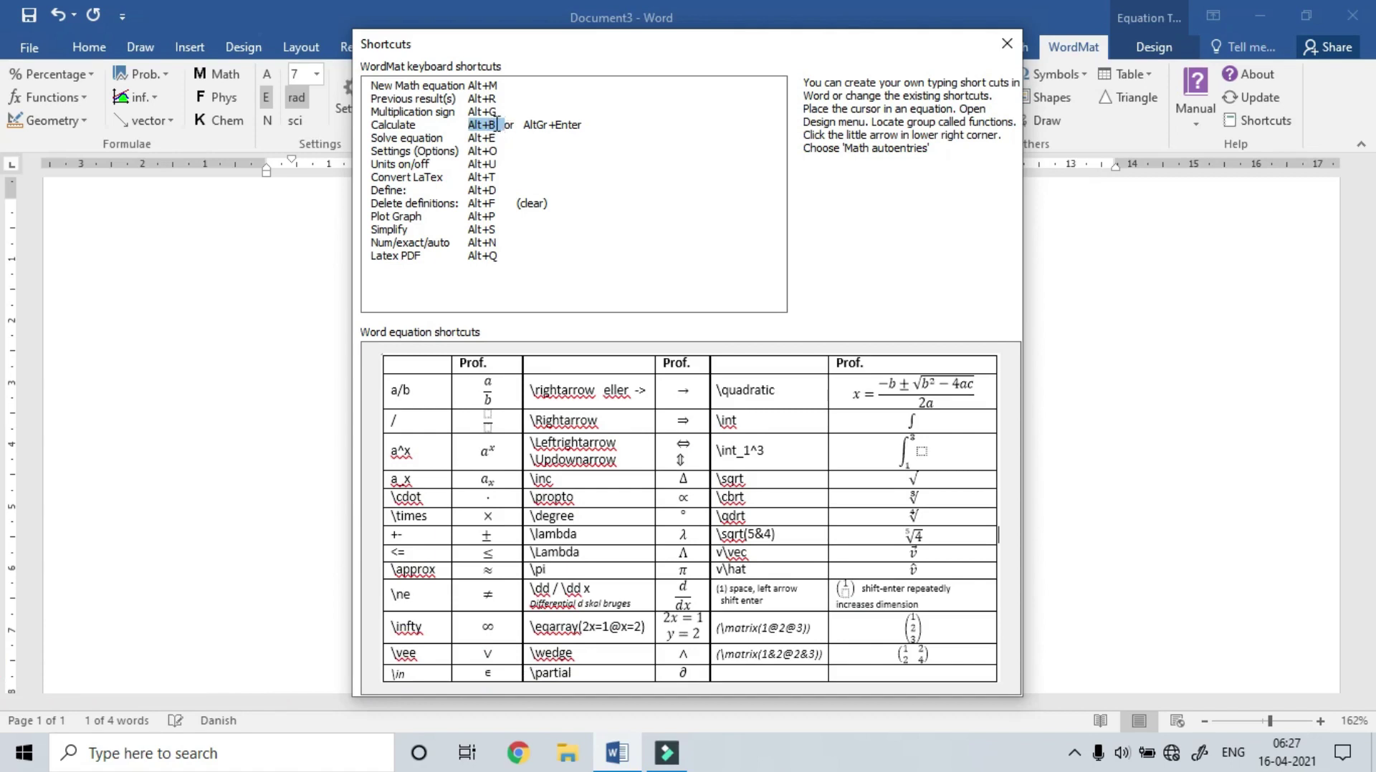
drag(499, 125, 508, 127)
click(1007, 44)
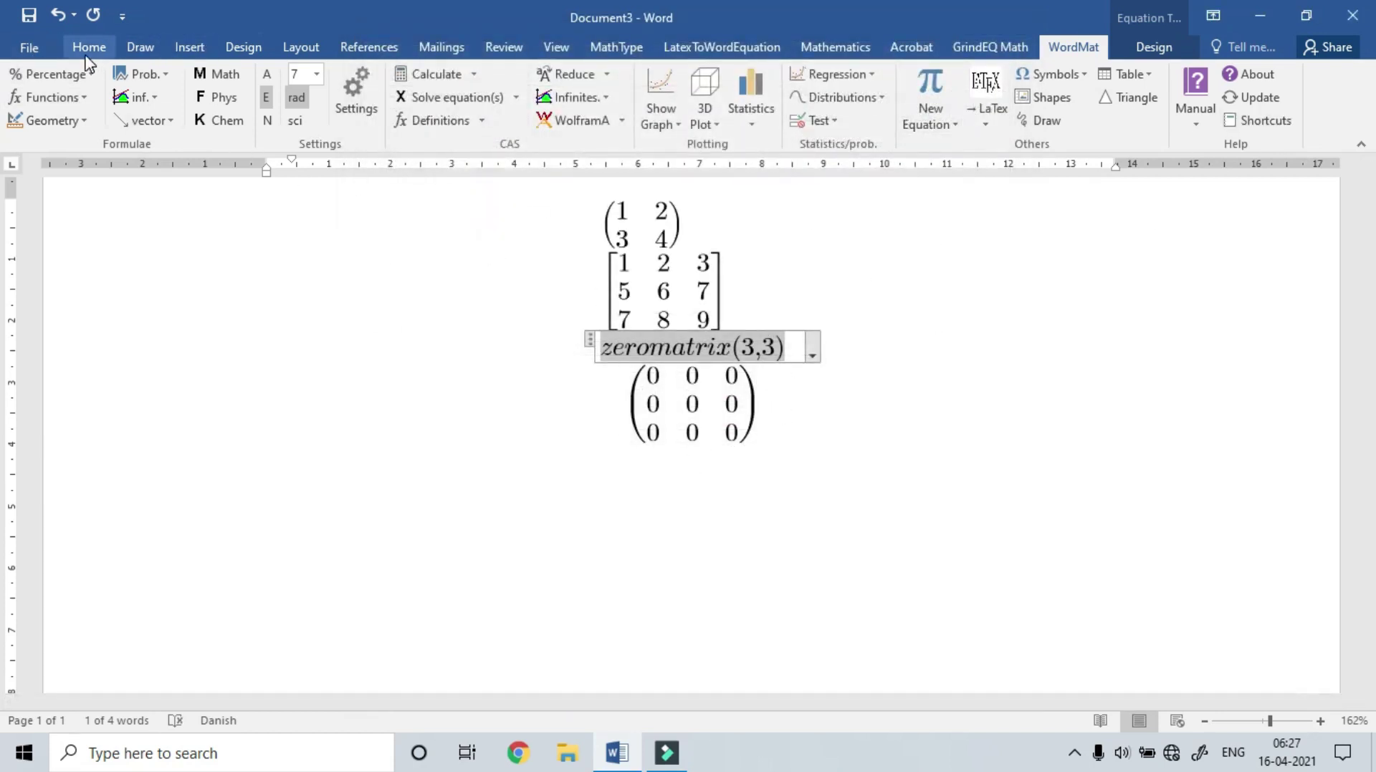
- Put the cursor back on the zero-matrix result equation
click(89, 47)
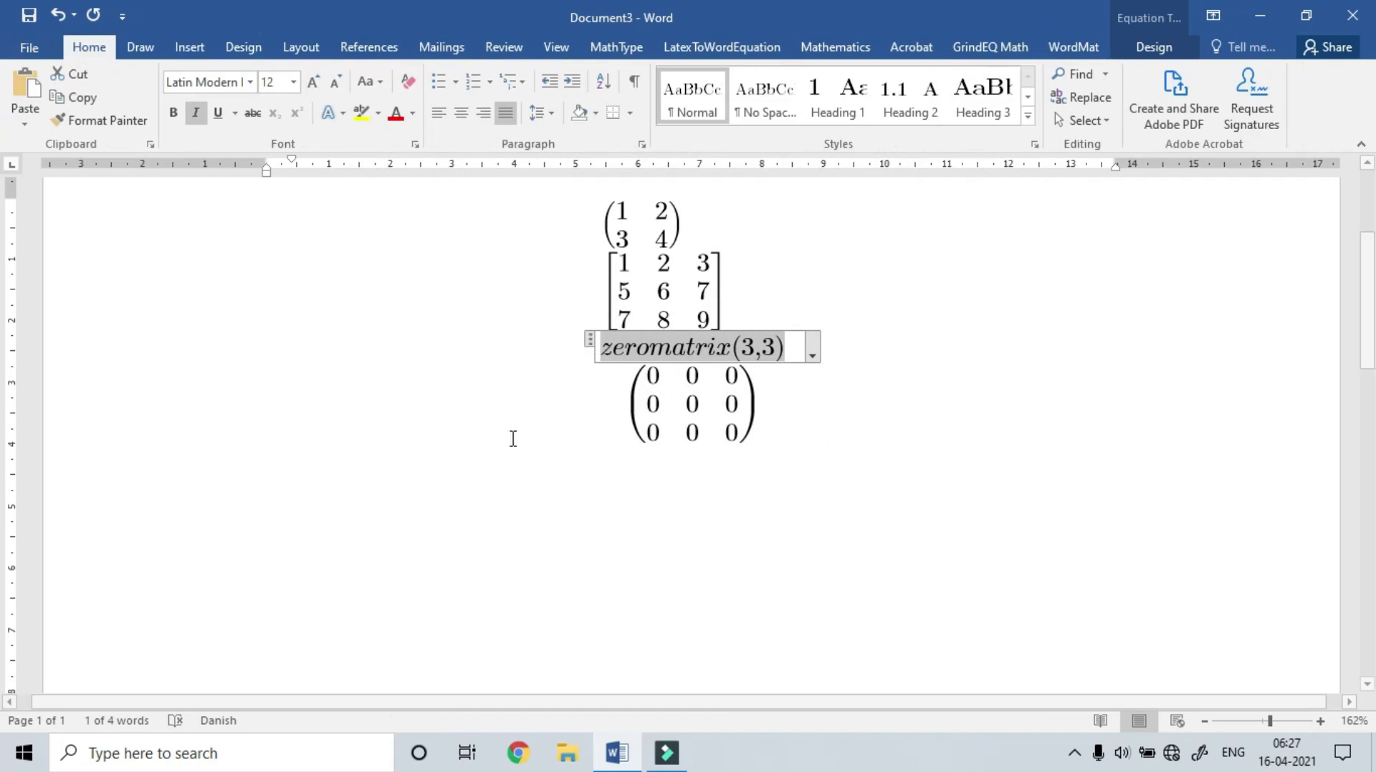
click(768, 423)
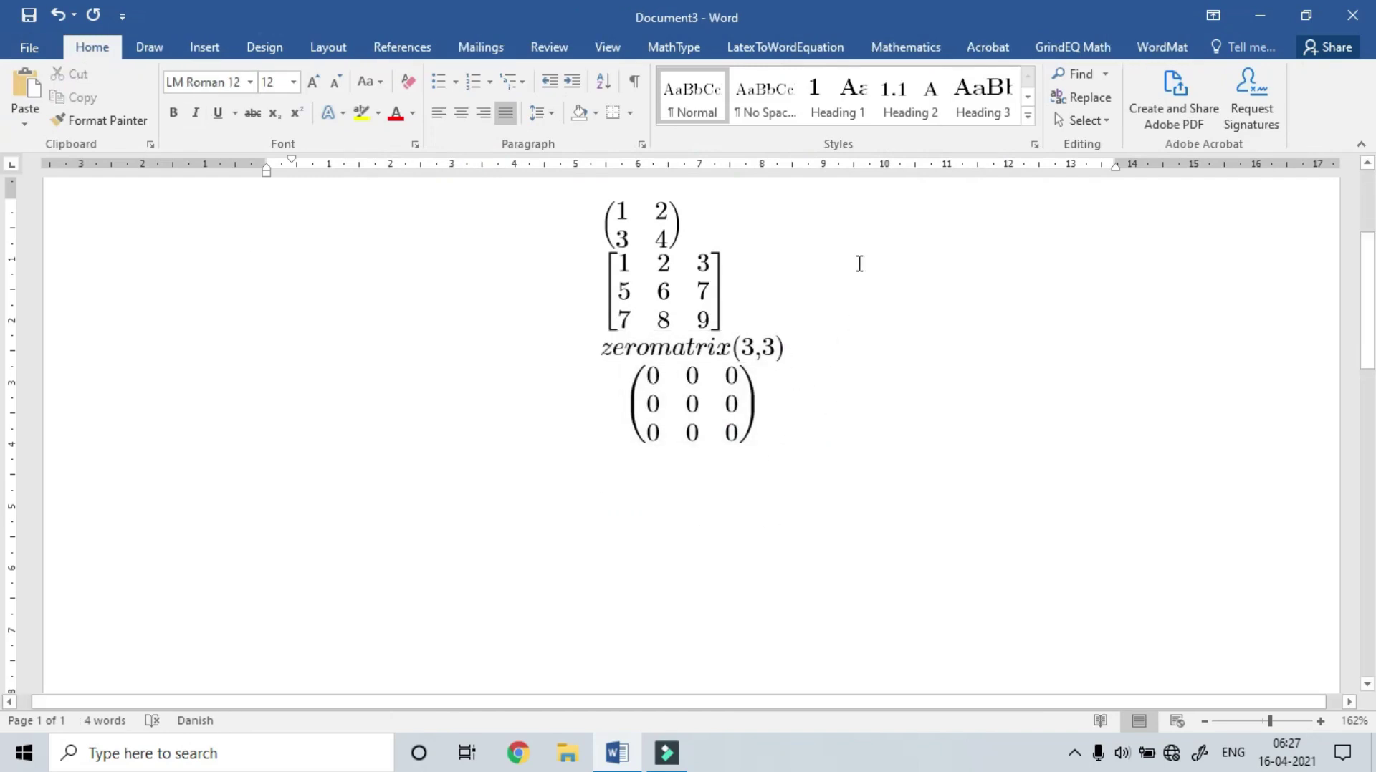
click(1168, 45)
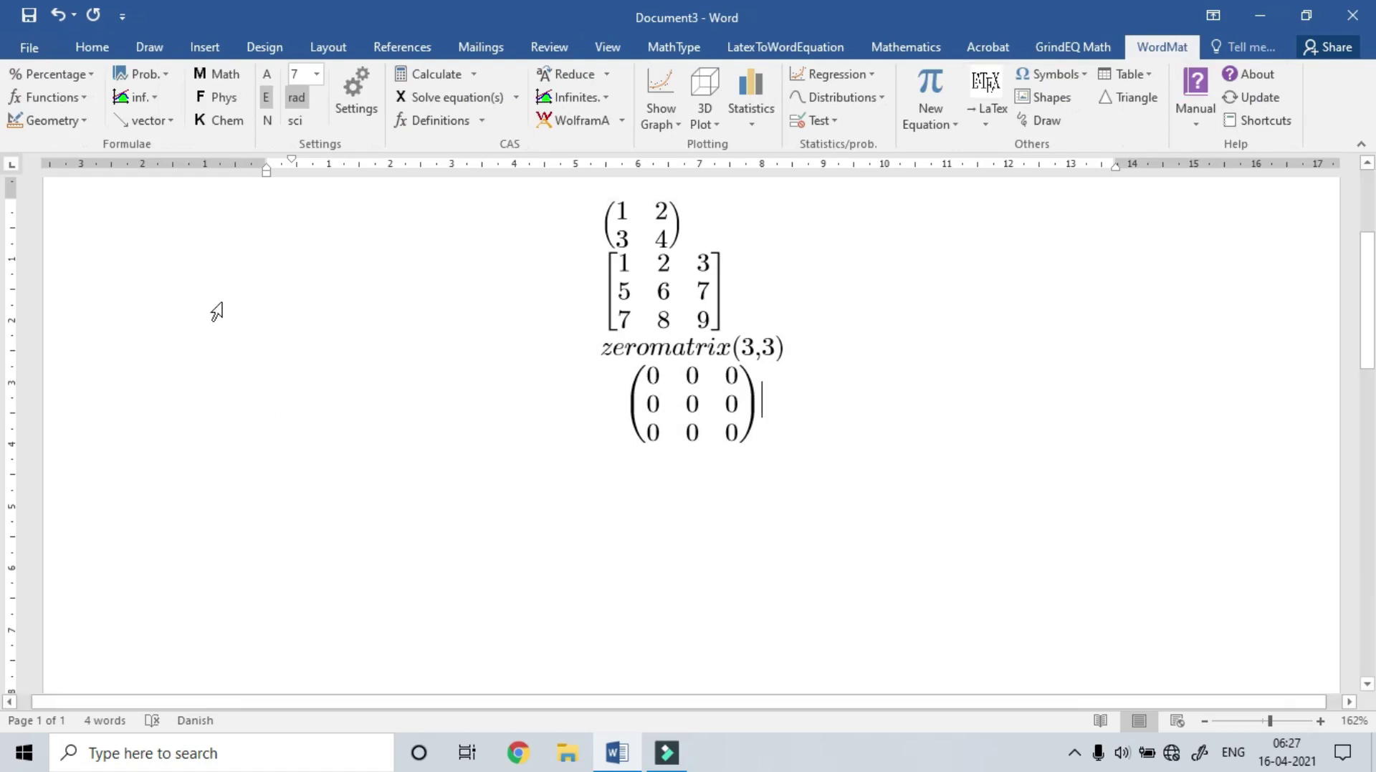
click(473, 74)
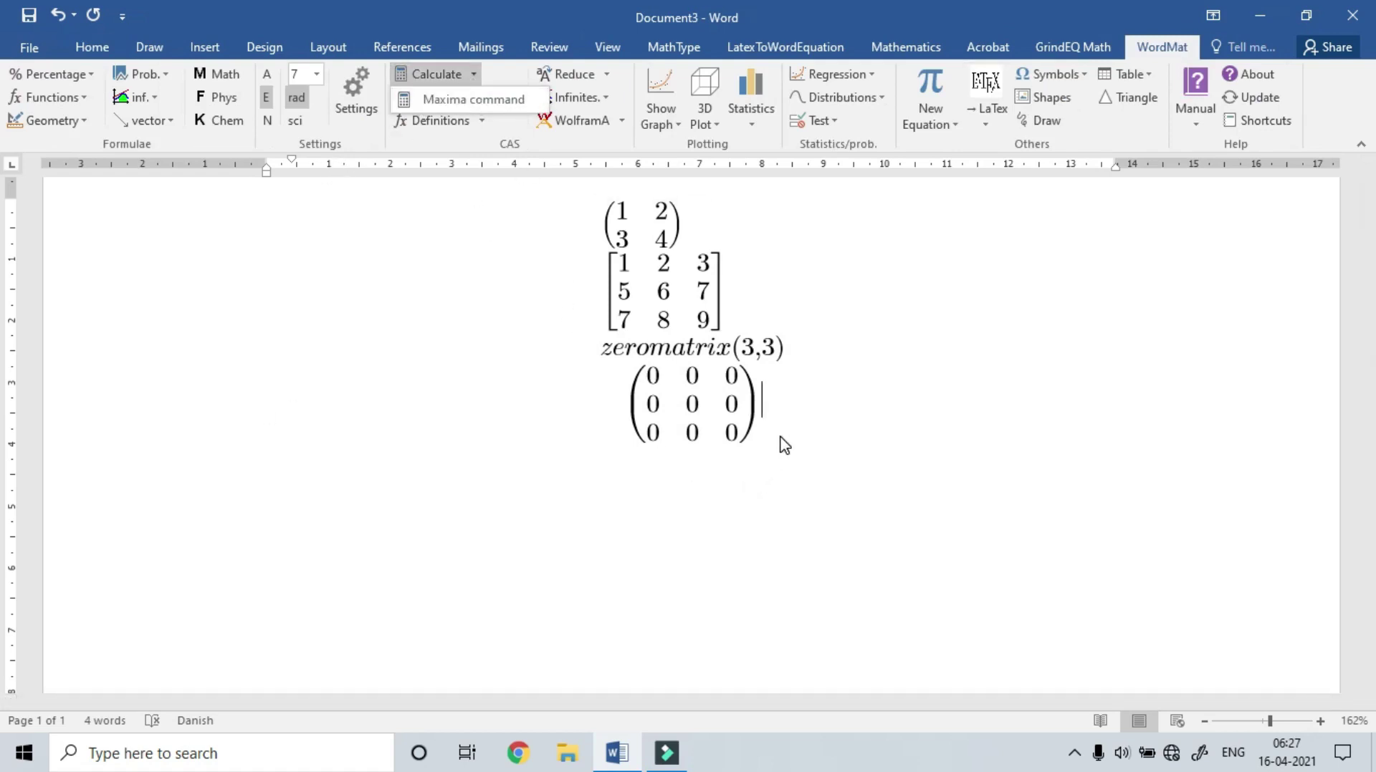
click(770, 414)
click(771, 417)
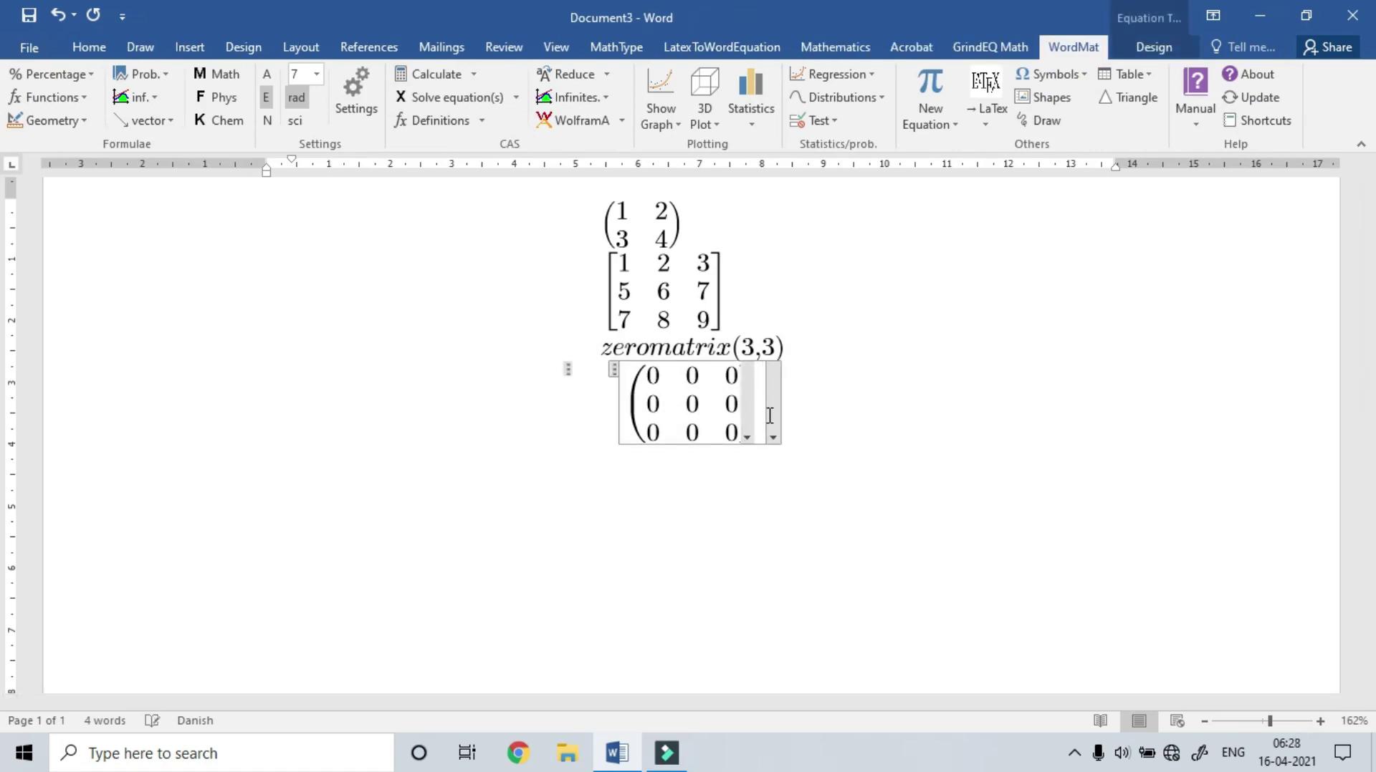
- Add ident(4) in a new equation and calculate it with Alt+B into a 4×4 identity matrix
key(Return)
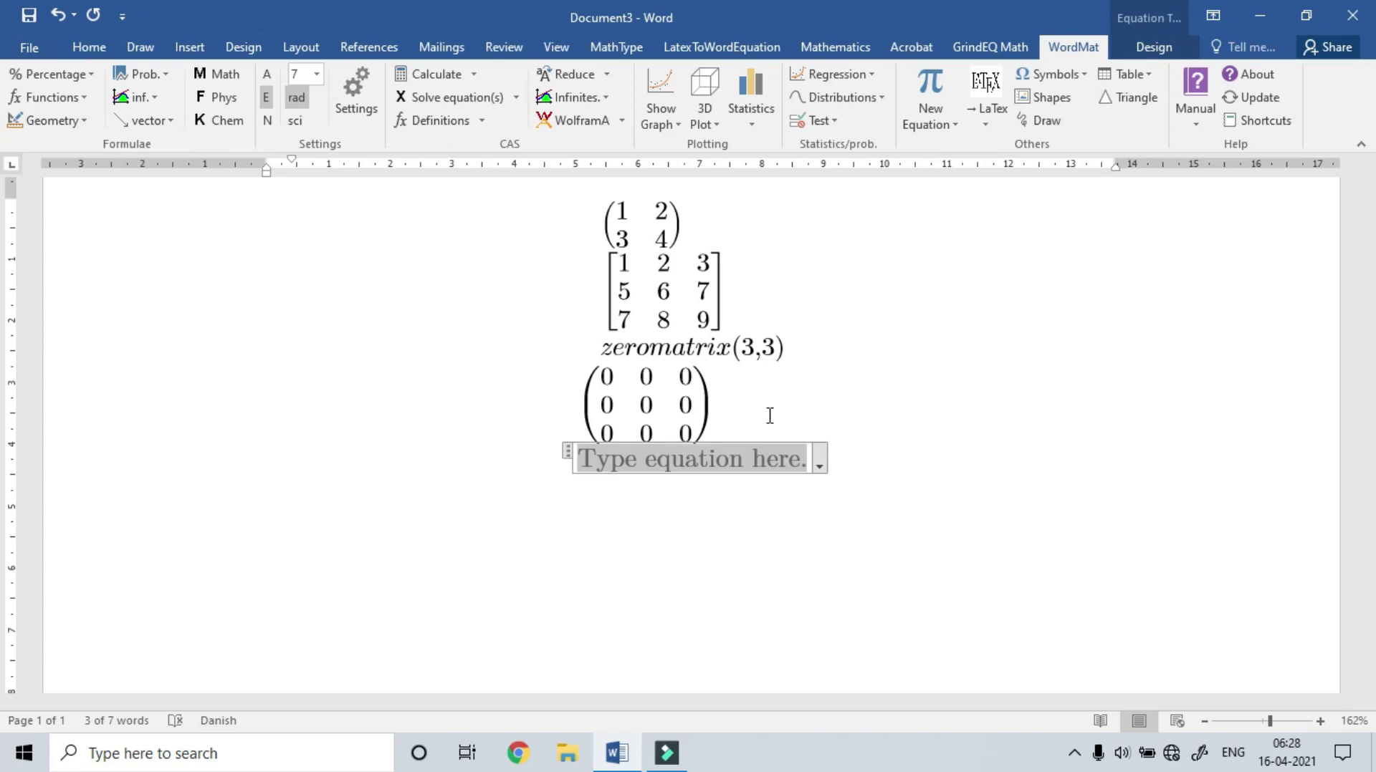
text(ident)
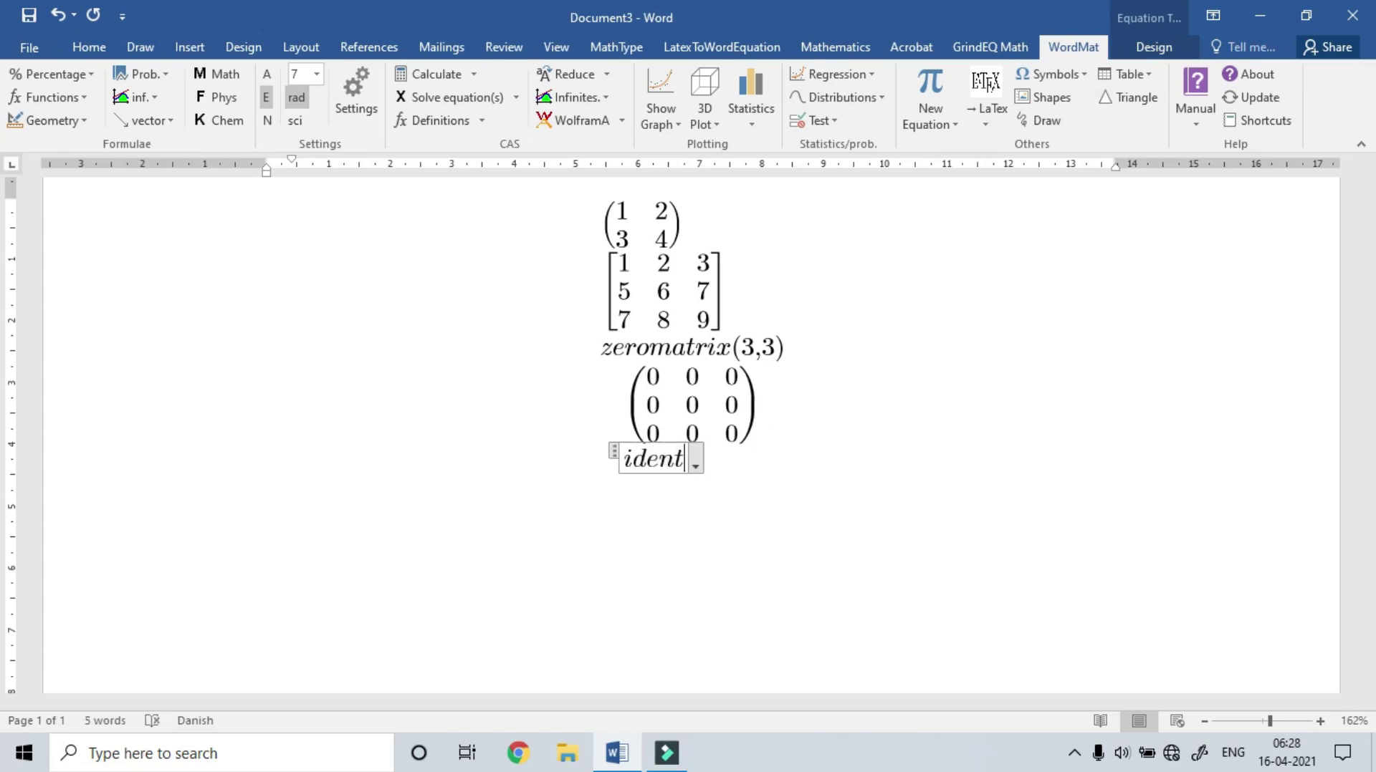
text(()
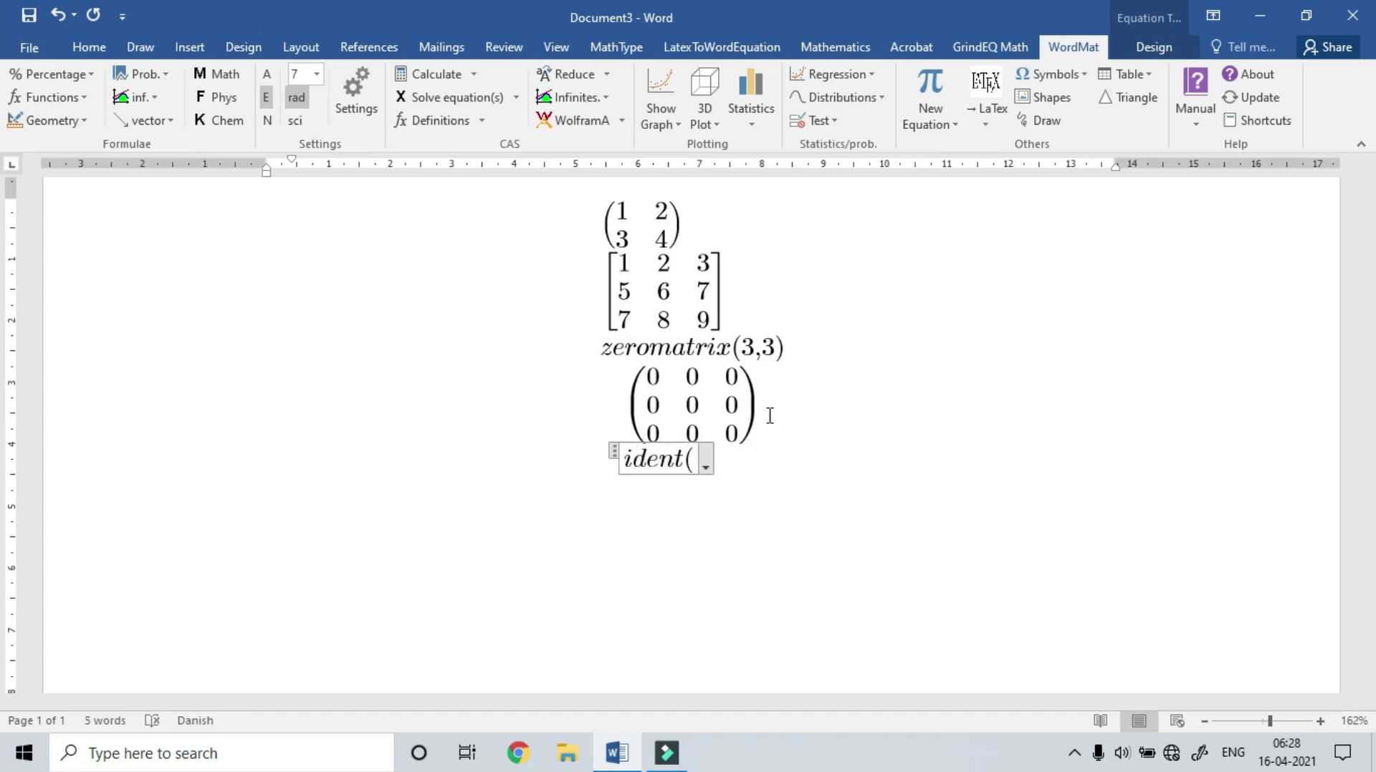
text())
key(Left)
key(Right)
key(Right)
key(Left)
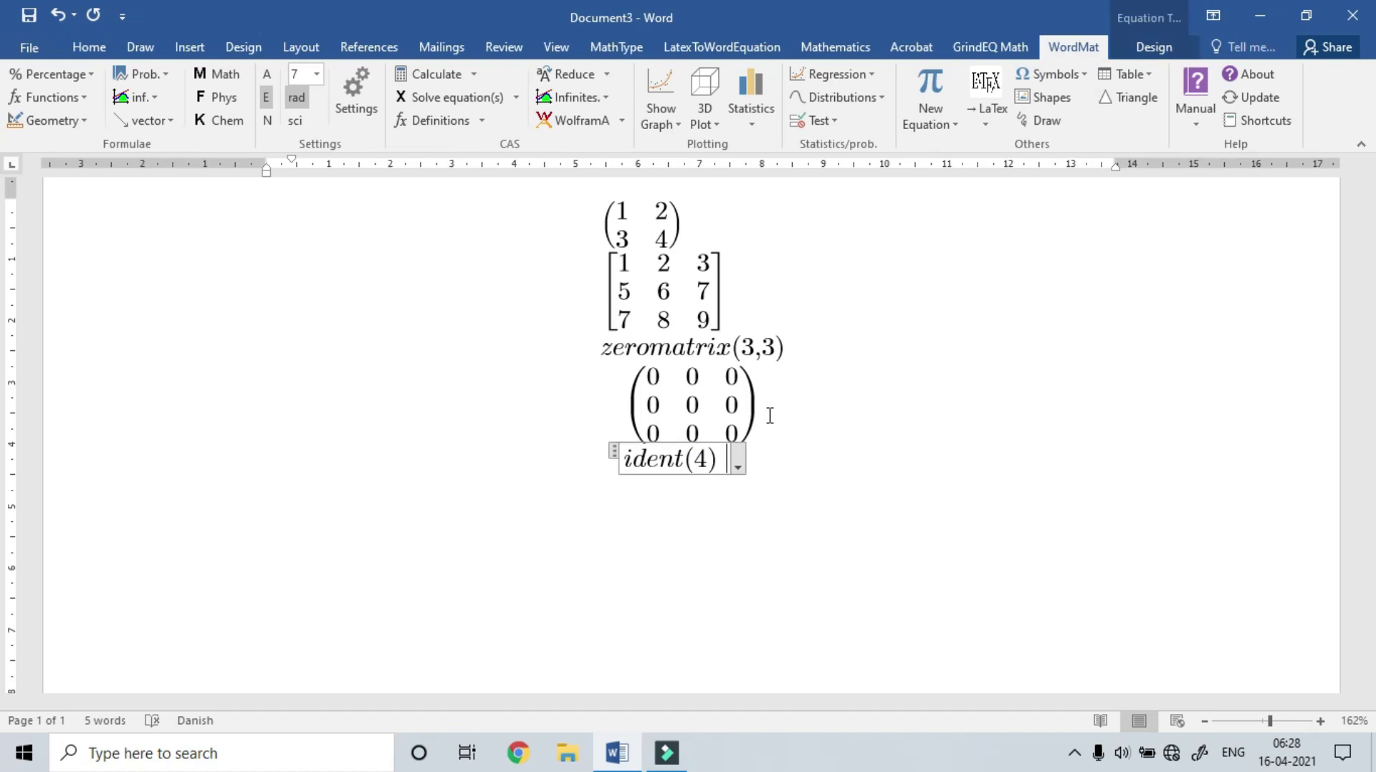
key(shift+Home)
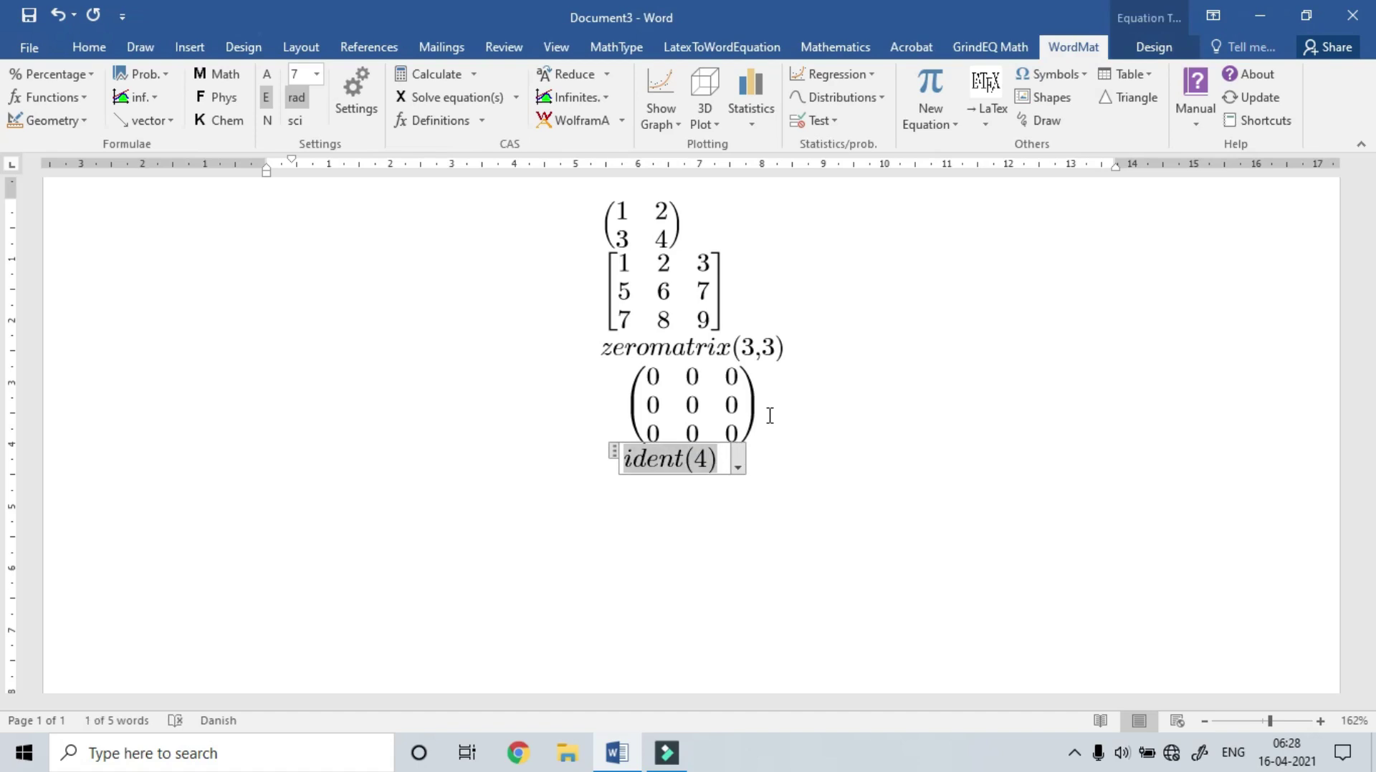
key(alt+b)
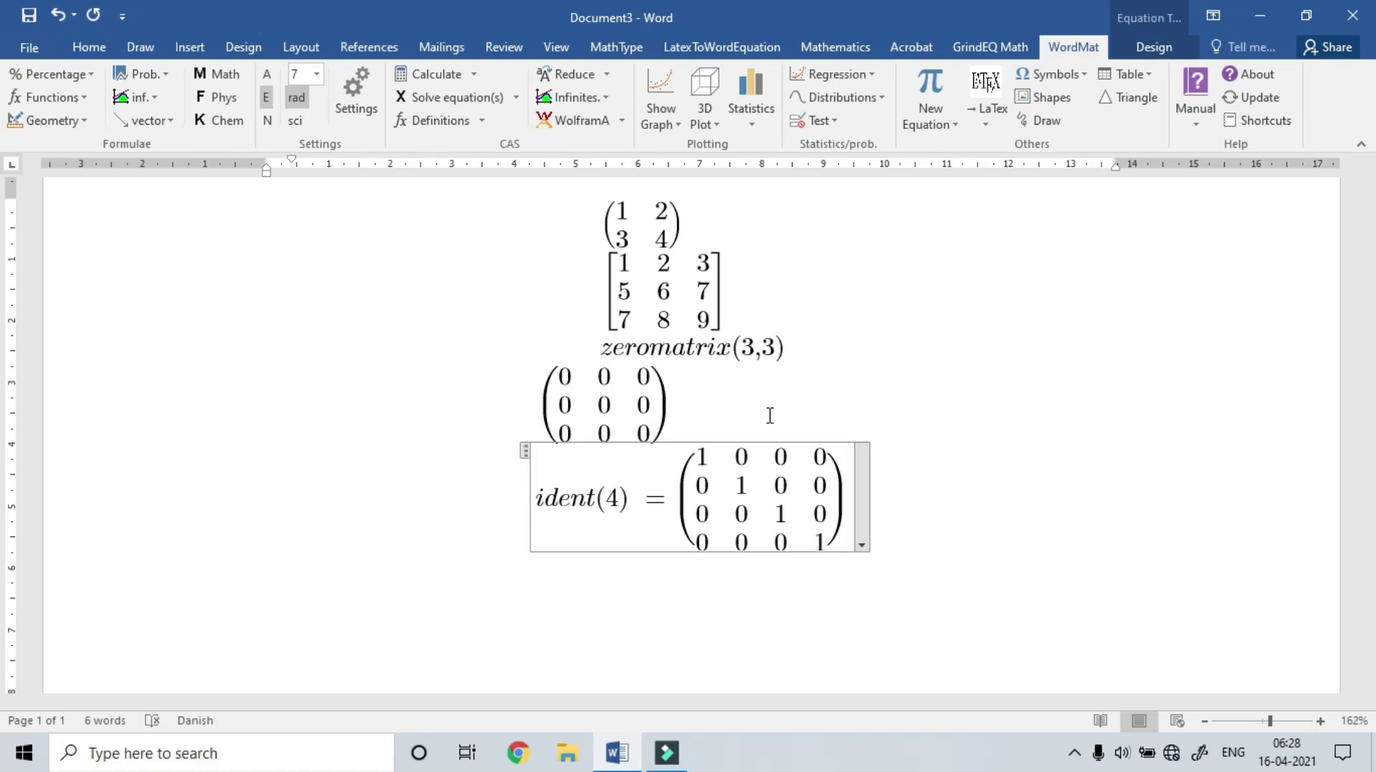
- Change zeromatrix(3,3) to zeromatrix(3,5) and recalculate it with Alt+B
key(Up)
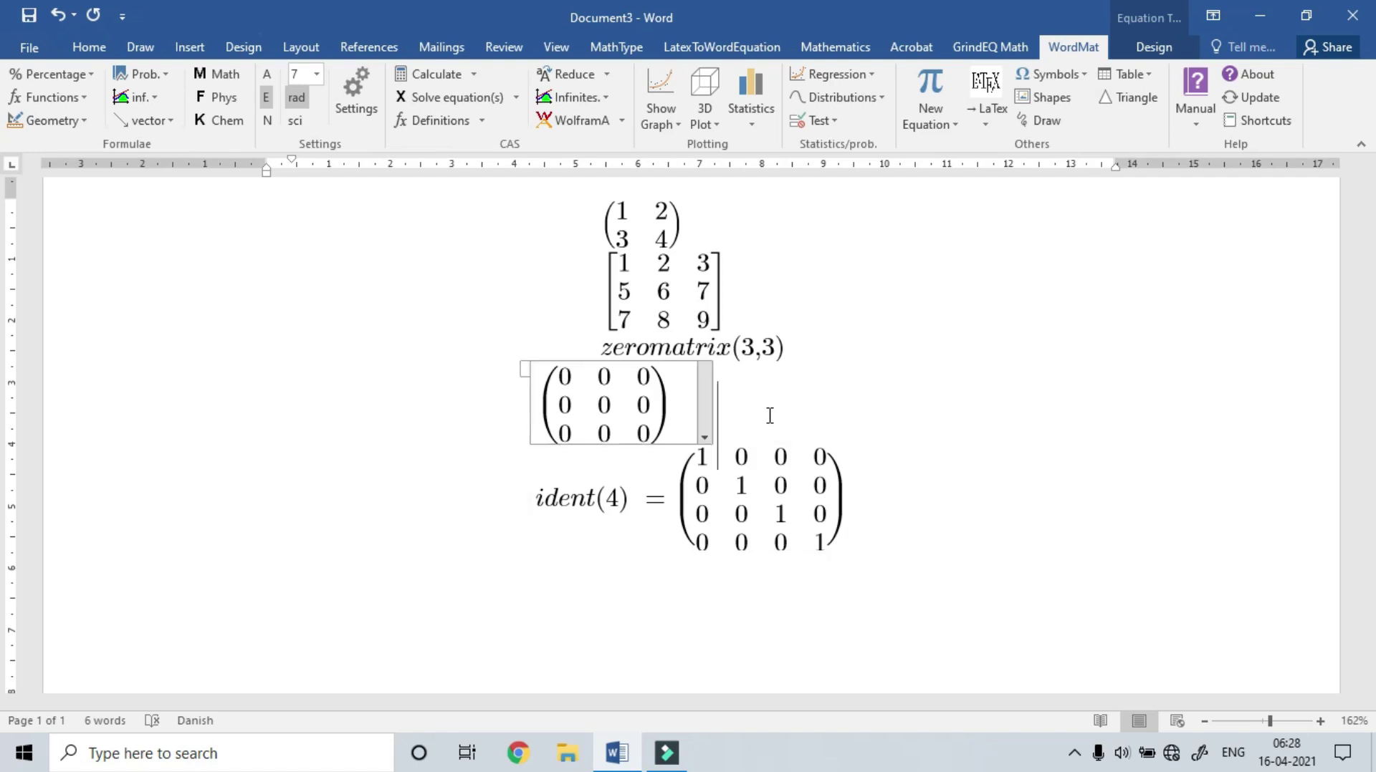
key(Up)
key(End)
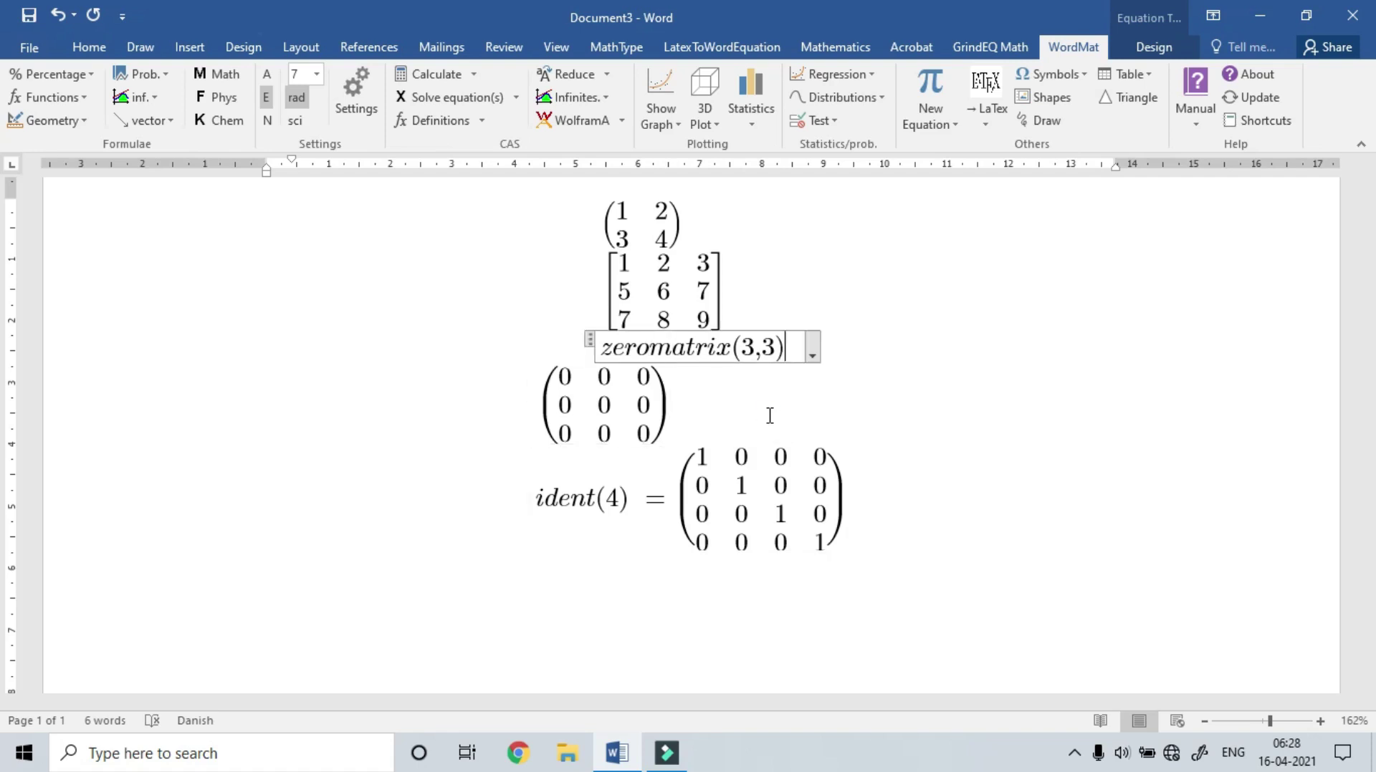
key(Left)
key(shift+Left)
key(shift+Left)
key(shift+Left)
text(3,5)
key(shift+Home)
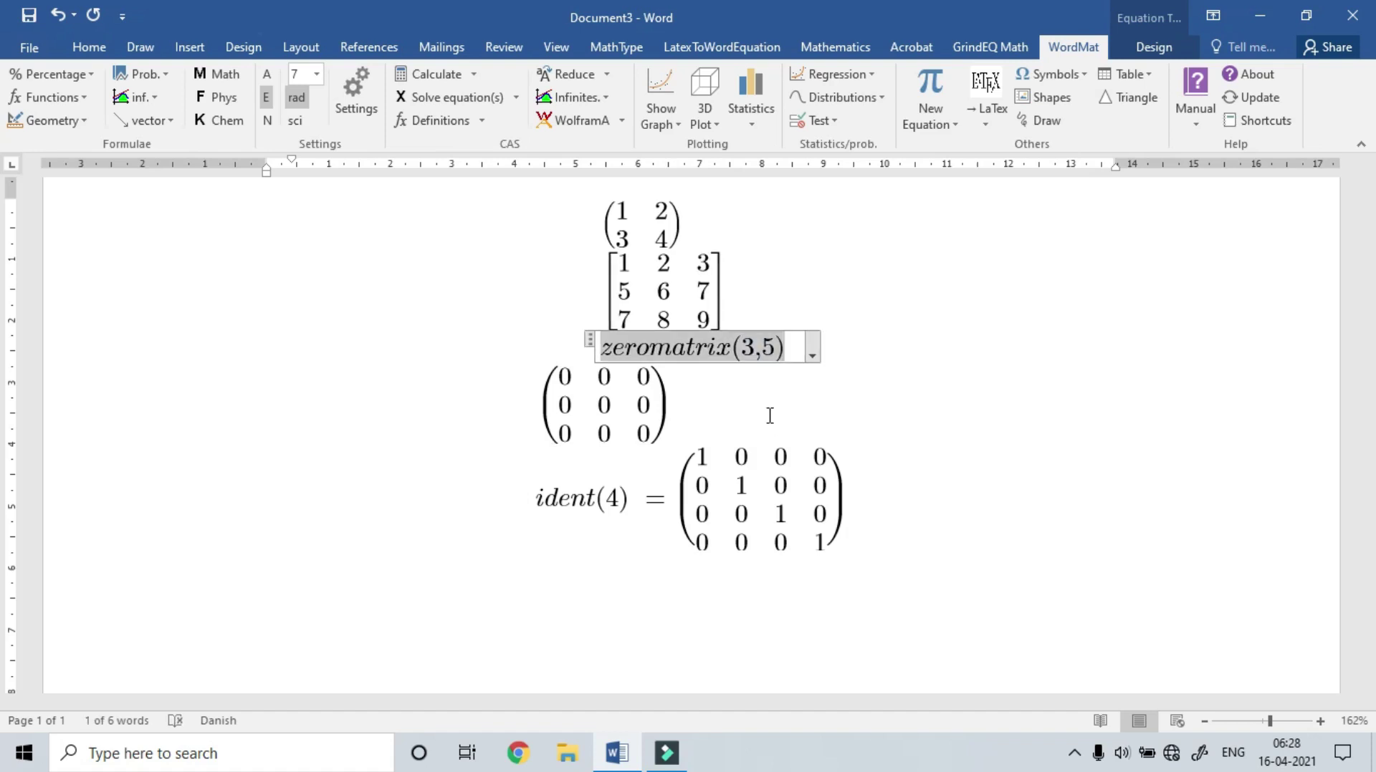
key(alt+b)
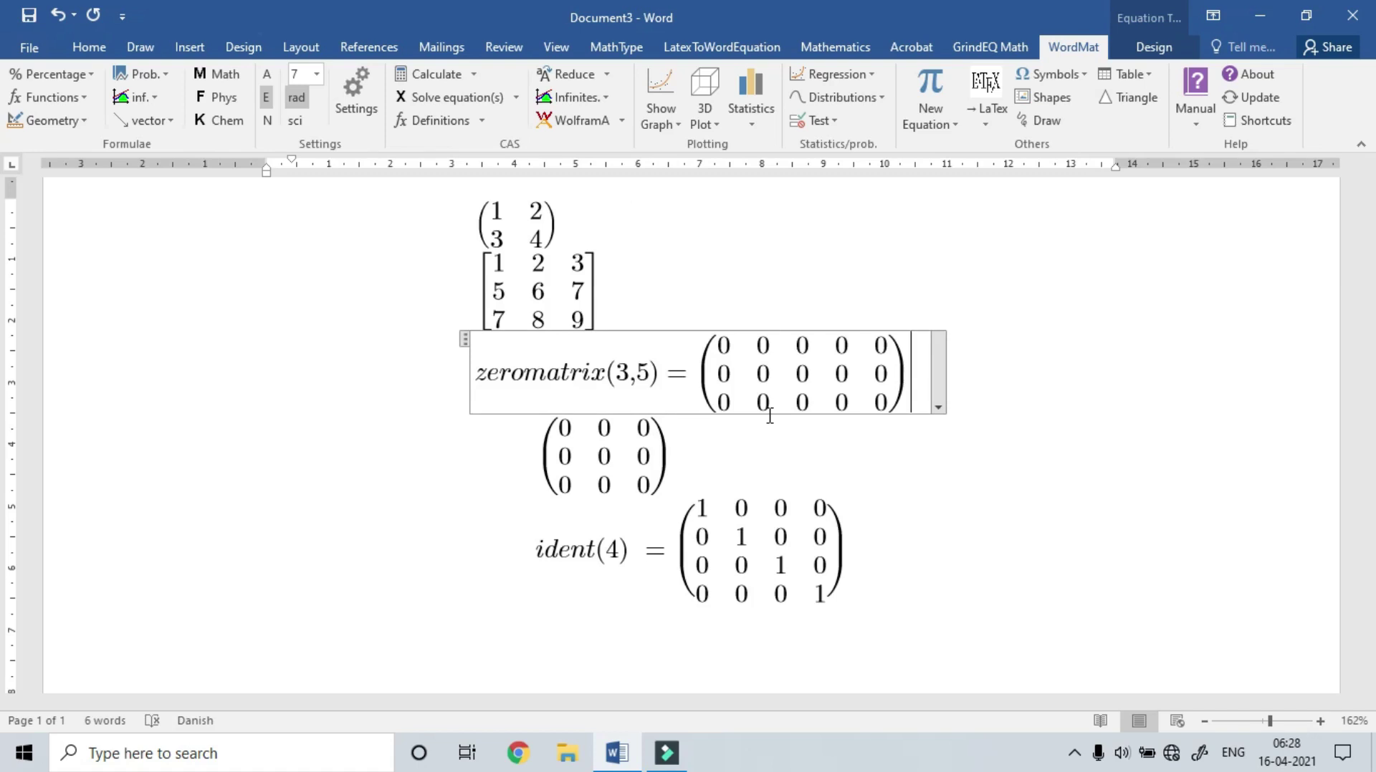
- Start a new empty equation below the ident(4) identity matrix
key(Down)
key(Down)
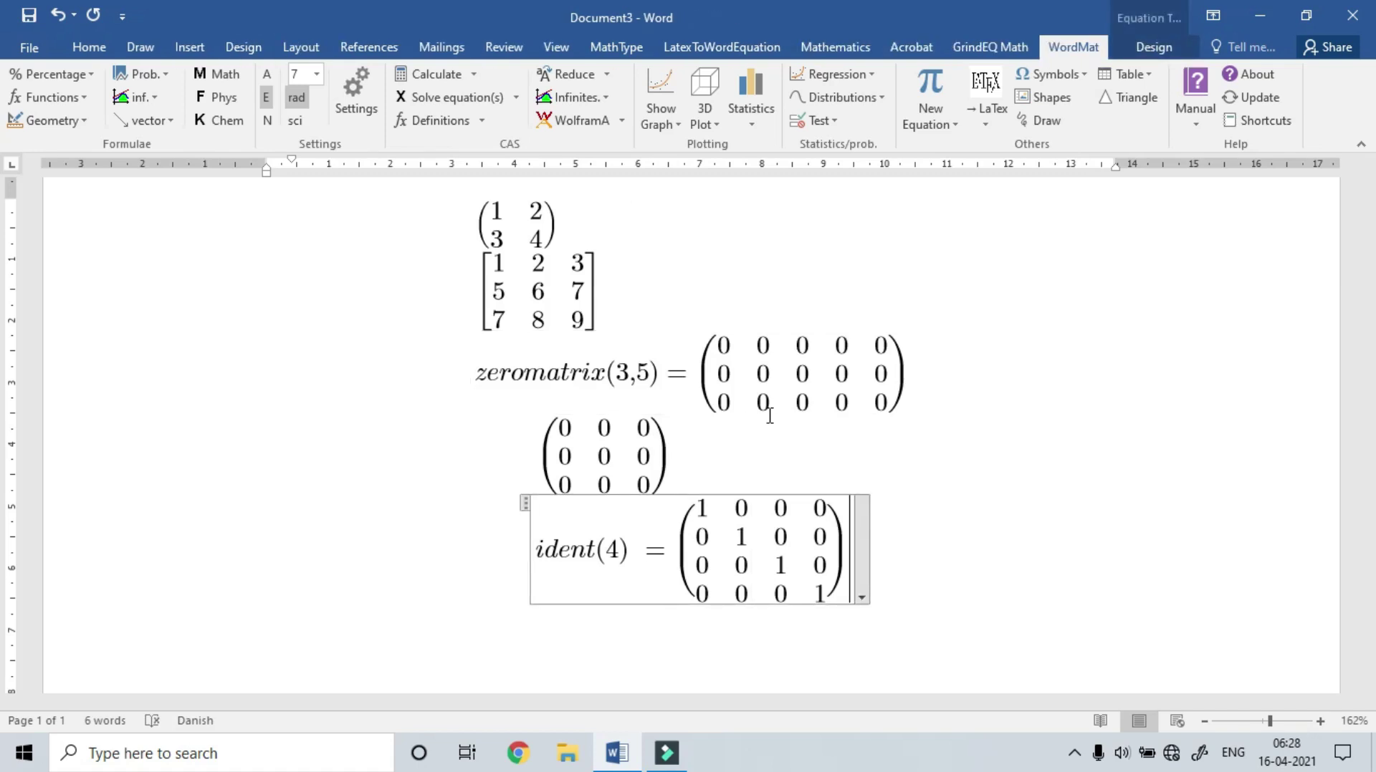
key(Return)
key(alt+equal)
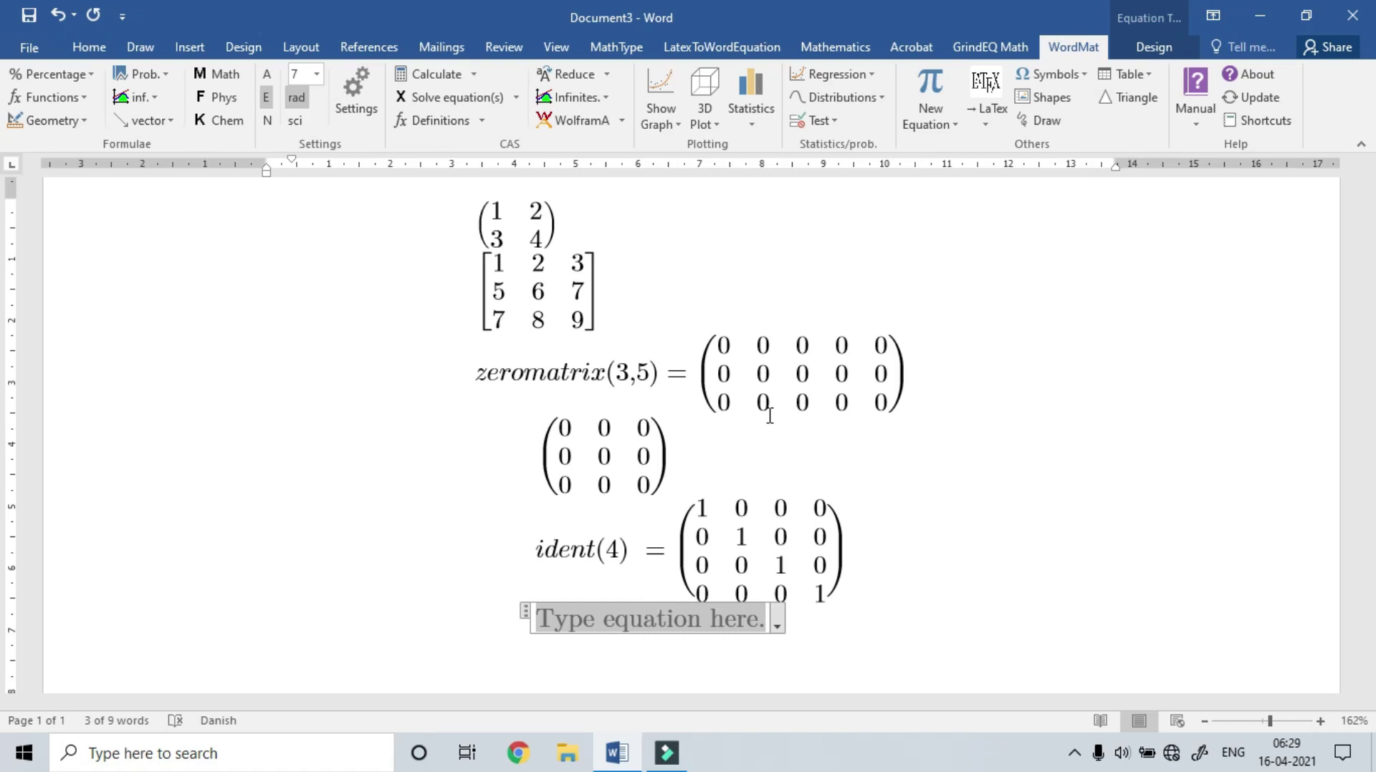
- Define A := (1 2; 3 4) as a 2×2 matrix and begin B's definition
text(A)
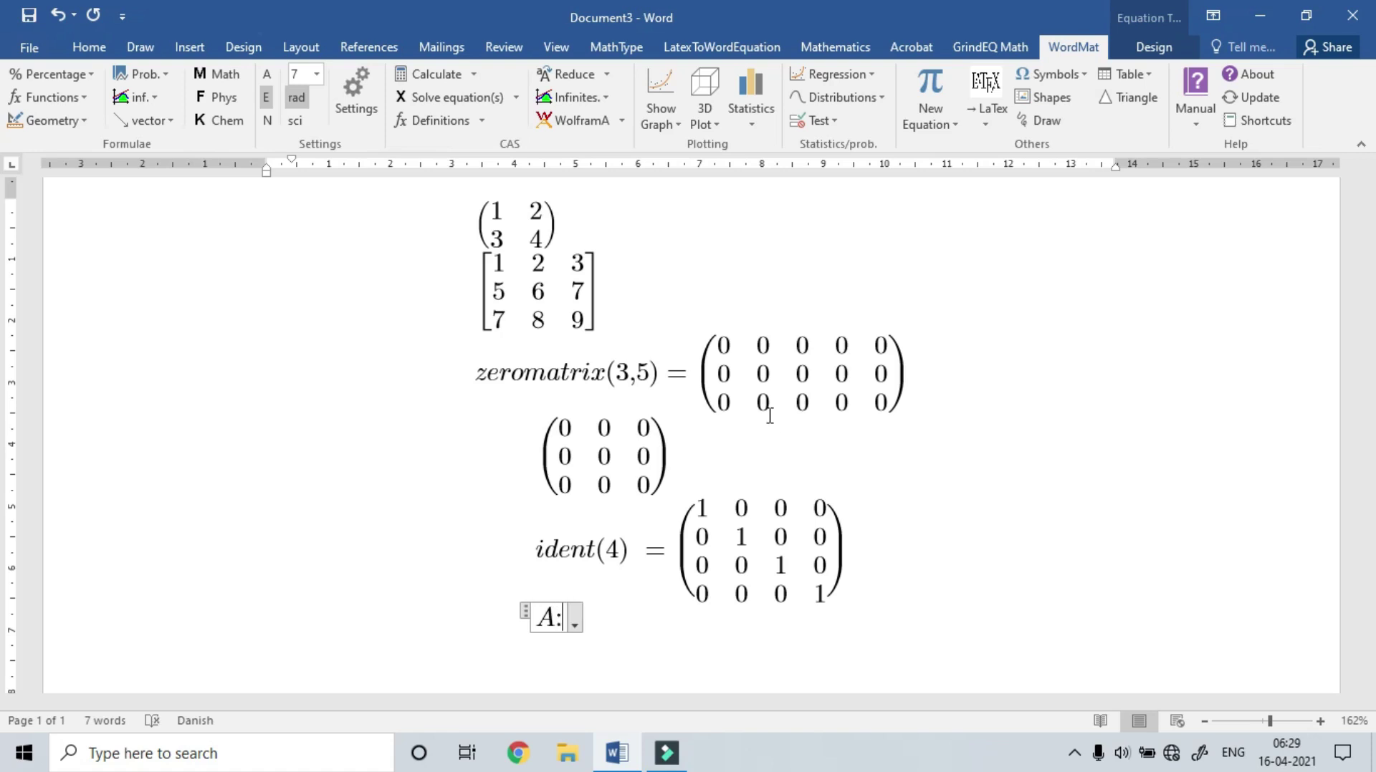
text(:=)
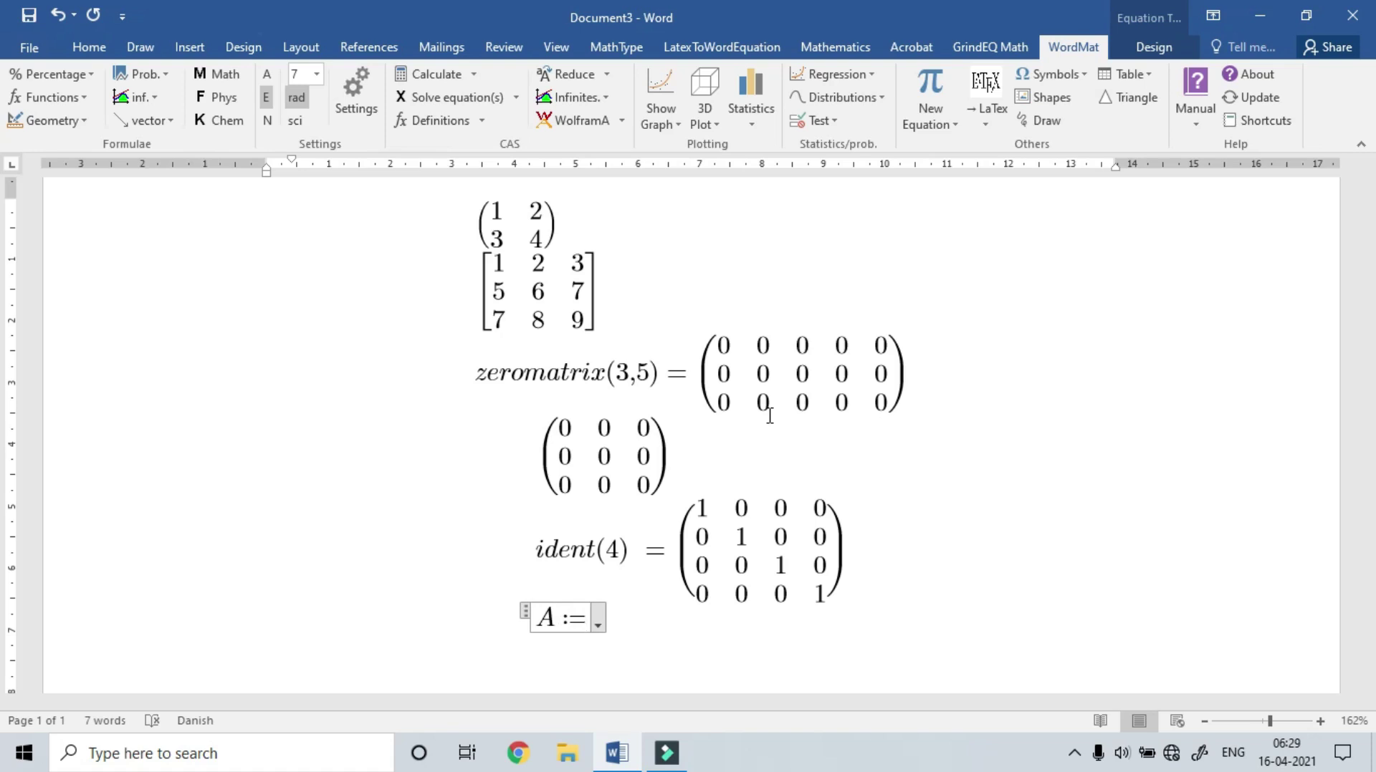
text(())
key(Left)
text(\matrix)
key(space)
text(())
key(Left)
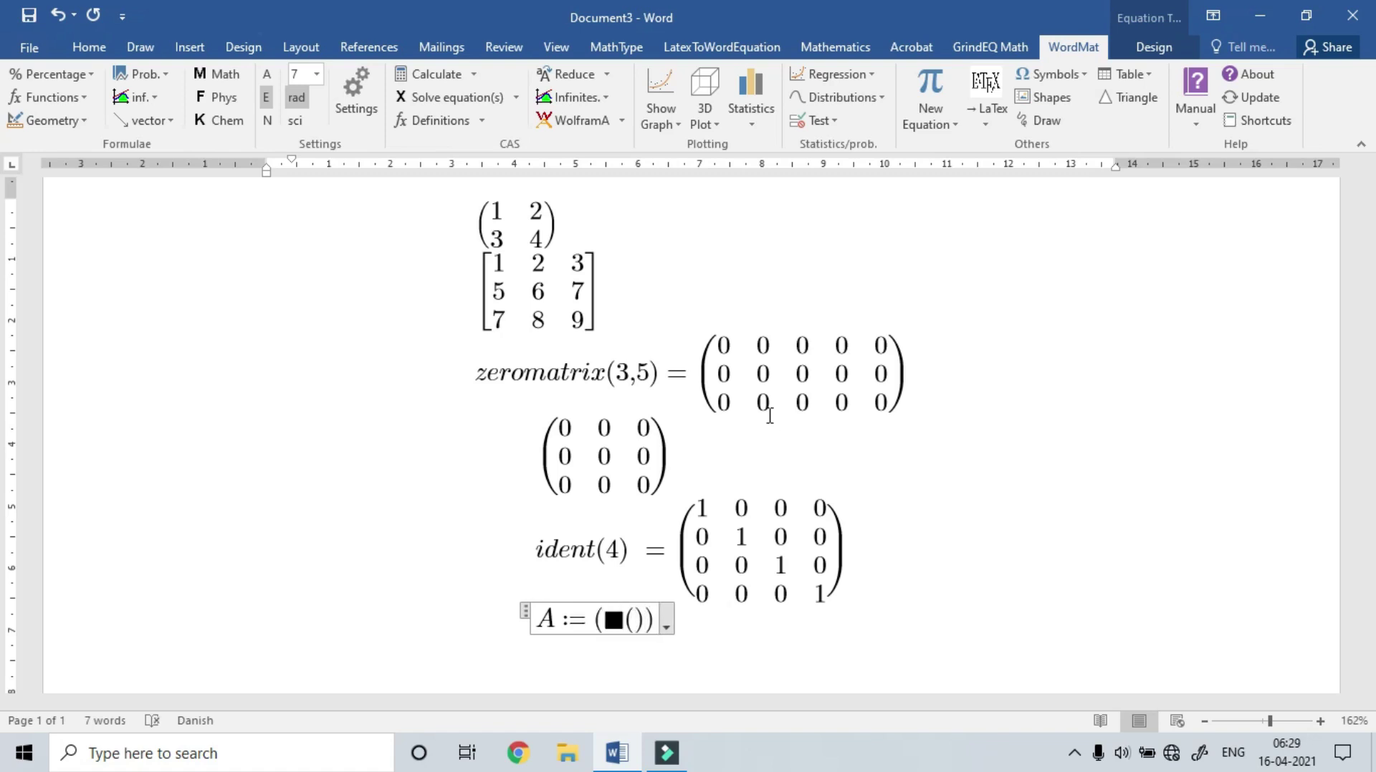
text(1&2@)
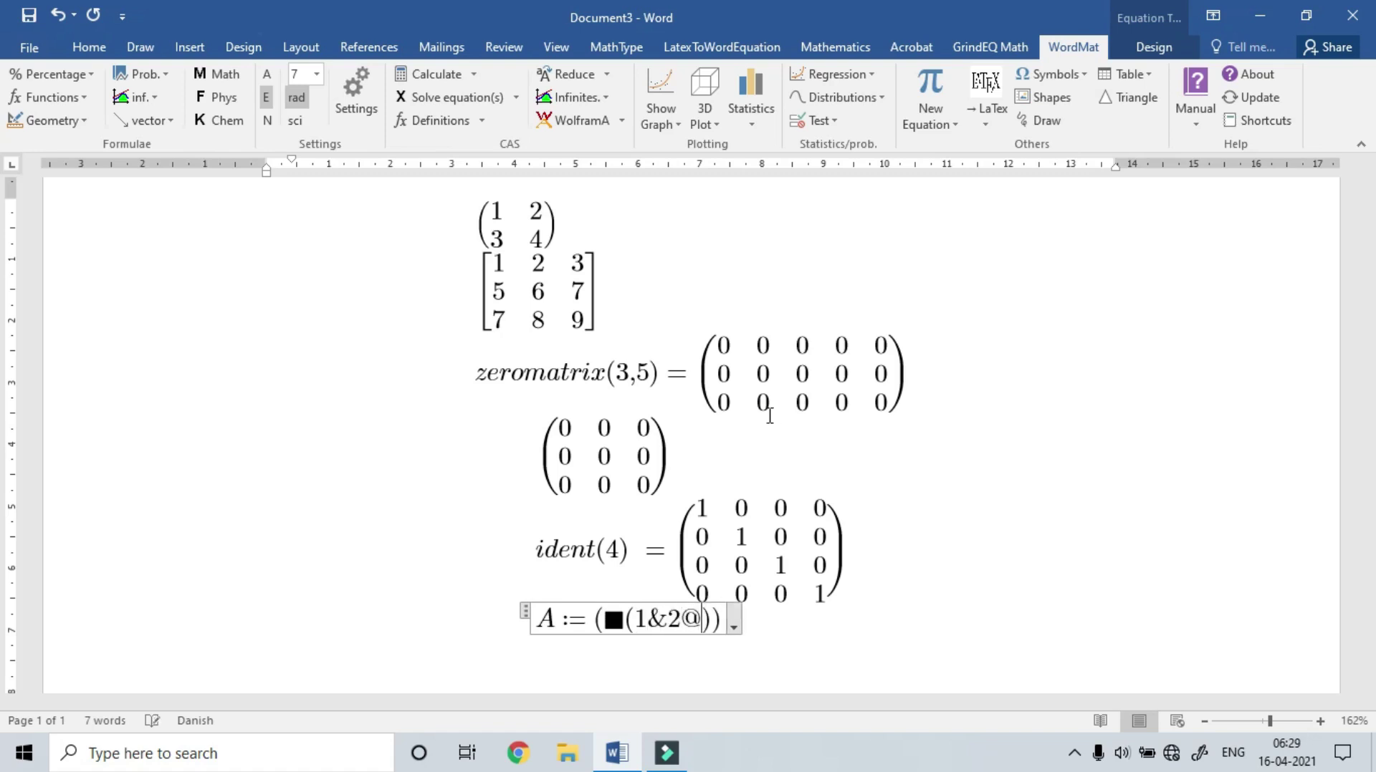
text(3&4)
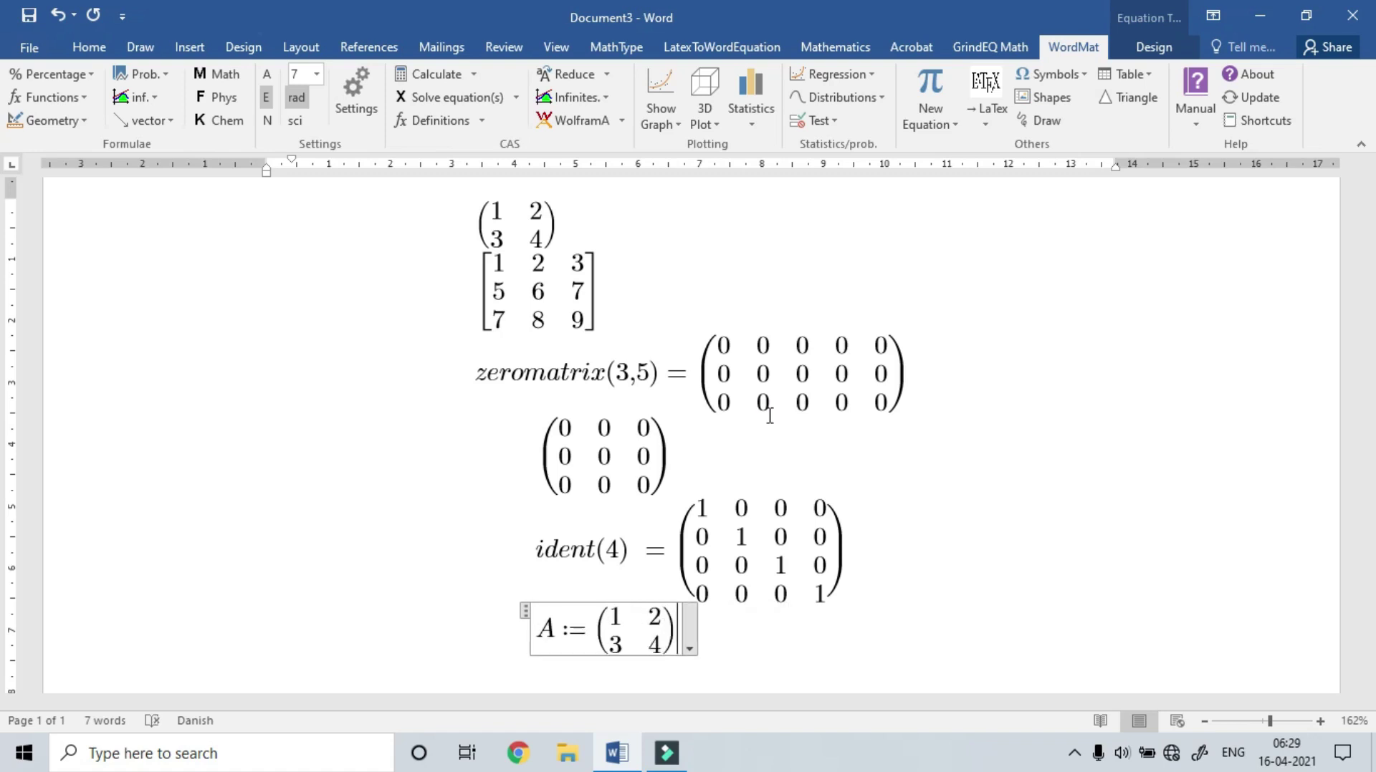
text( ,)
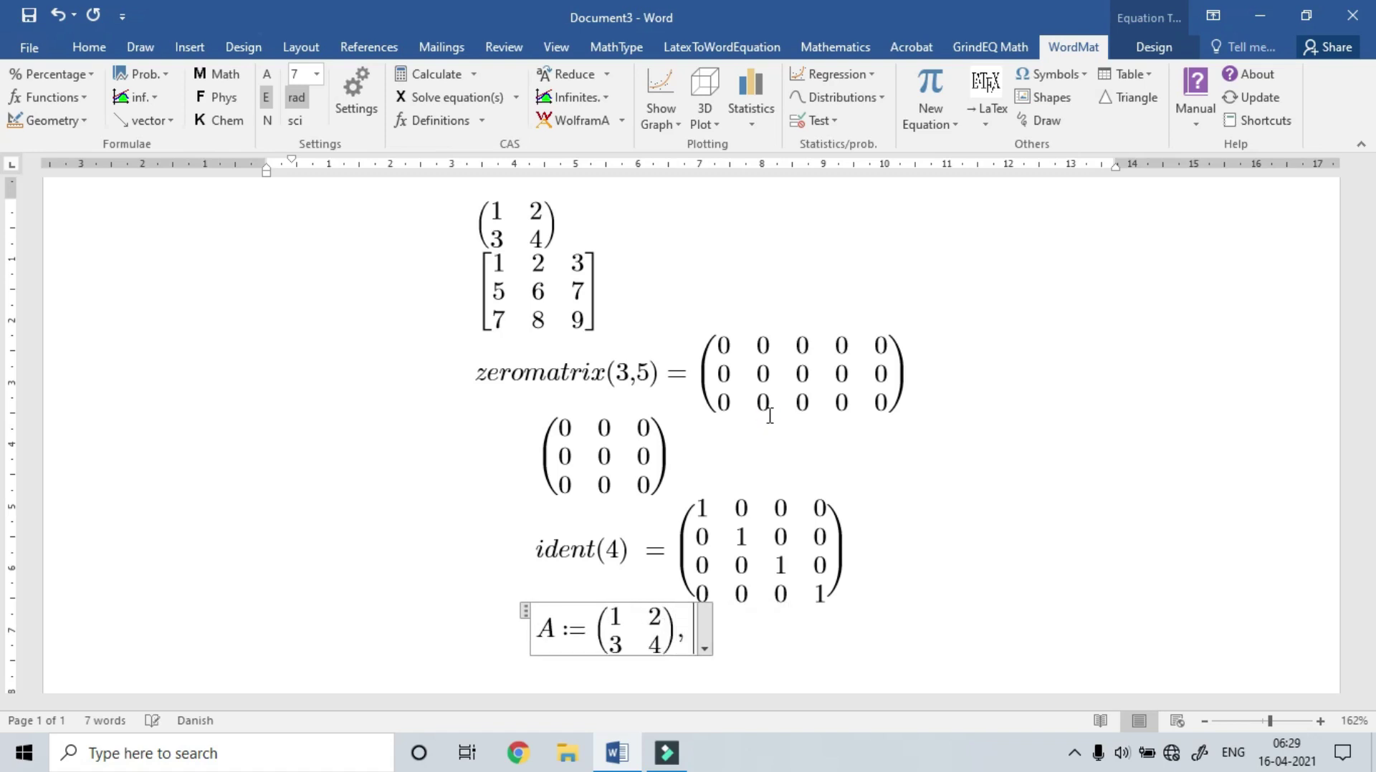
text(B;)
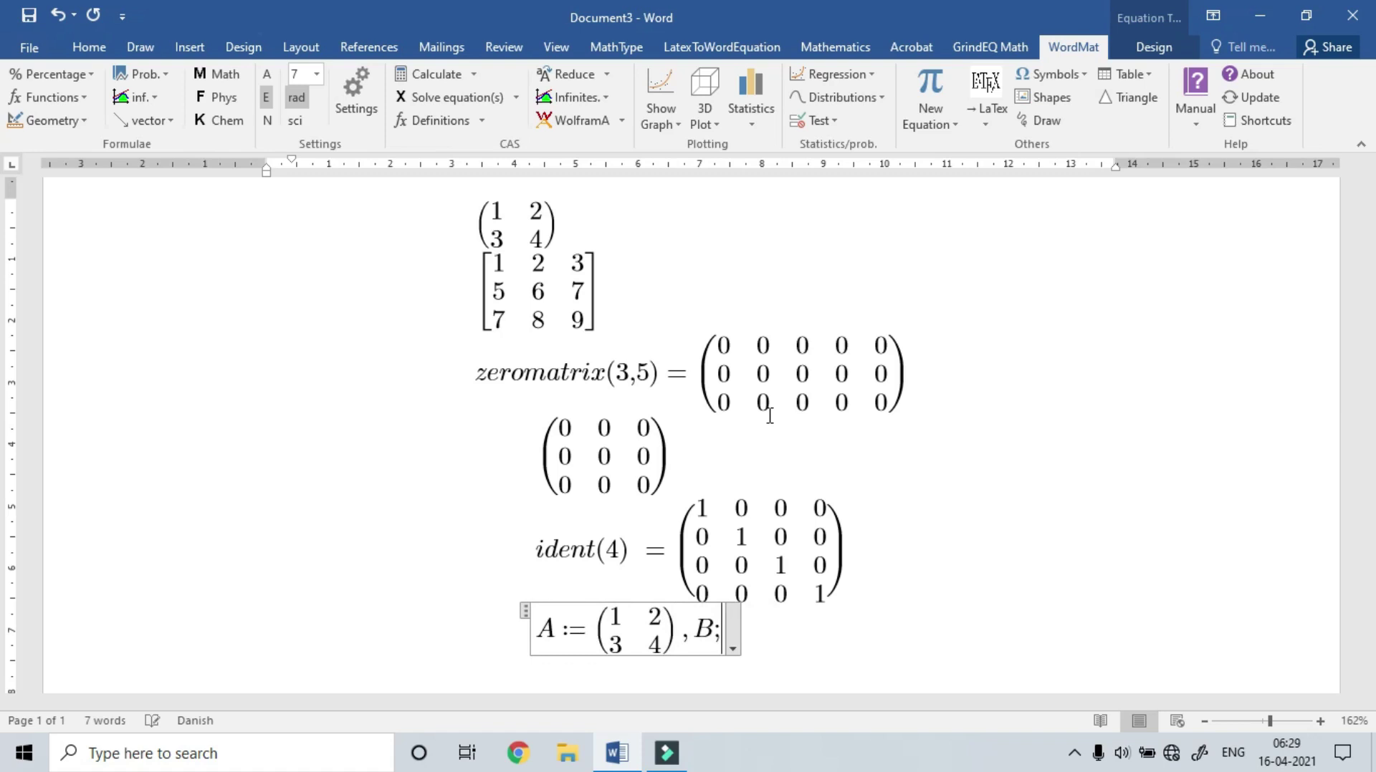
key(BackSpace)
- Define B := (4 5; 5 6) beside A, then start a new equation
text(:= )
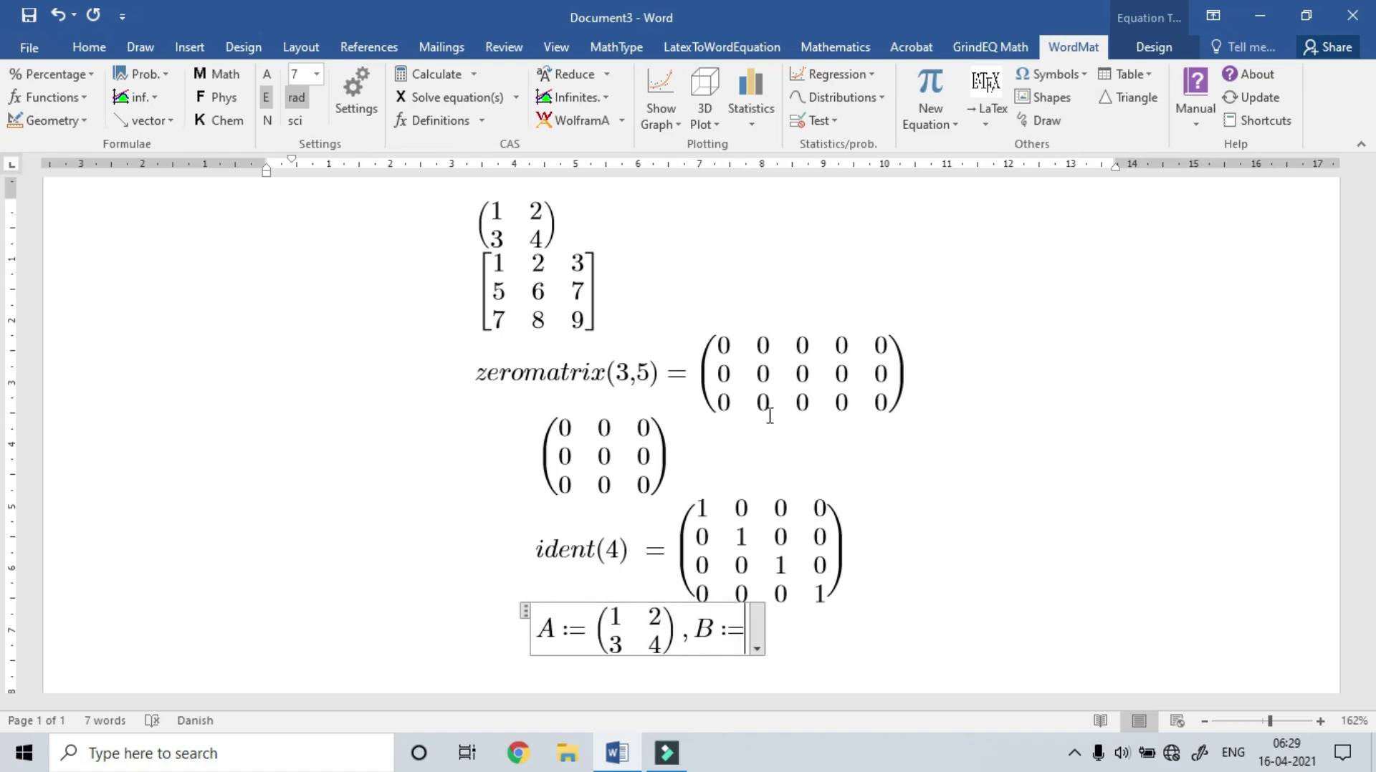
text(())
key(Left)
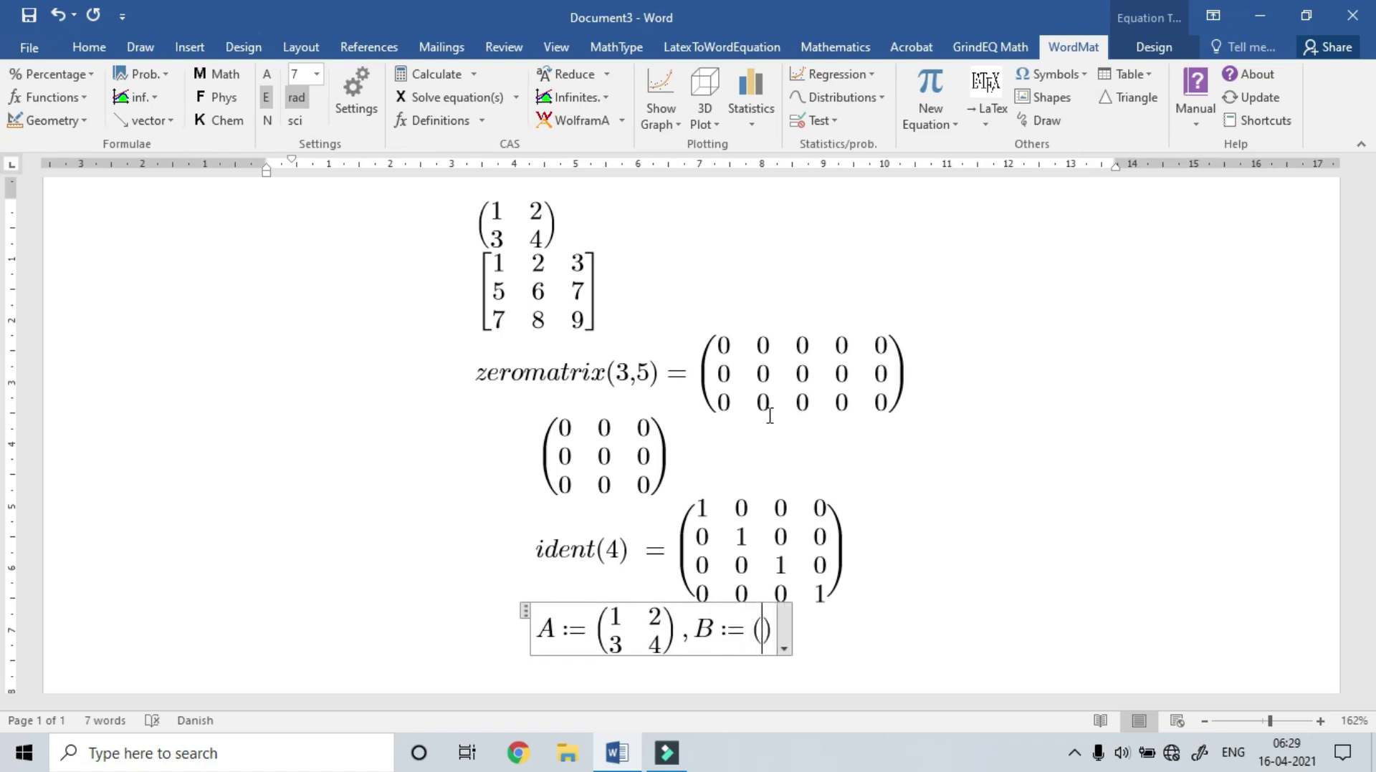
text(\matrix)
key(space)
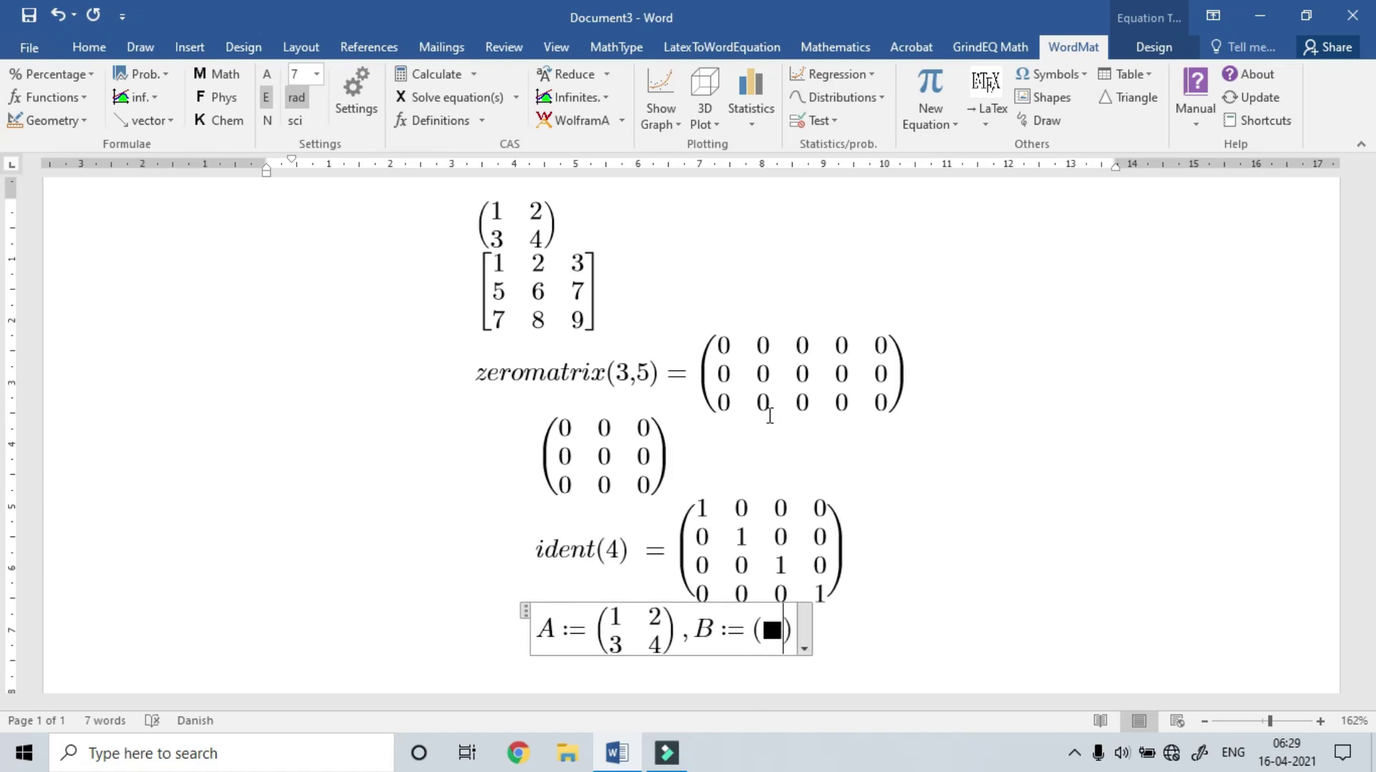
text(())
key(Left)
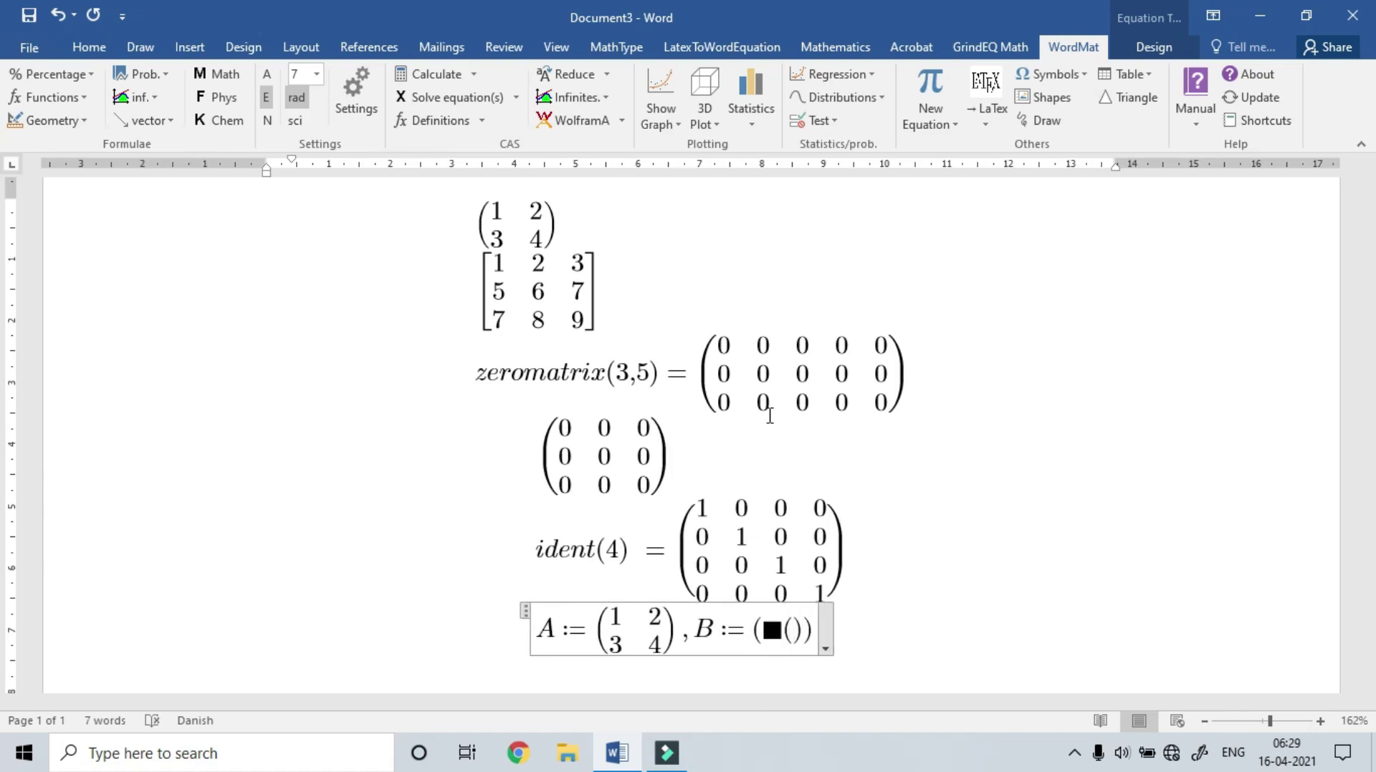
text(4&5)
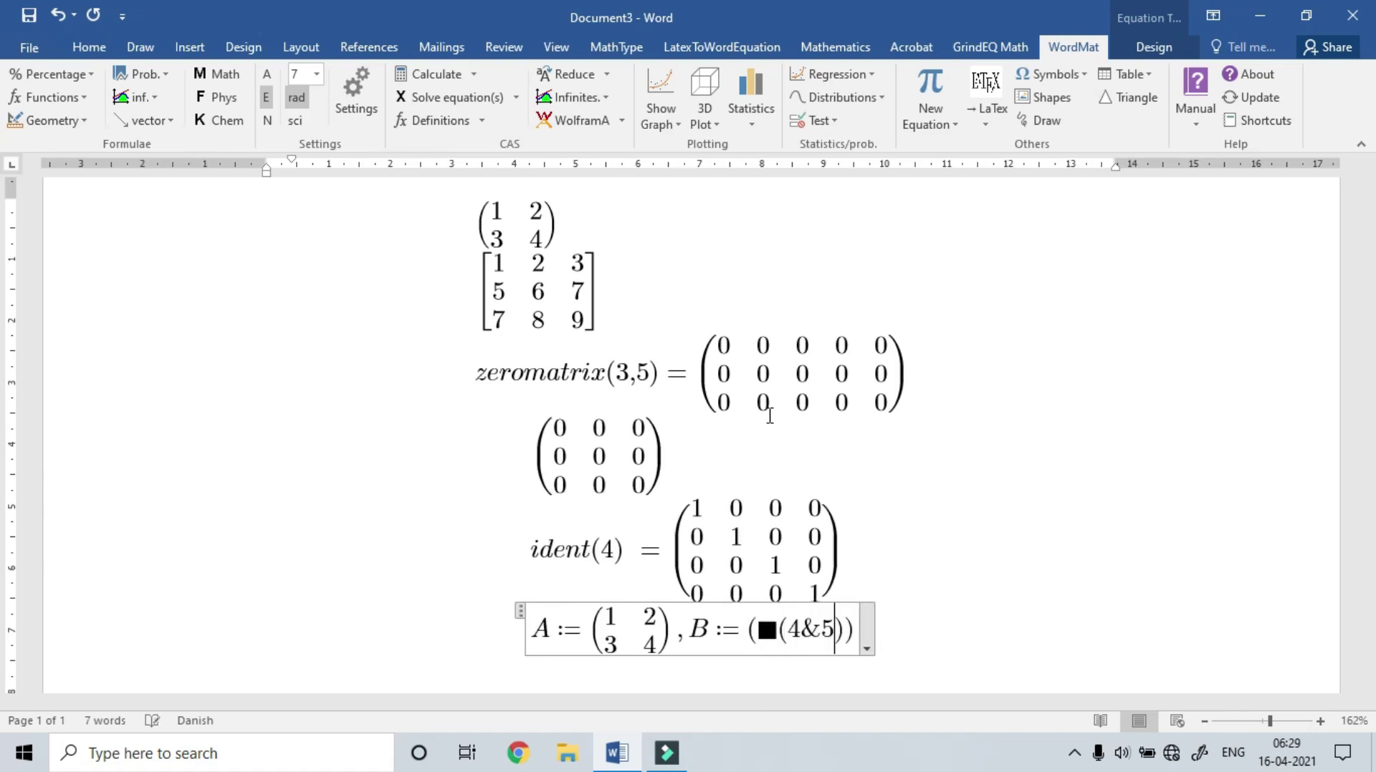
text(@)
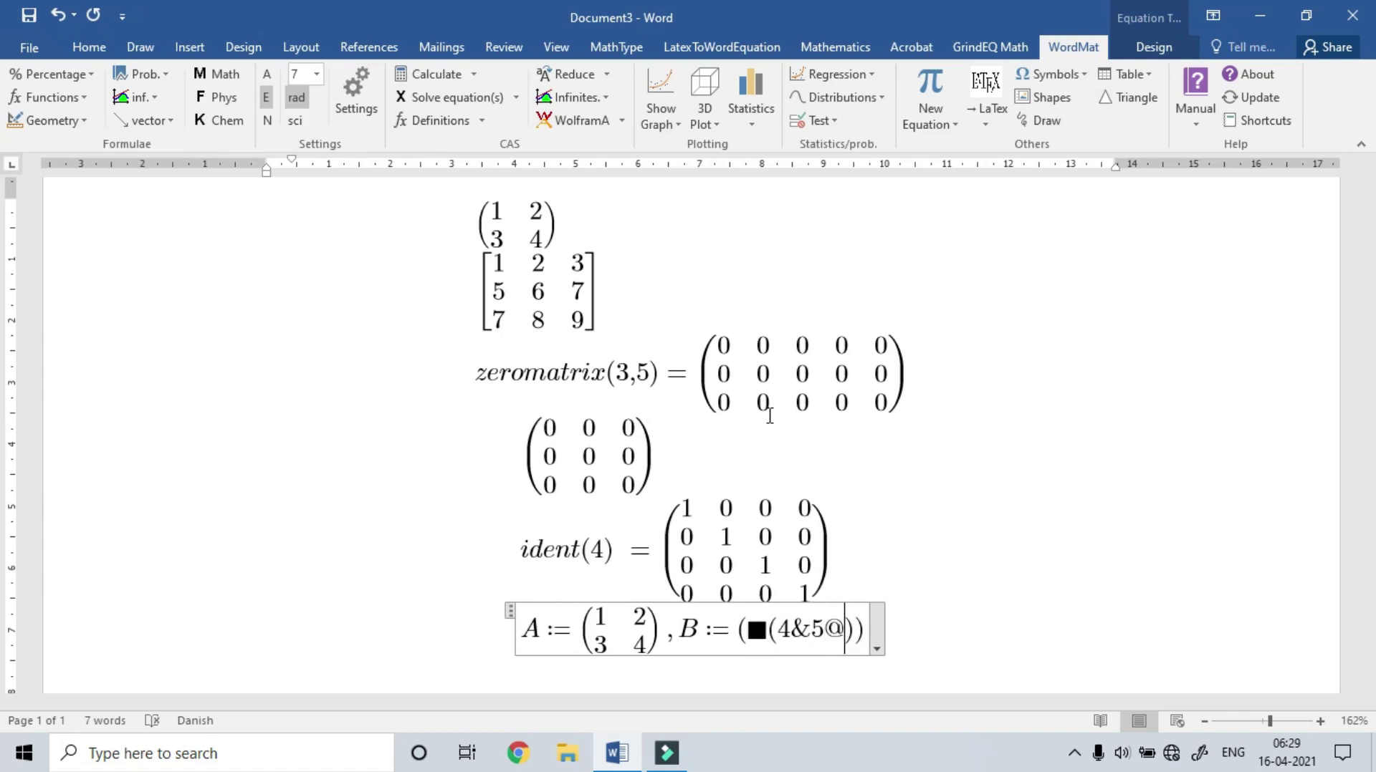
text(5)
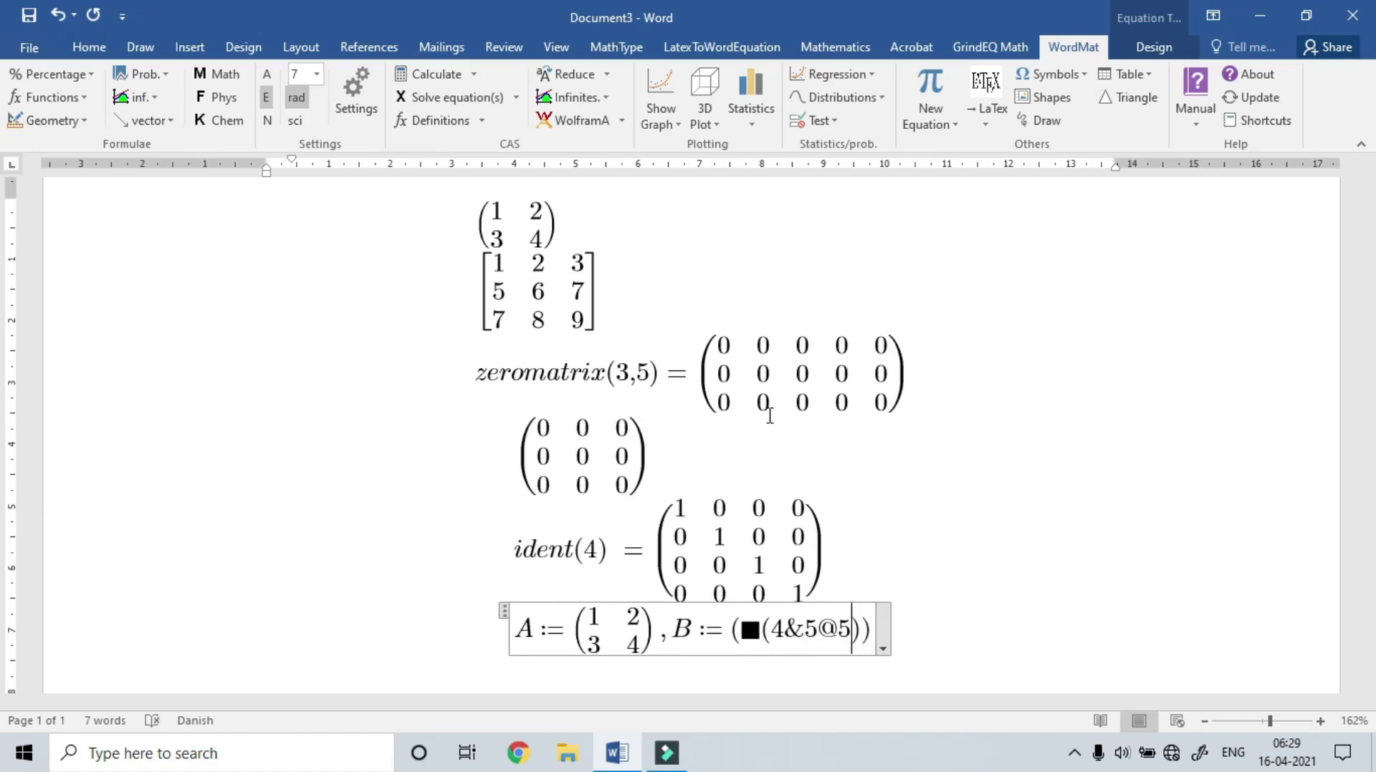
text(&6)
key(Right)
key(Right)
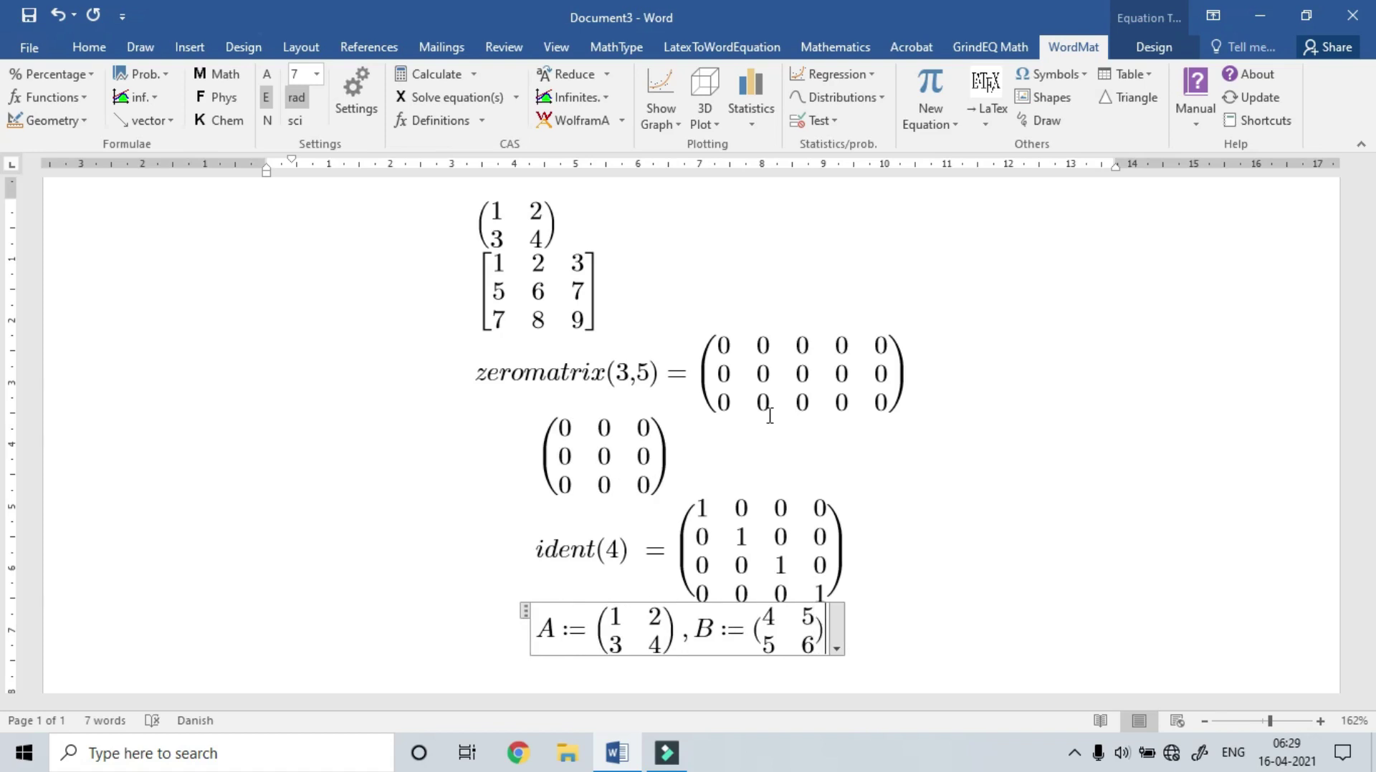
key(space)
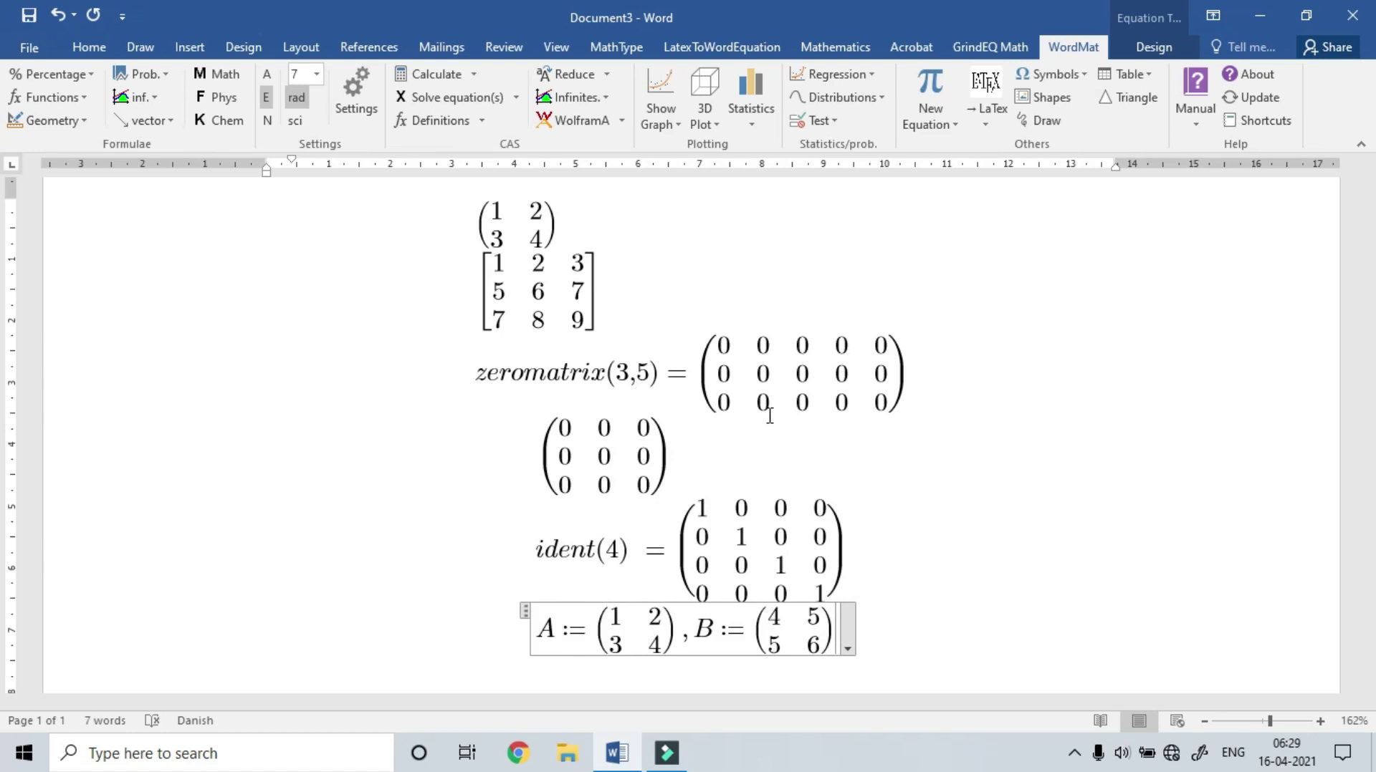
key(Return)
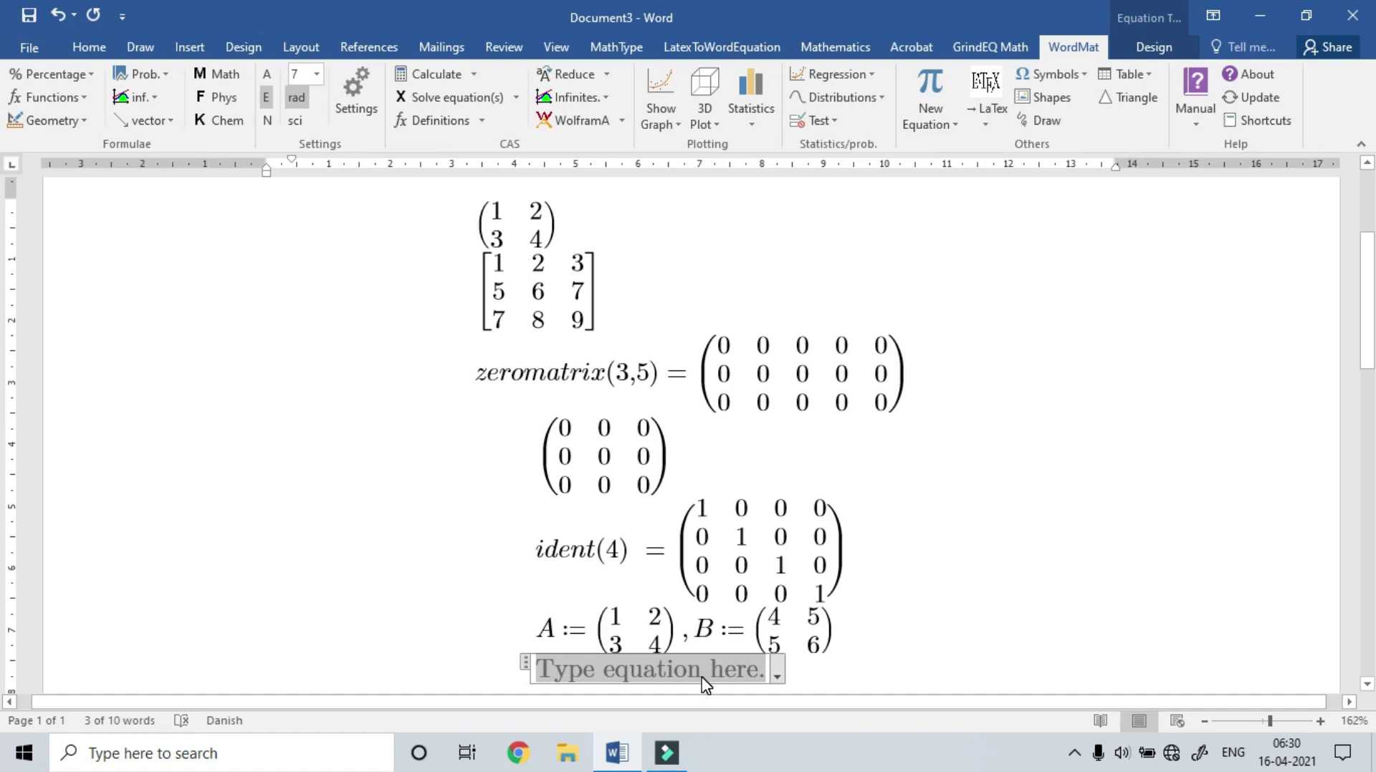
- Calculate A+B with Alt+B to get (5 7; 8 10), undoing a duplicate, then begin a new equation
text(A+B)
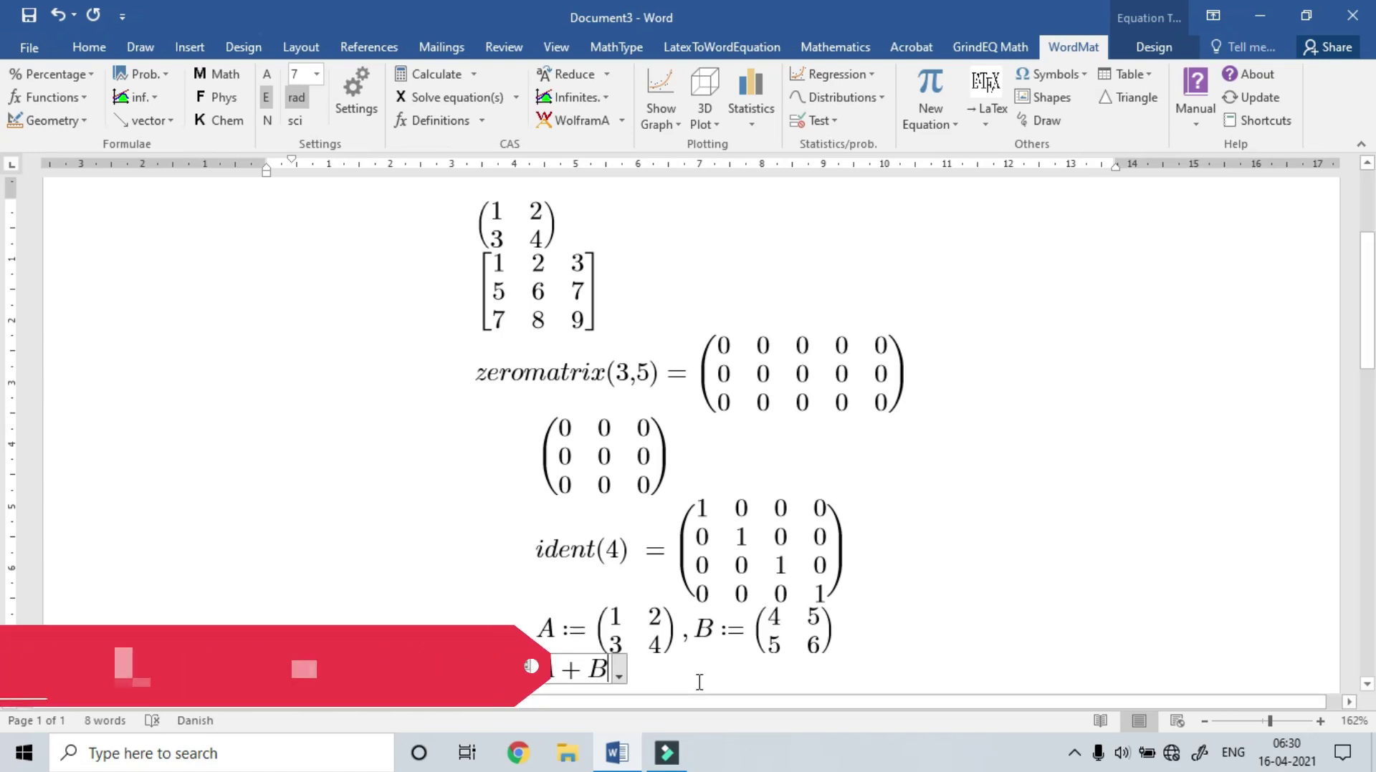
scroll(704, 674, down, 2)
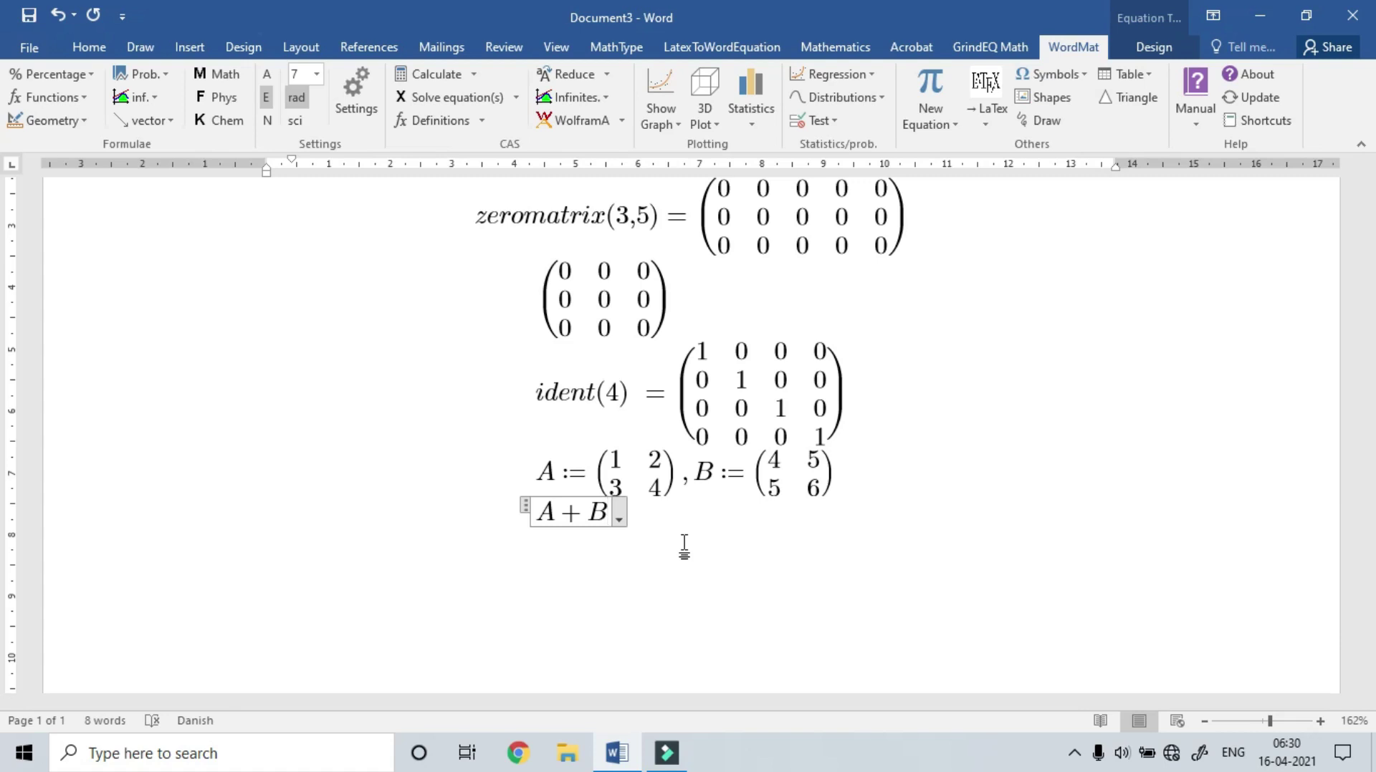
key(shift+Home)
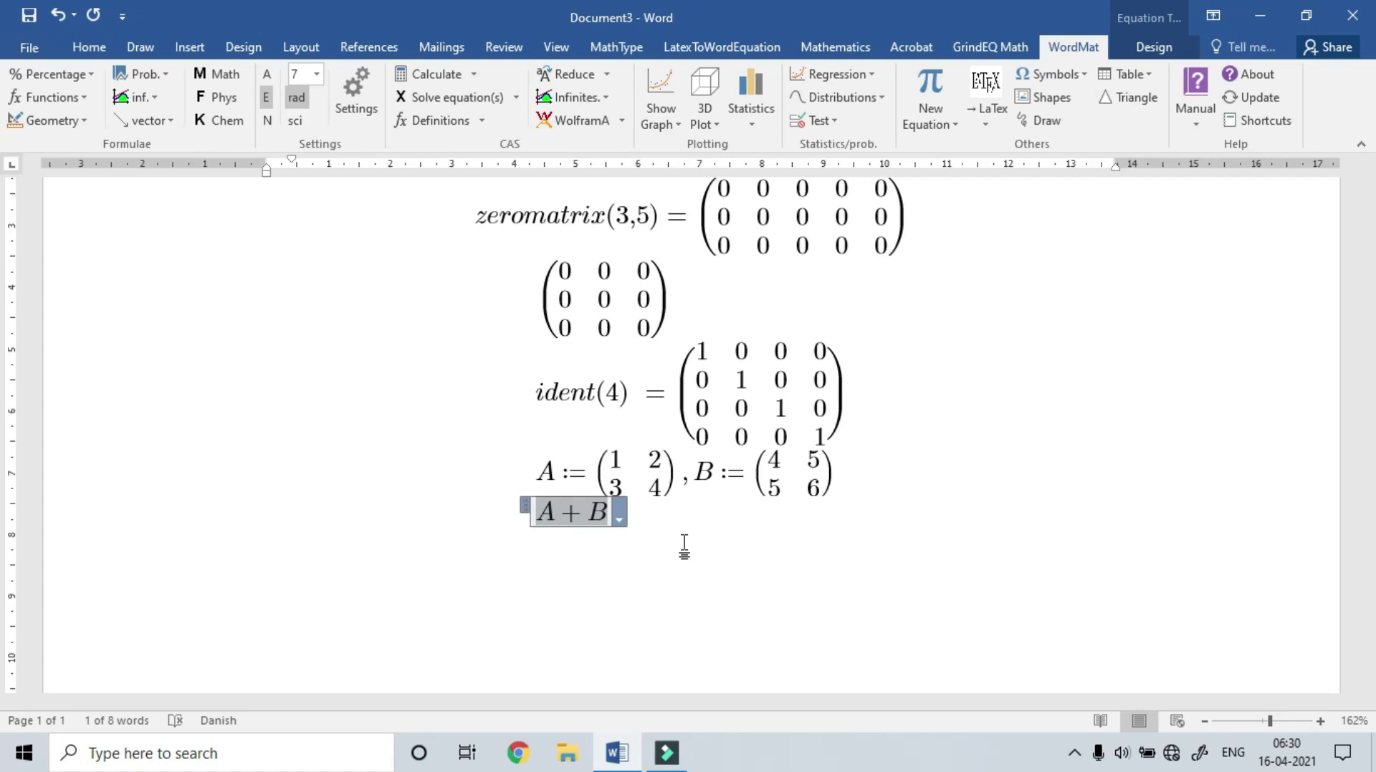
key(alt+b)
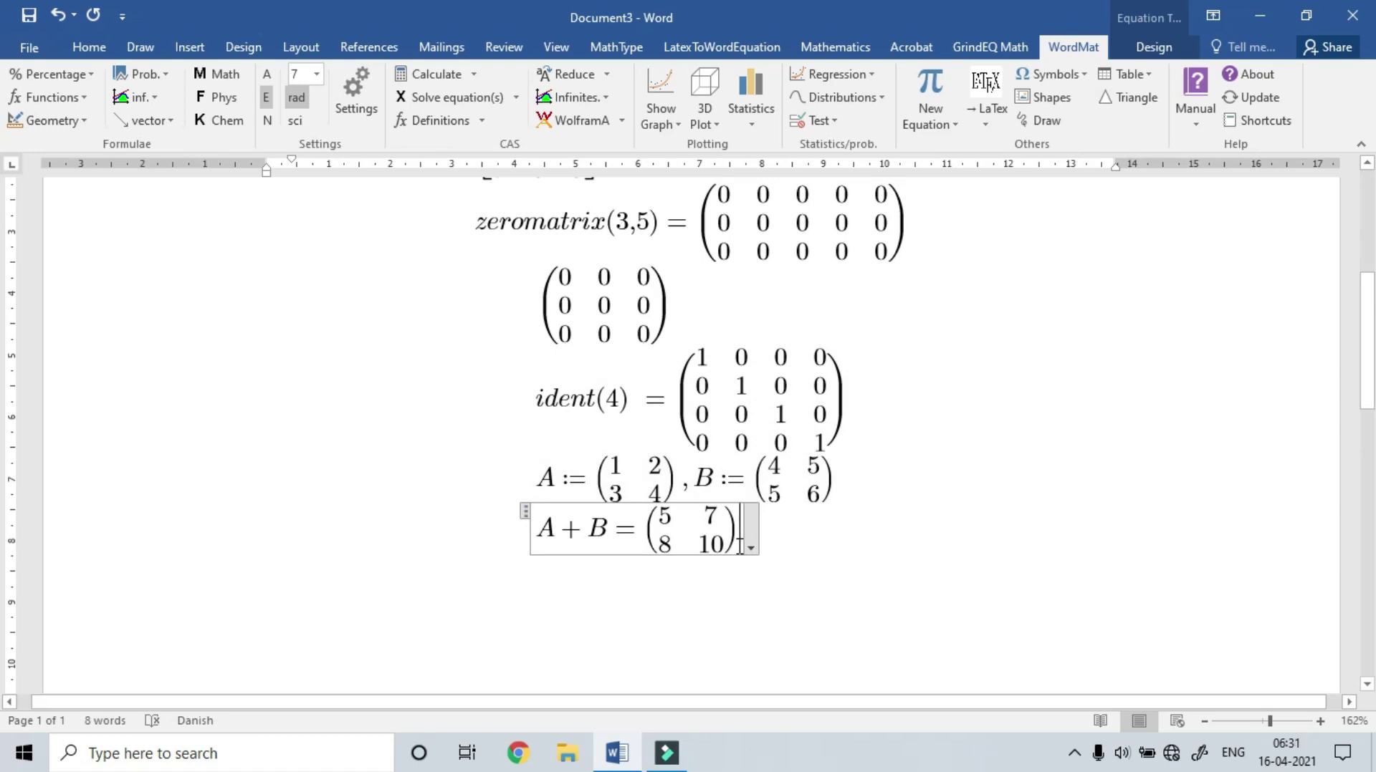
key(alt+b)
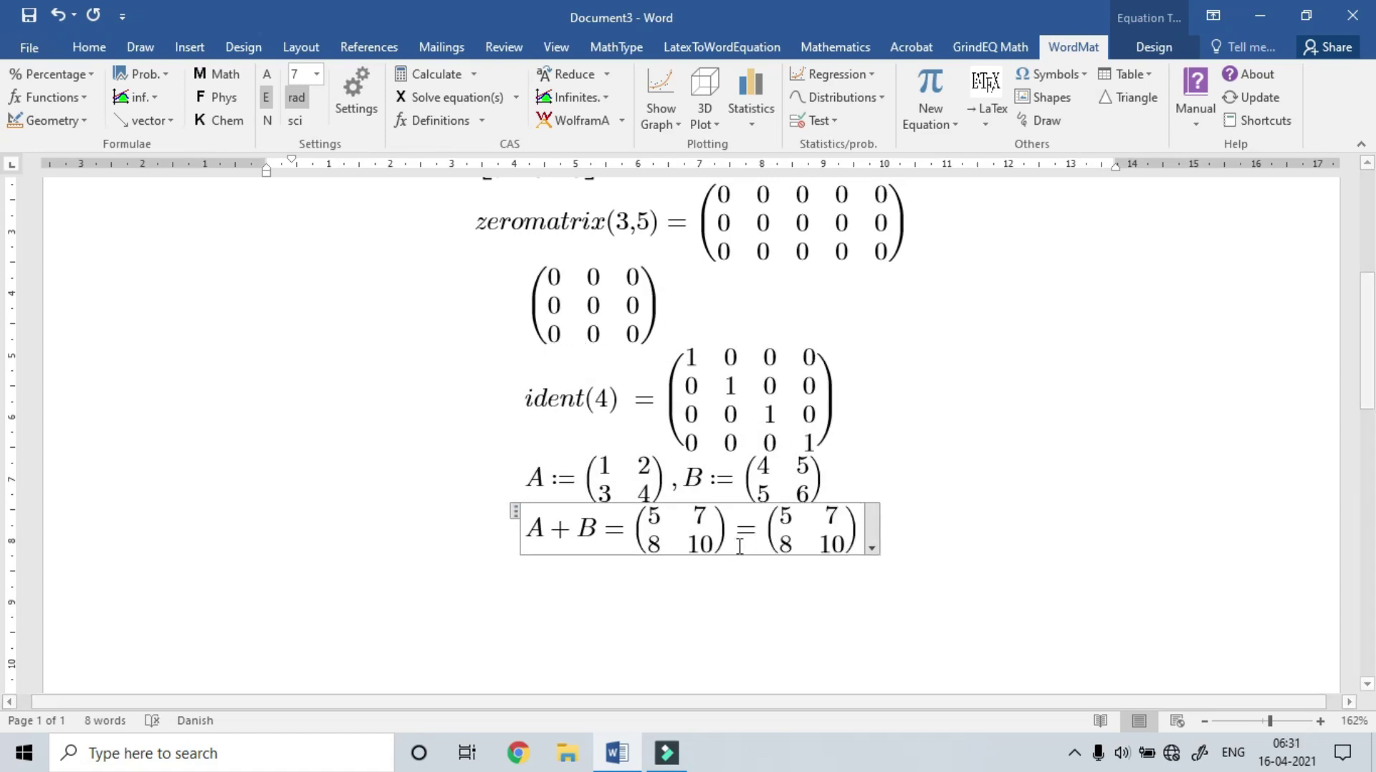
key(ctrl+z)
key(ctrl+z)
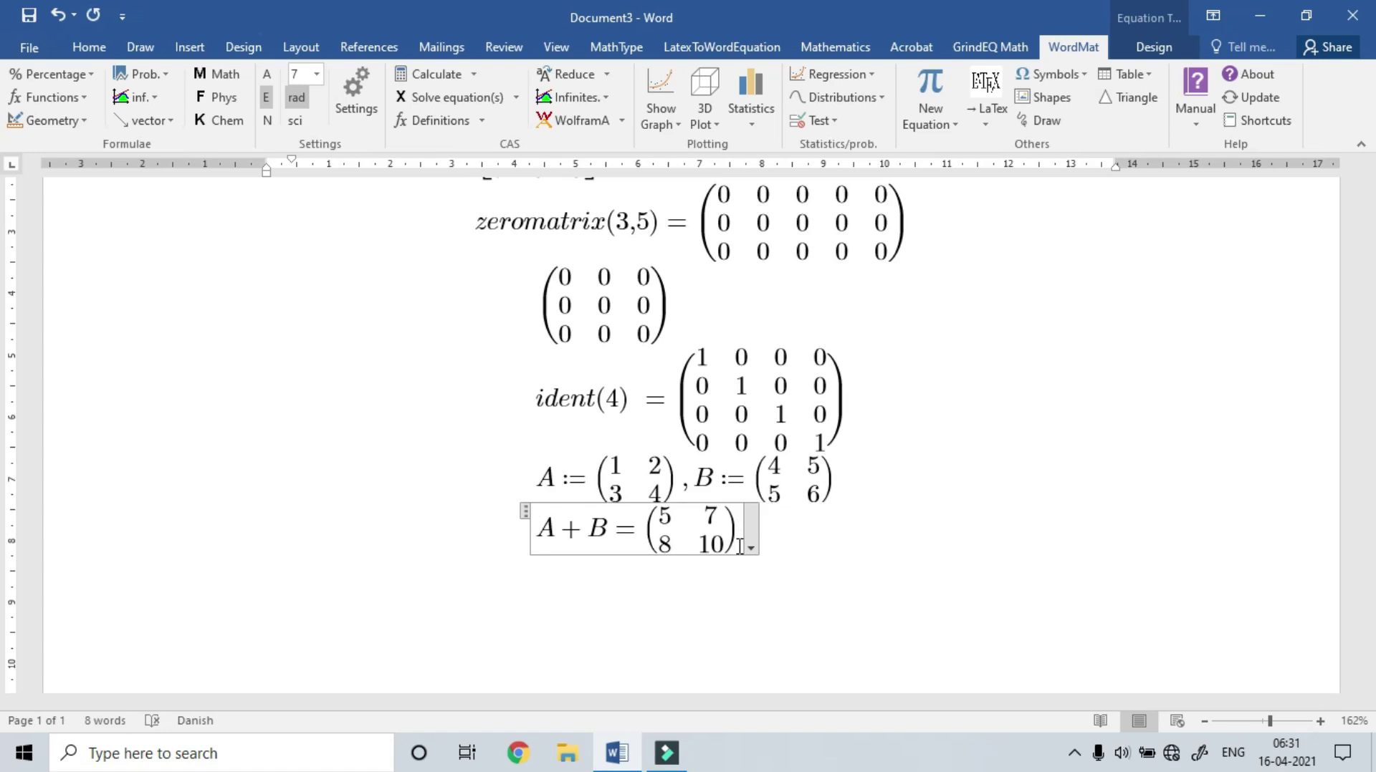
key(Return)
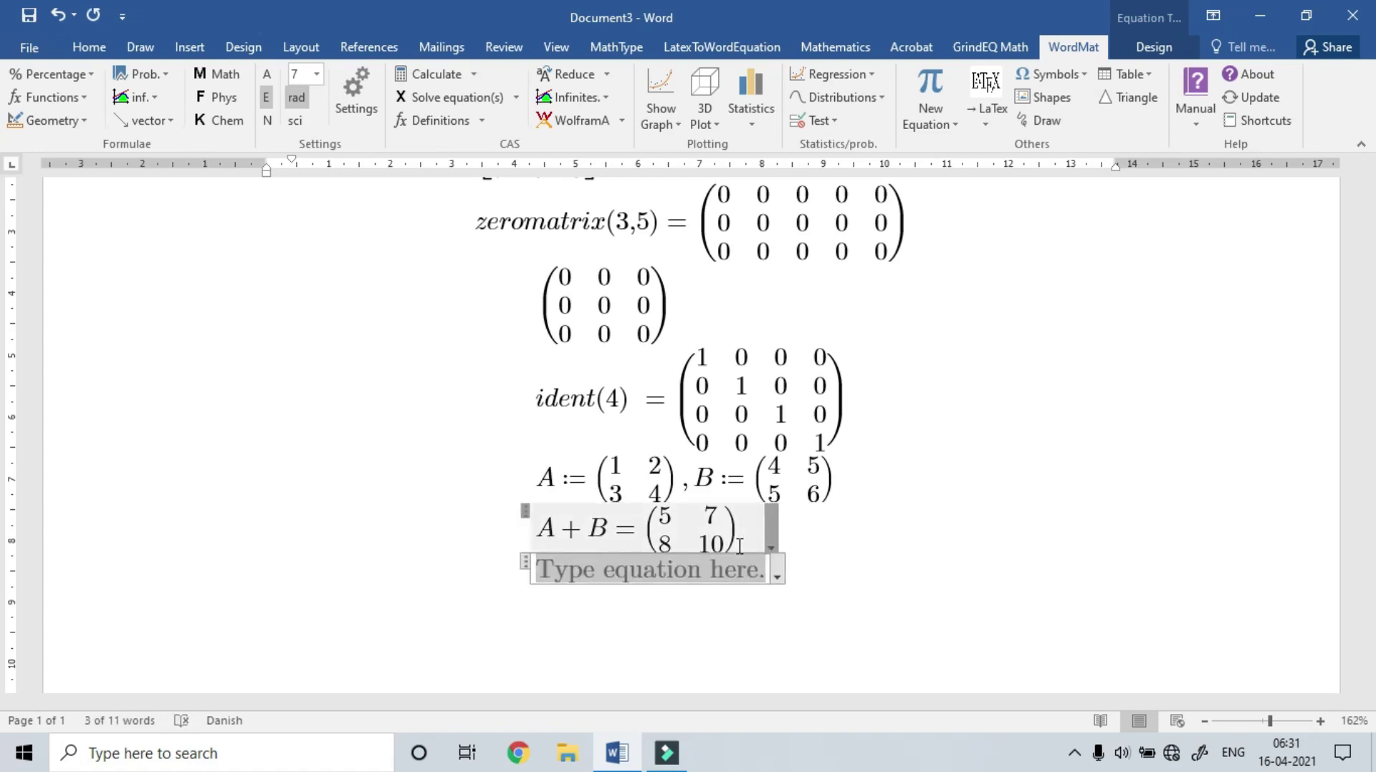
- Calculate the product A·B with WordMat, giving (14 17; 32 39)
text(A)
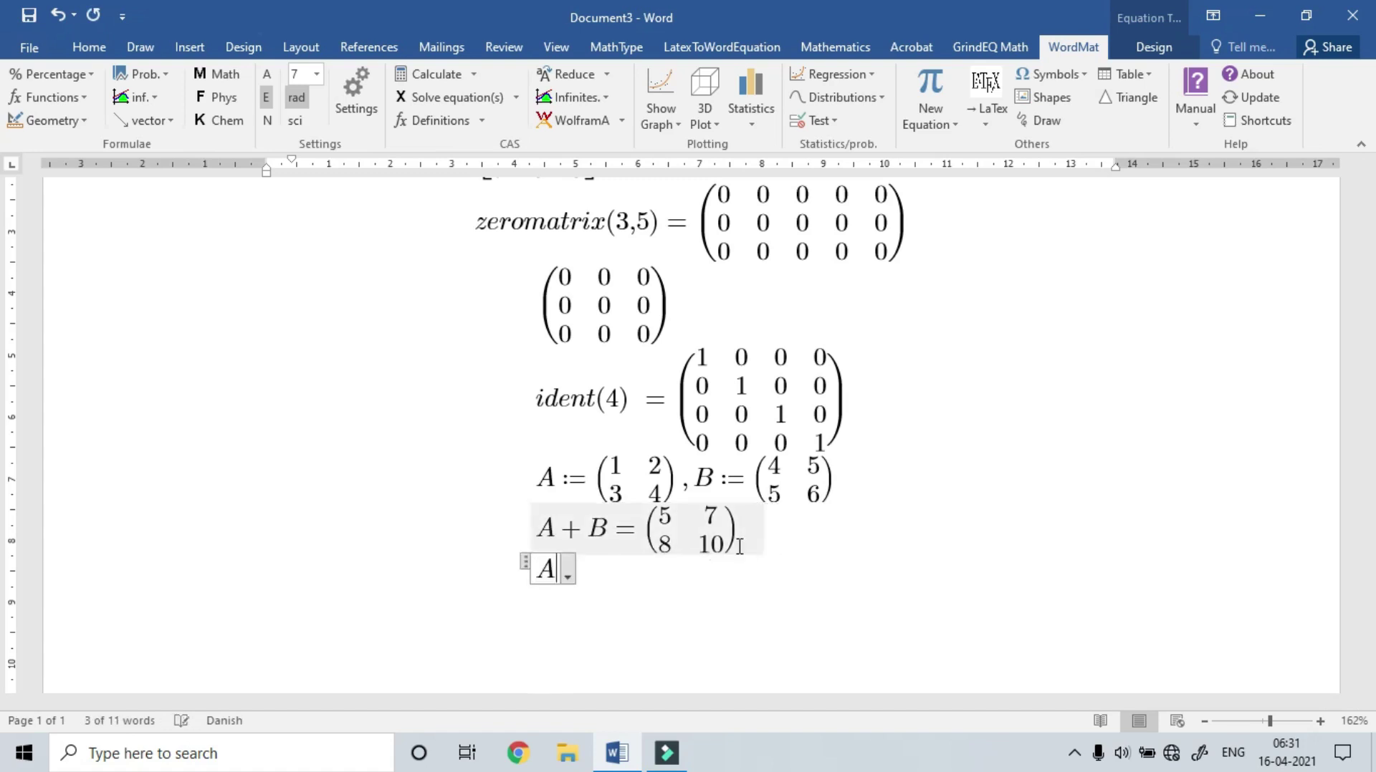
text(*B)
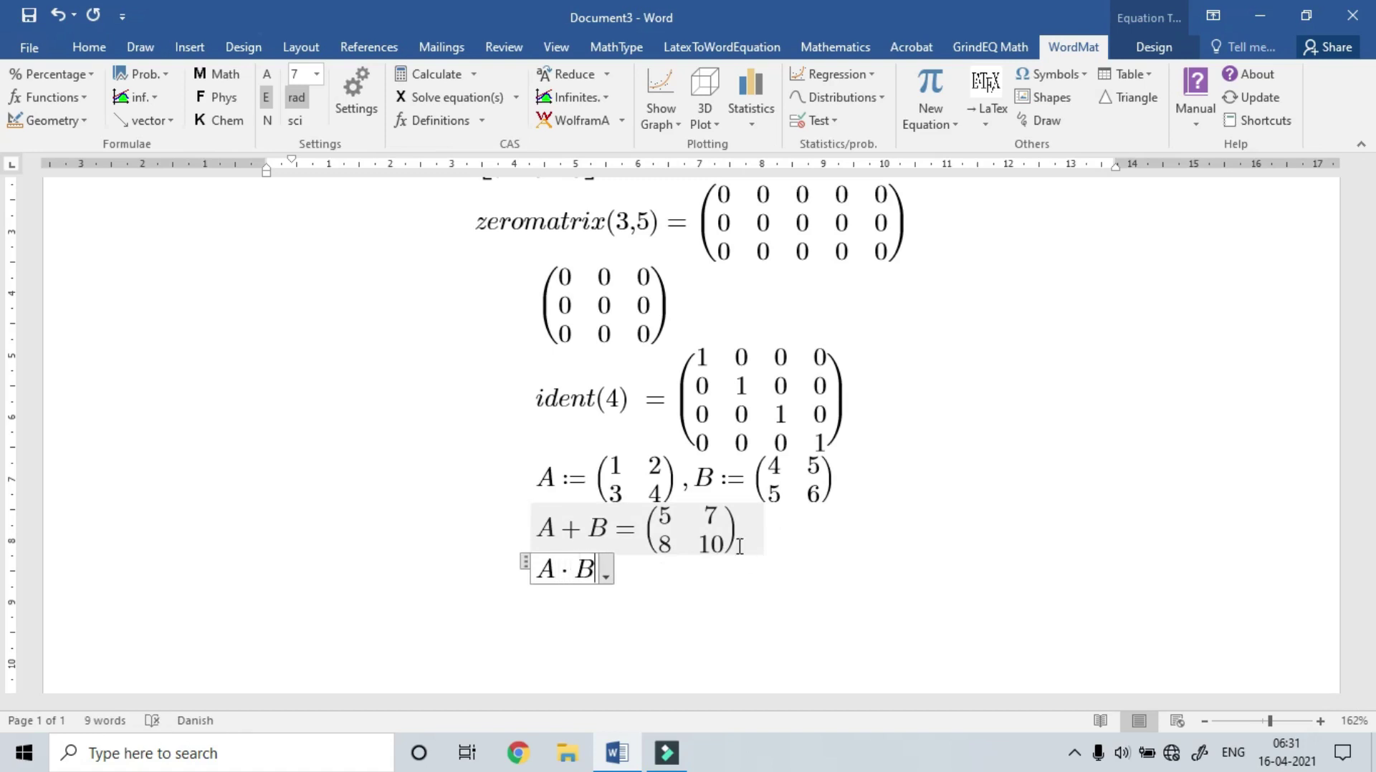
key(shift+Home)
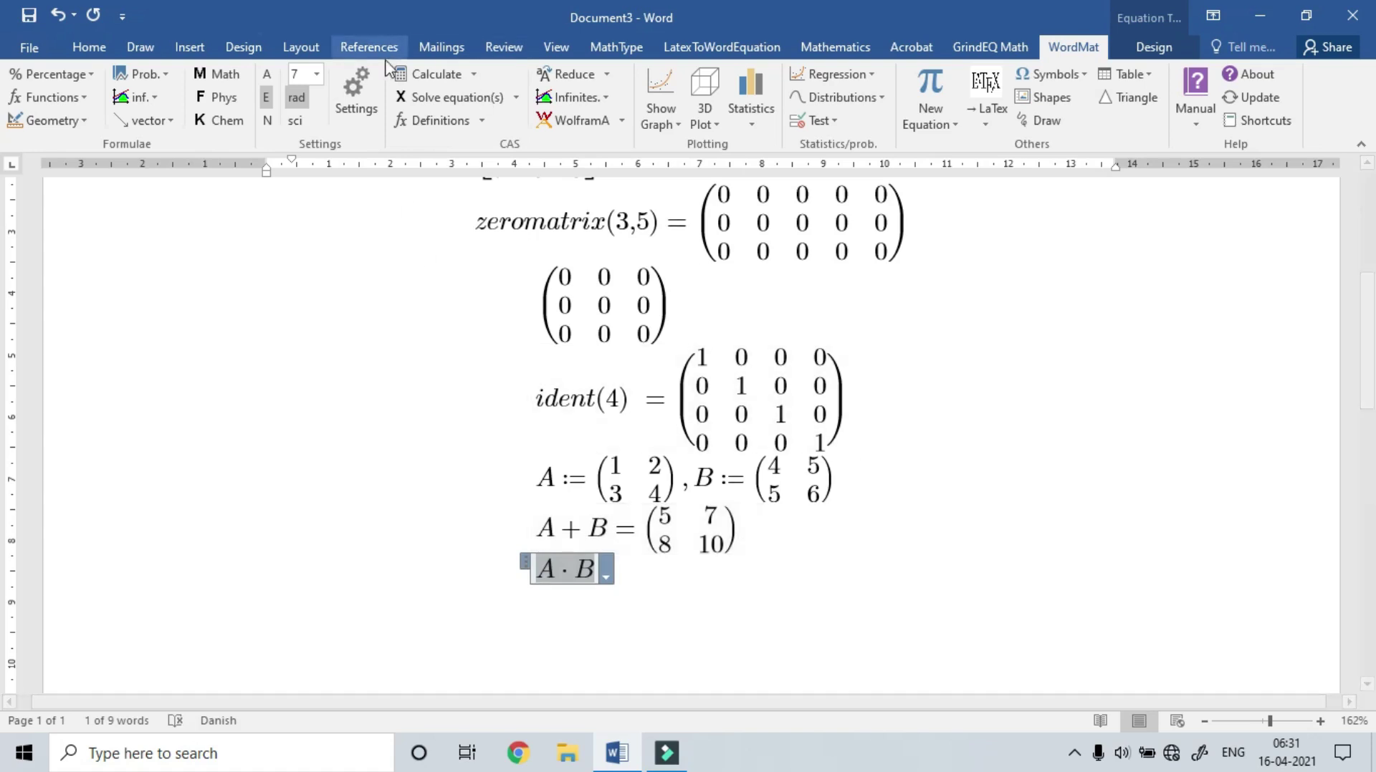
click(443, 77)
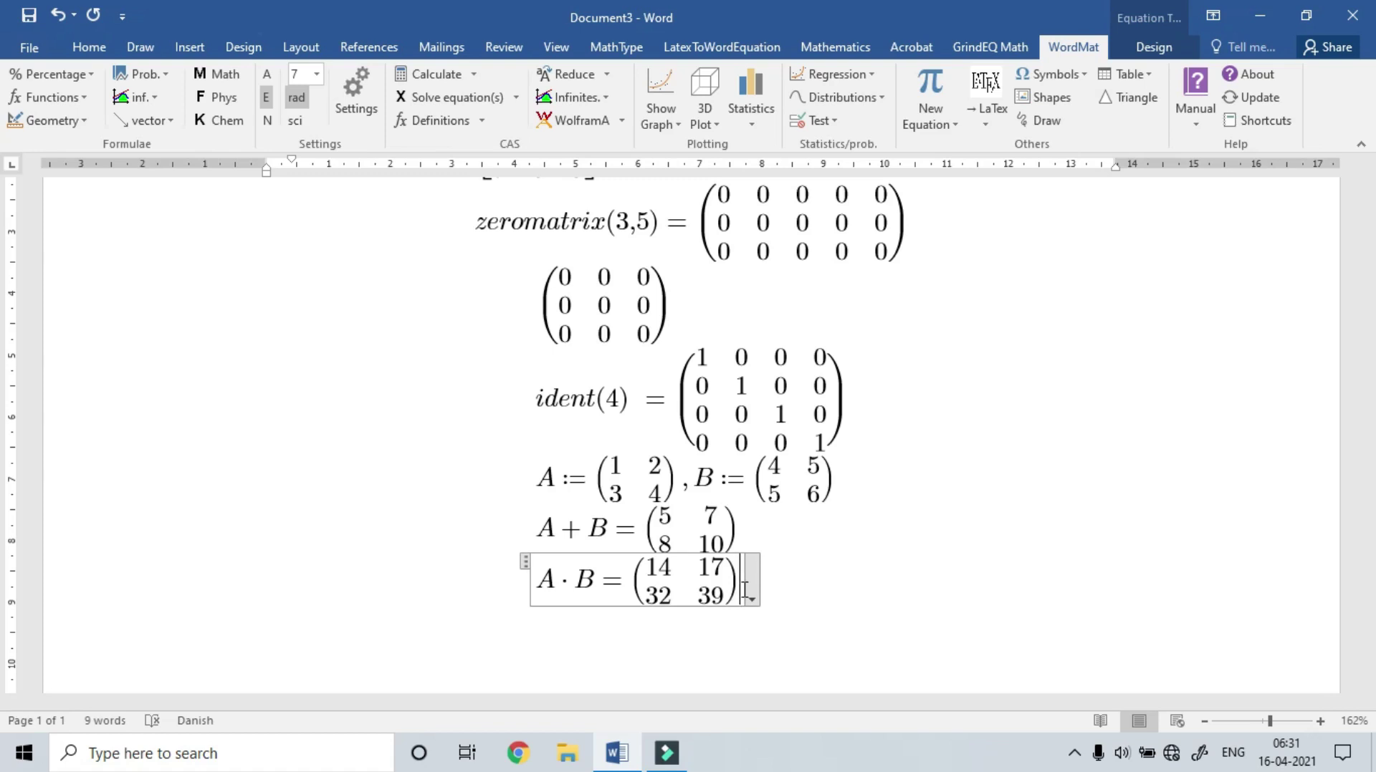
- In a new equation, calculate 2A+5B = (22 29; 31 38) and start another equation below
key(Return)
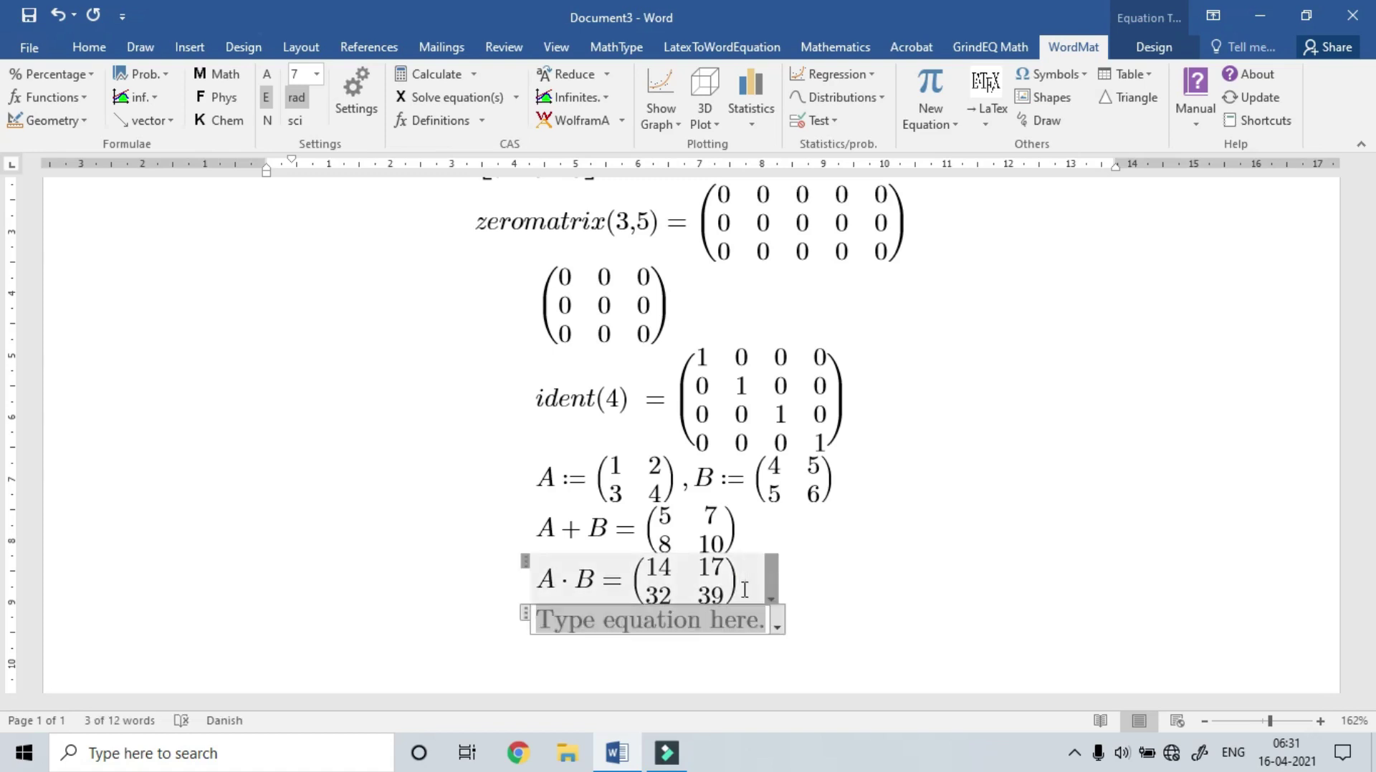
text(2A)
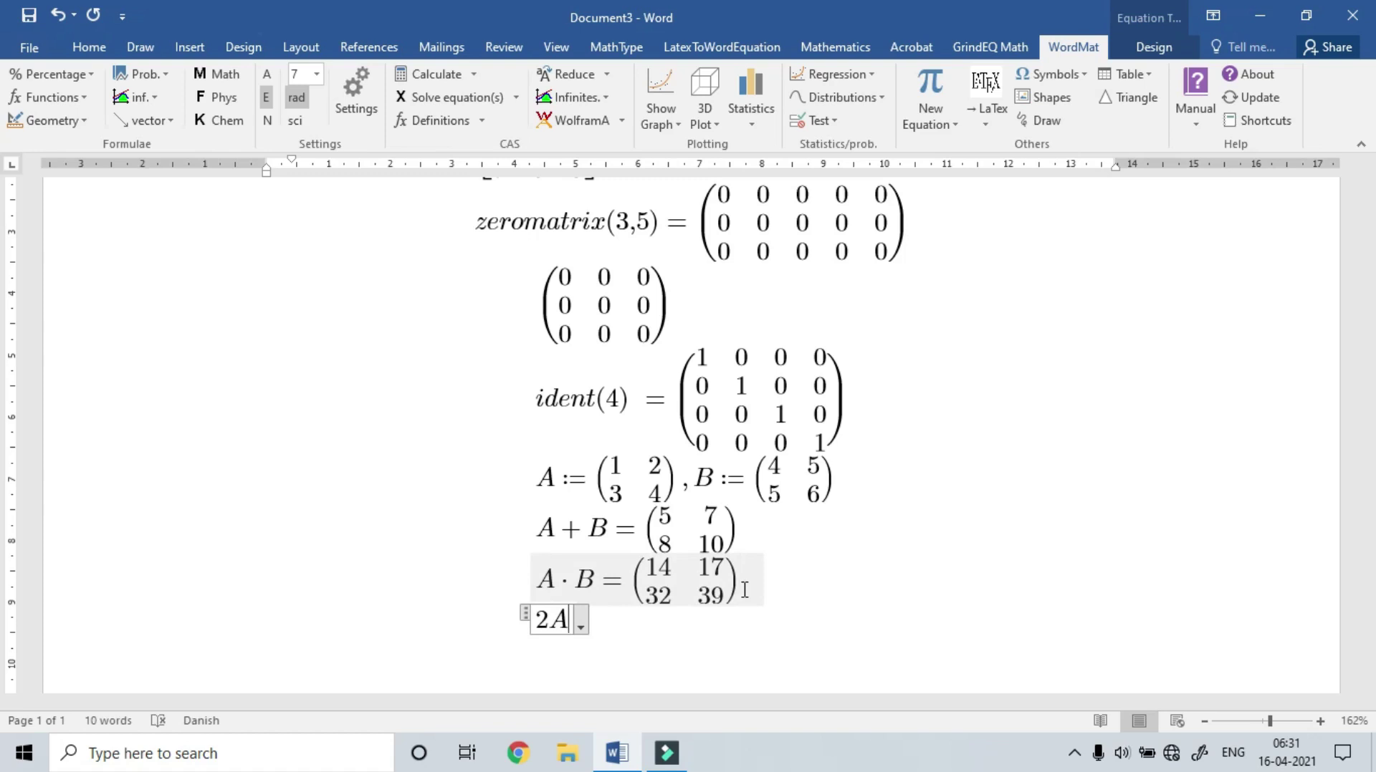
text(+5B)
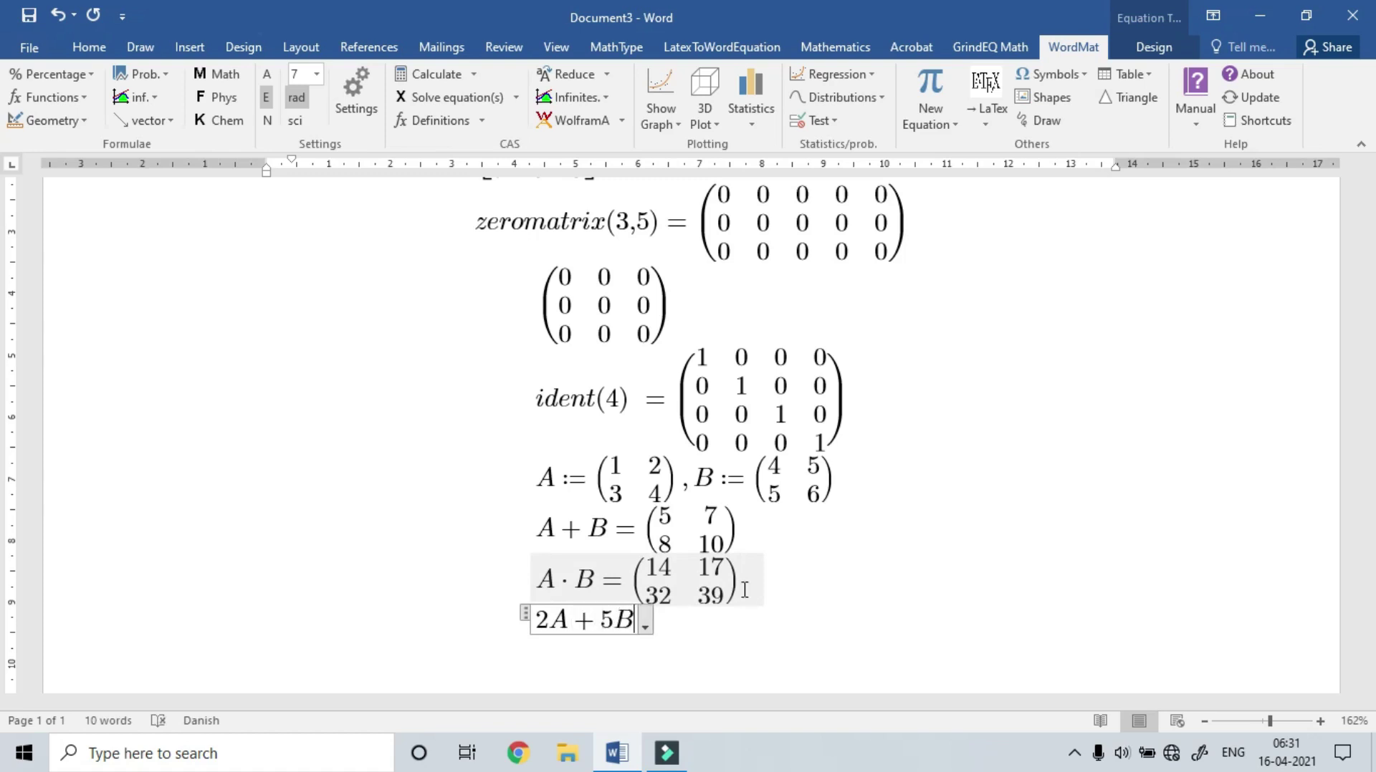
key(alt+b)
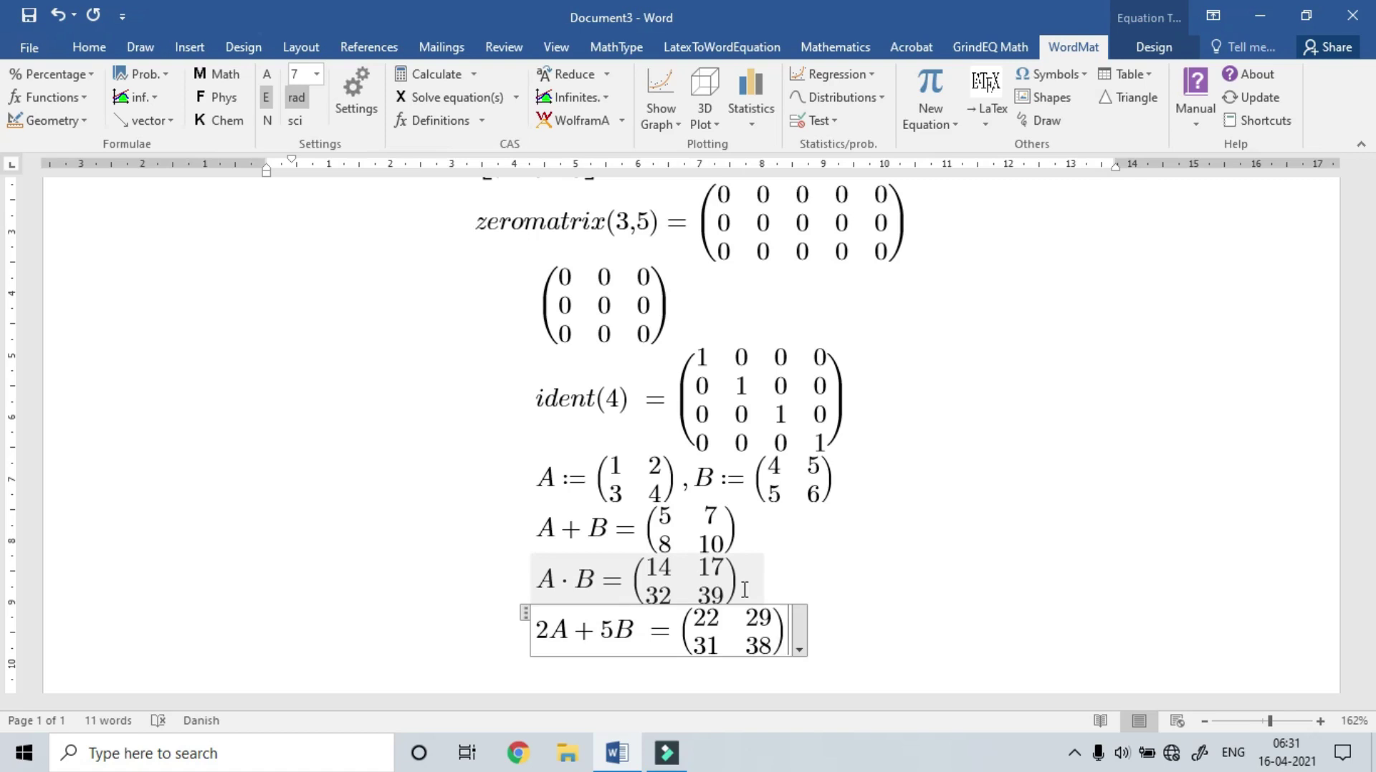
key(alt+m)
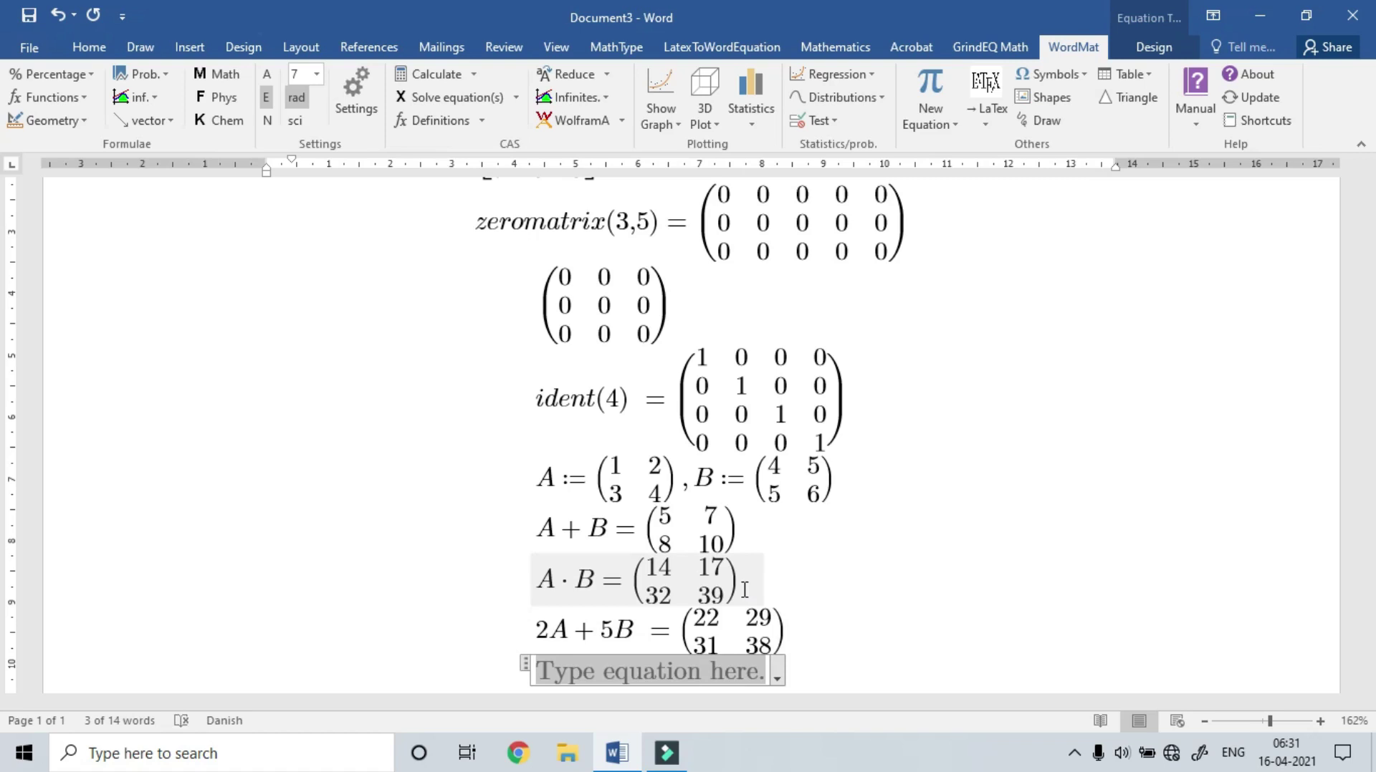
- Calculate det(A) = −2, undoing the duplicated result
text(det(A))
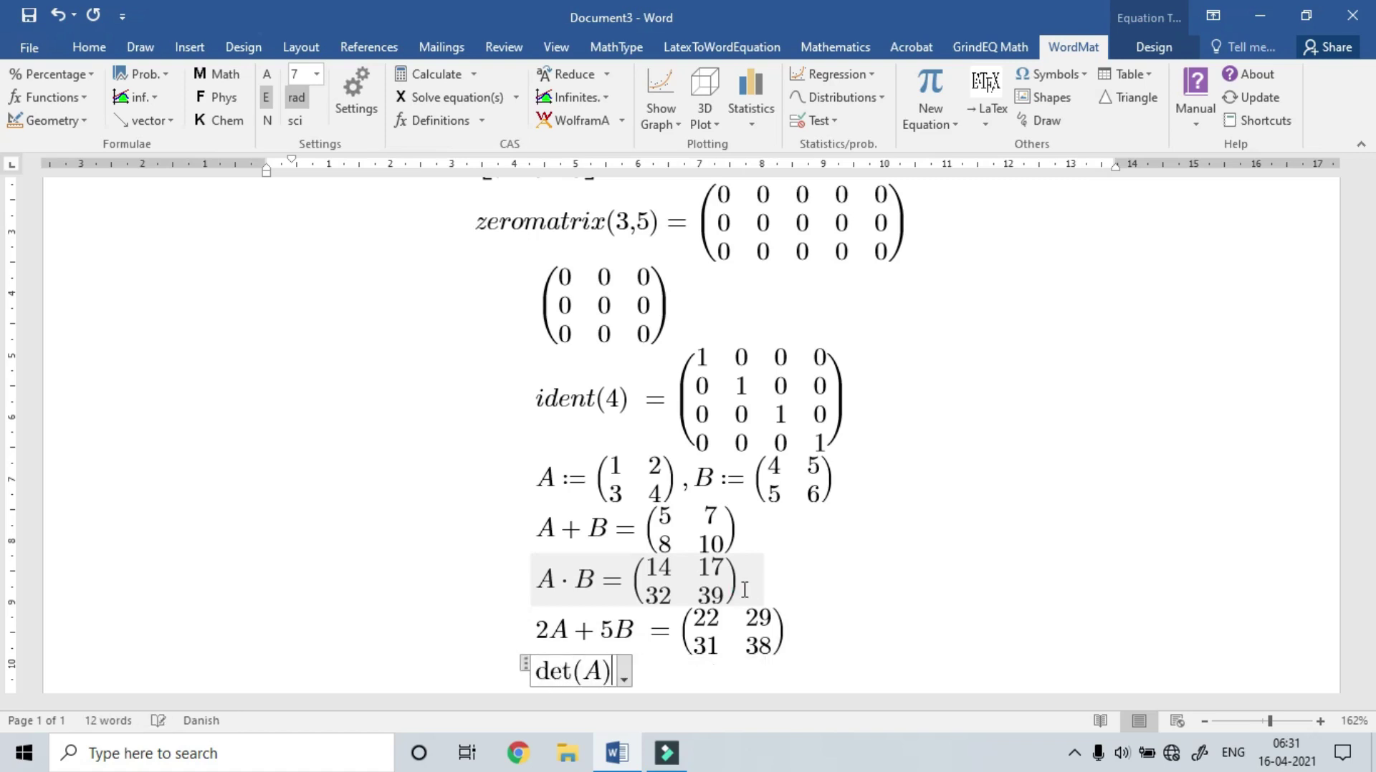
key(alt+b)
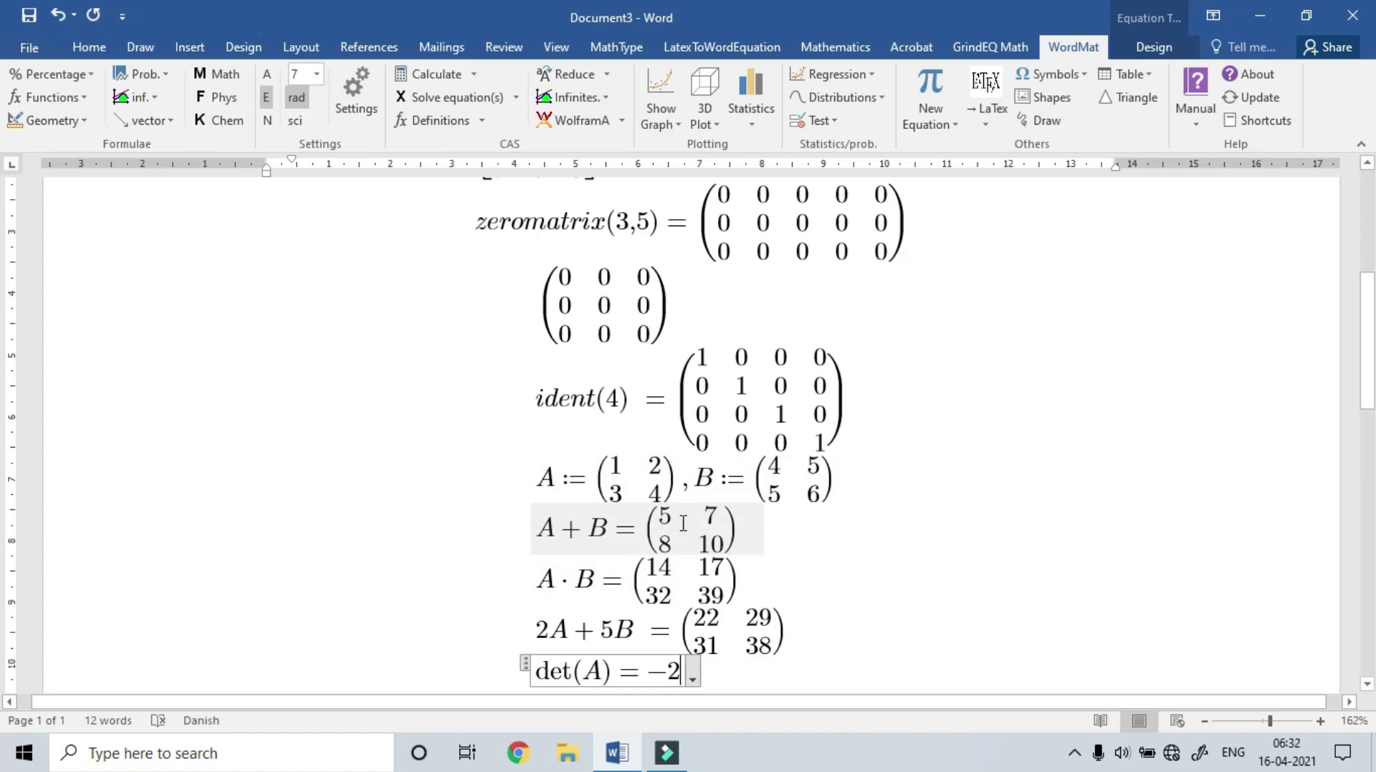
key(alt+b)
key(ctrl+z)
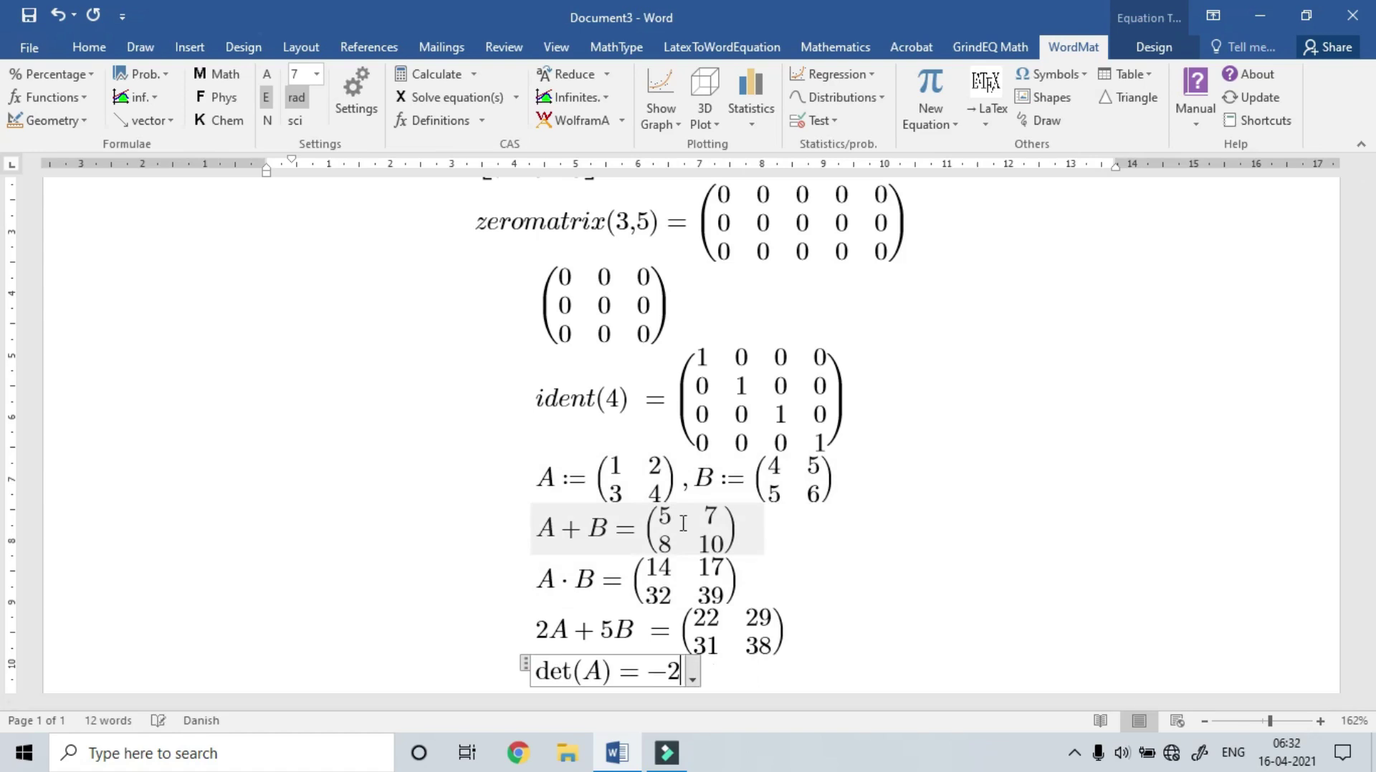
- In a new equation, calculate det(B) = −1 and start another equation below
key(alt+m)
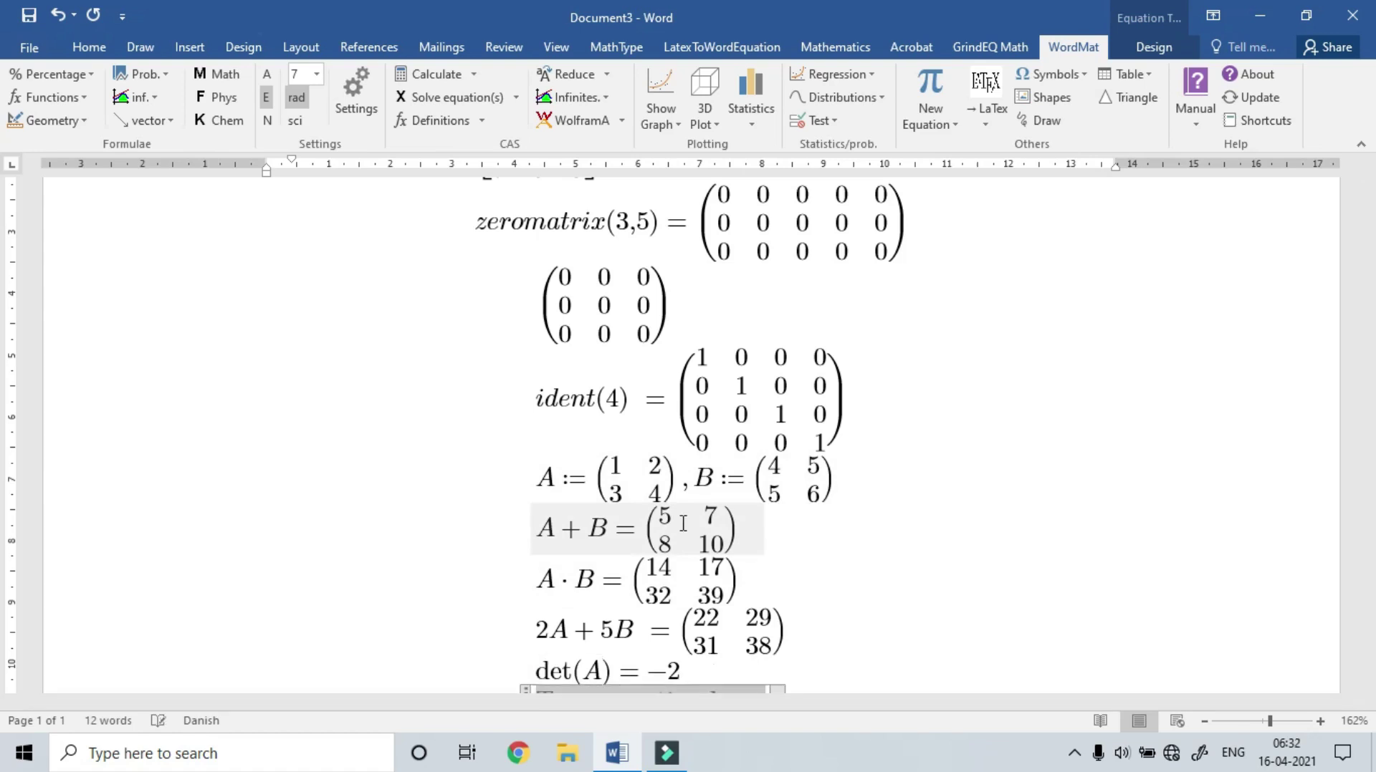
scroll(682, 523, down, 2)
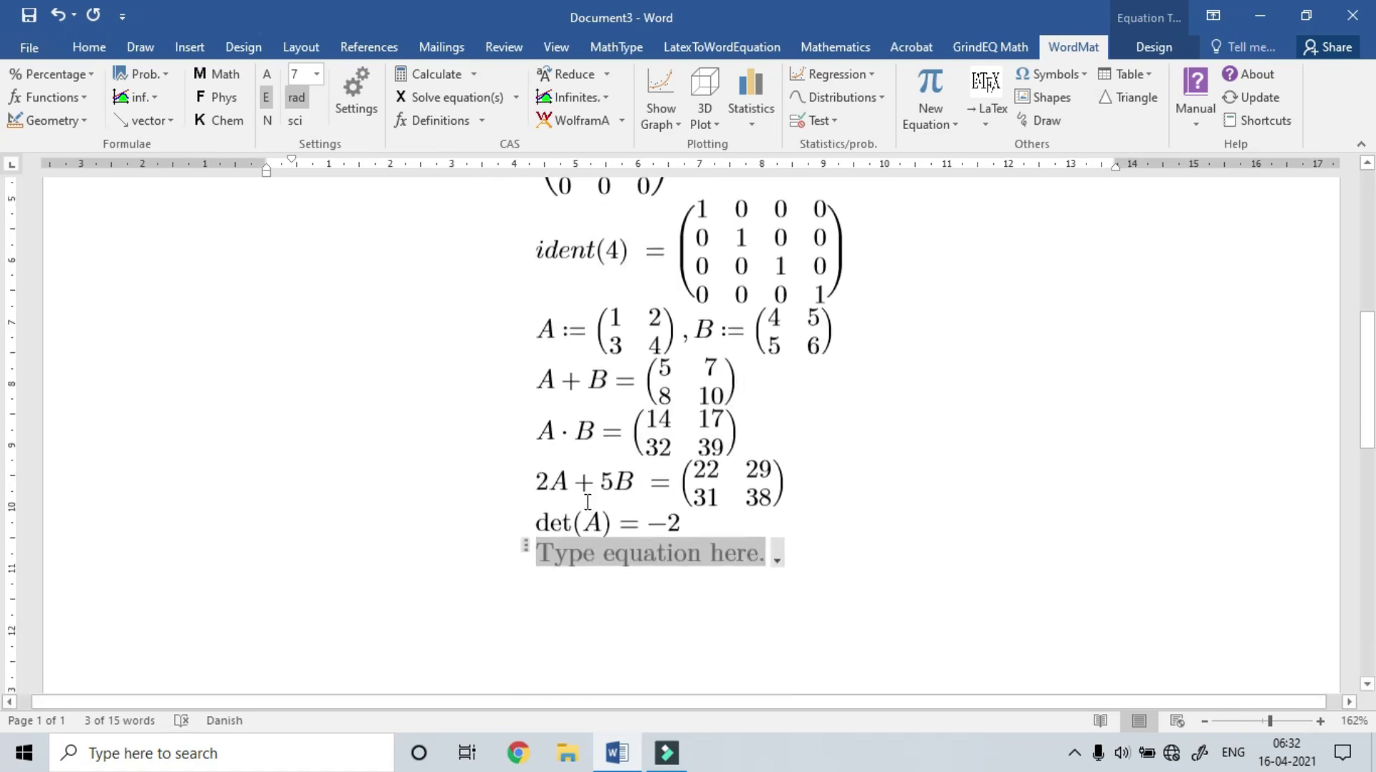
text(det(B))
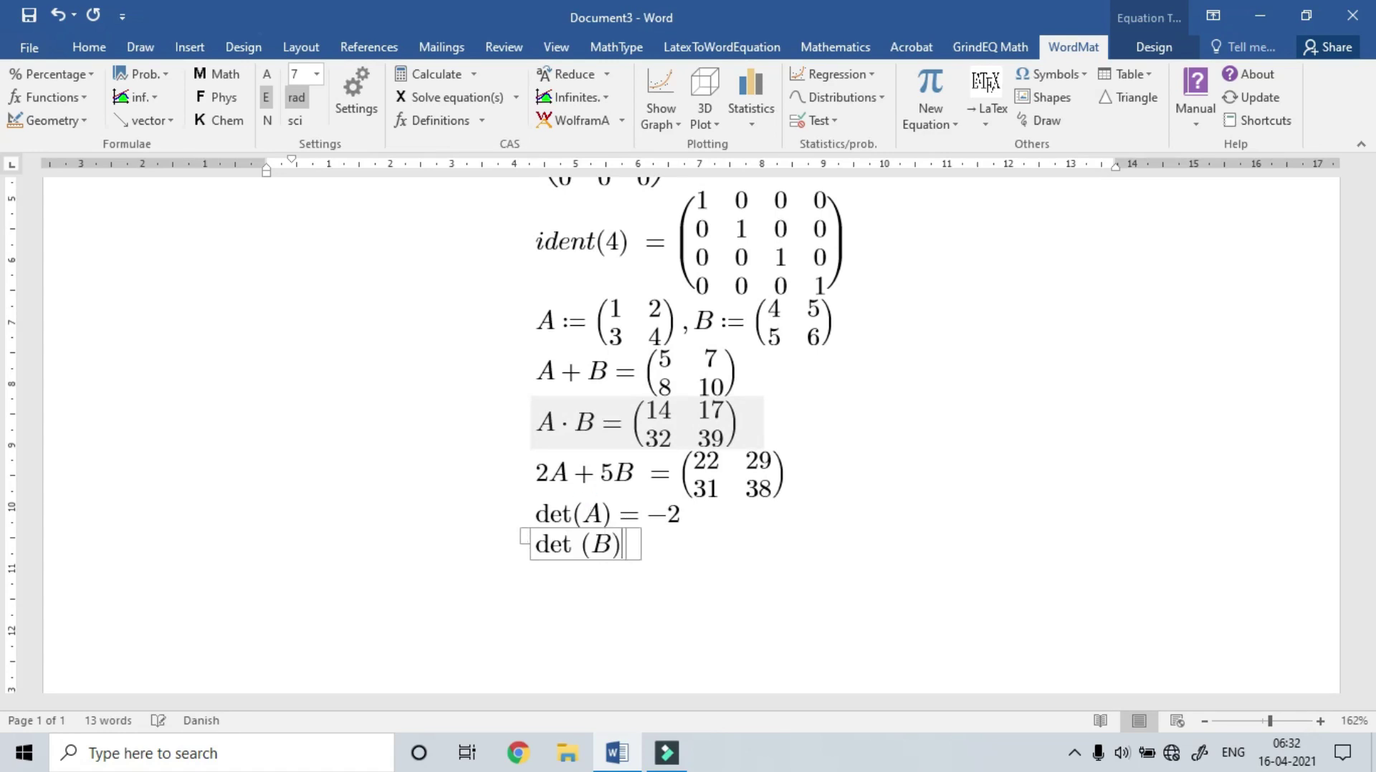
key(ctrl+a)
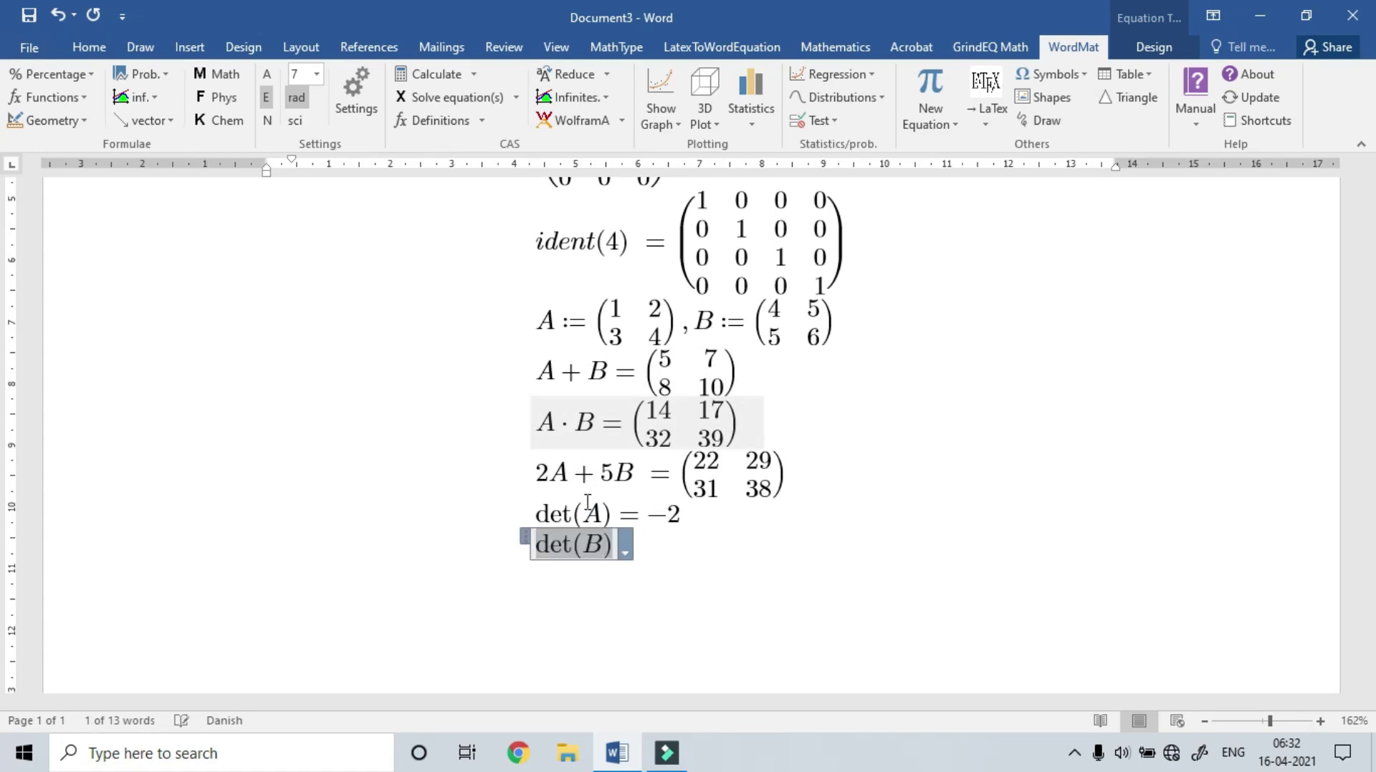
key(alt+b)
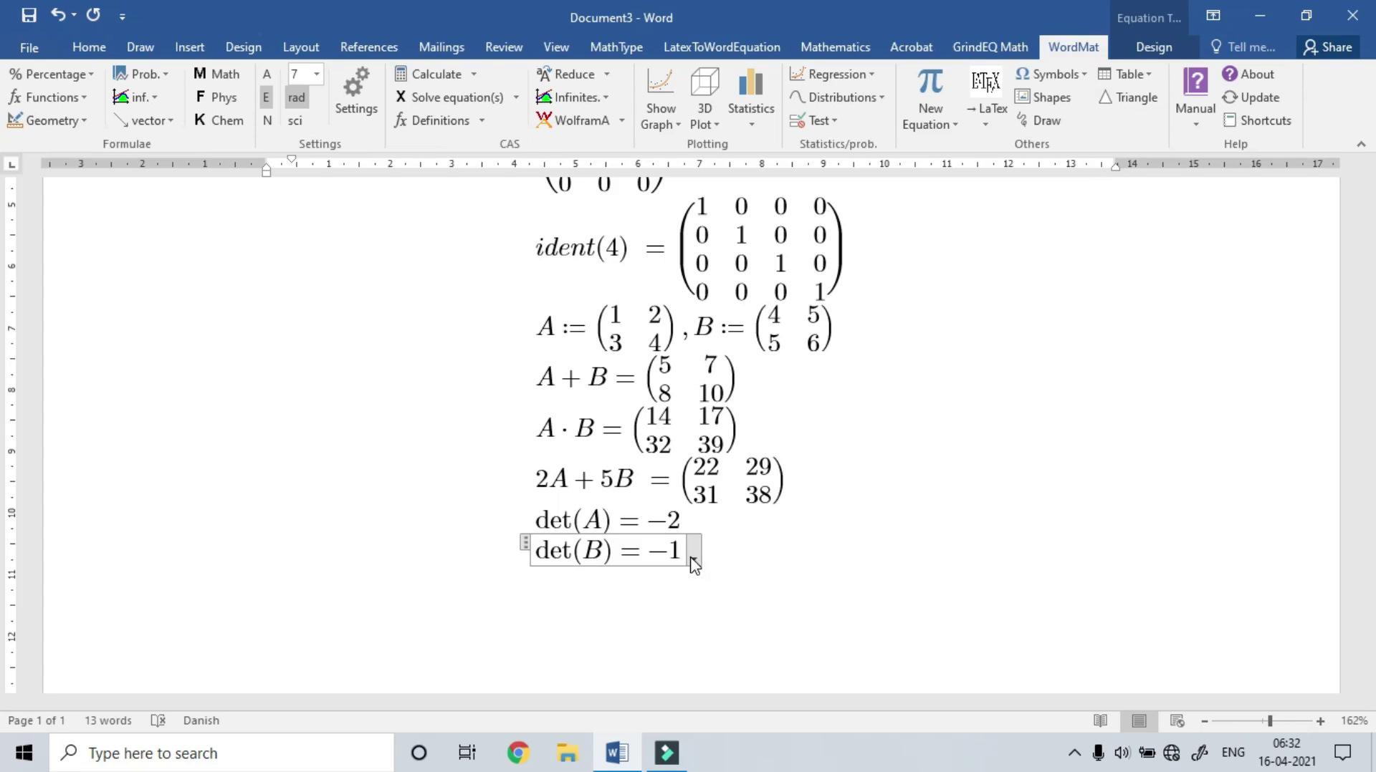
key(Return)
- Enter A⁻¹ and calculate it with WordMat to get (−2 1; 3/2 −1/2)
text(A^)
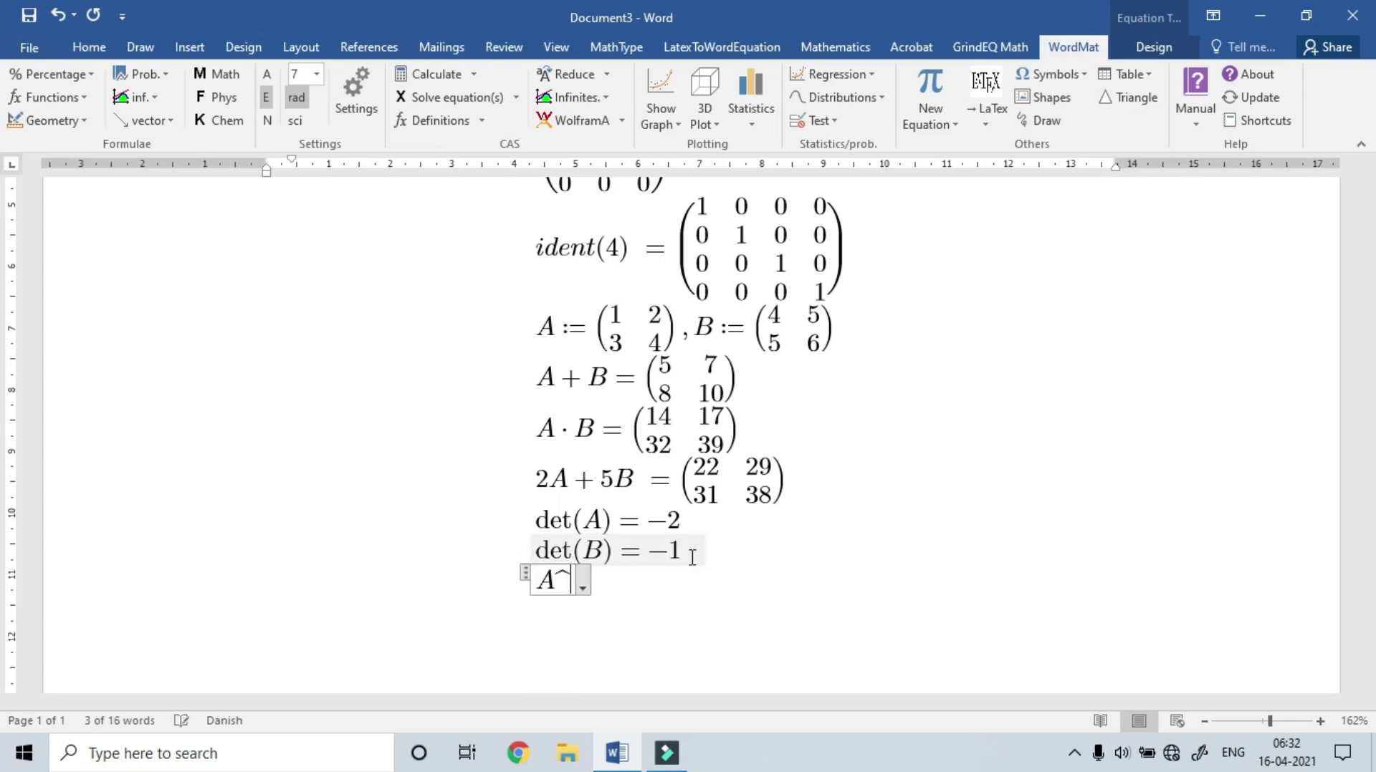
text(-1)
key(space)
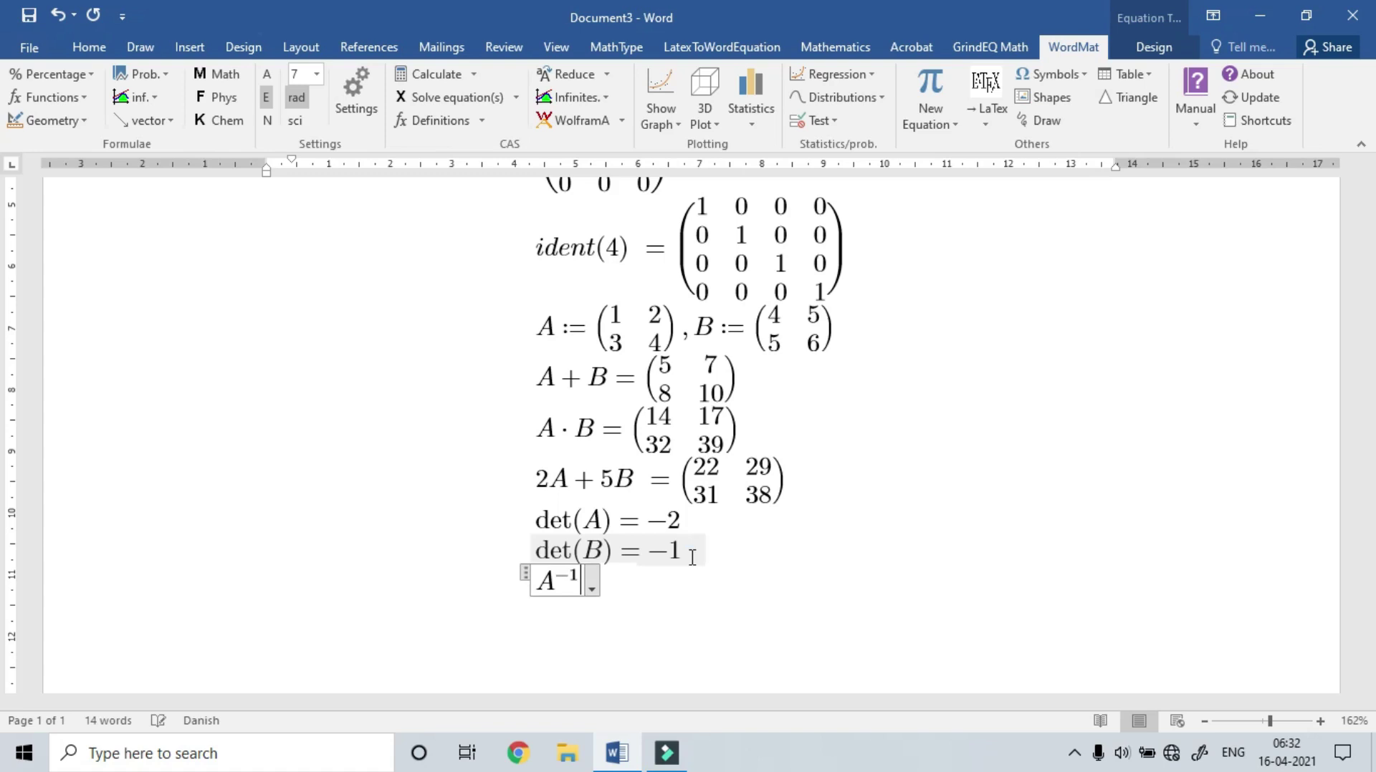
key(shift+Home)
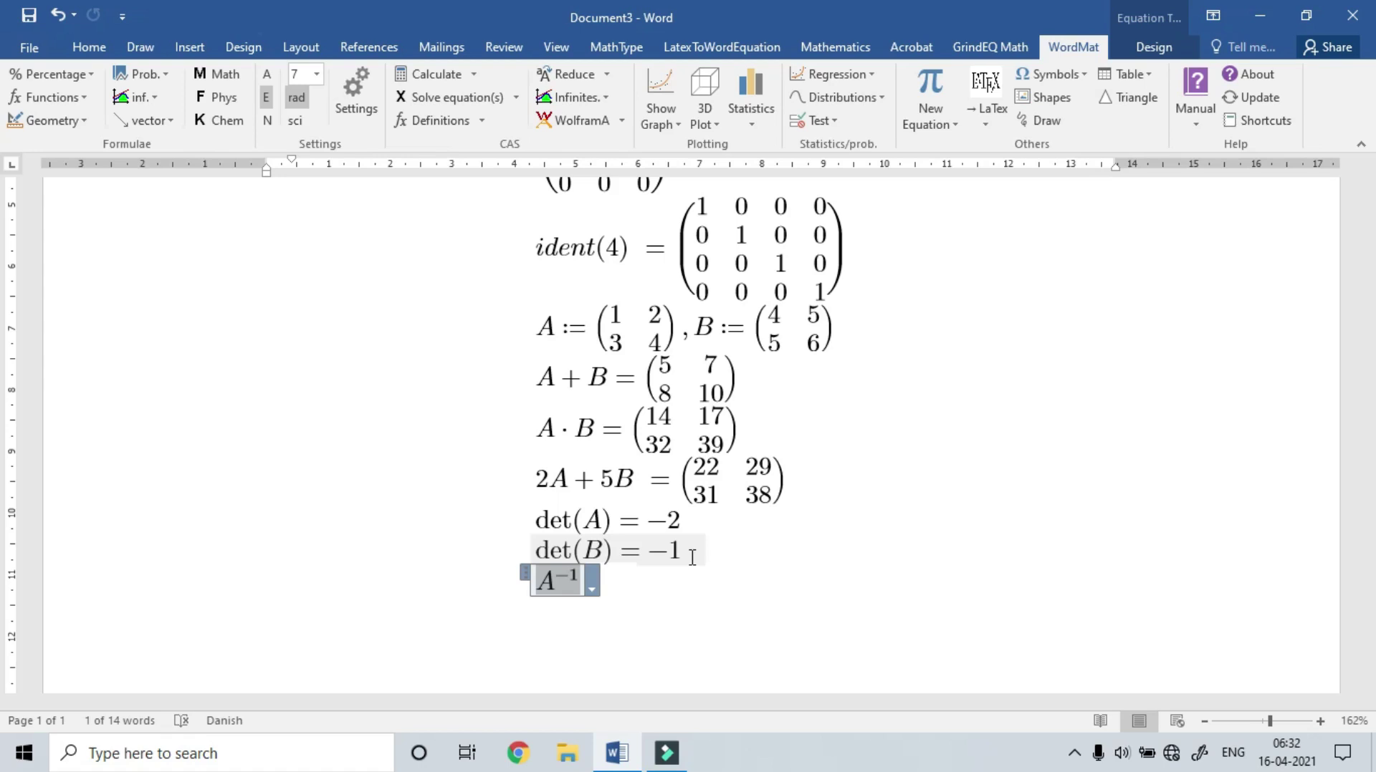
key(alt+b)
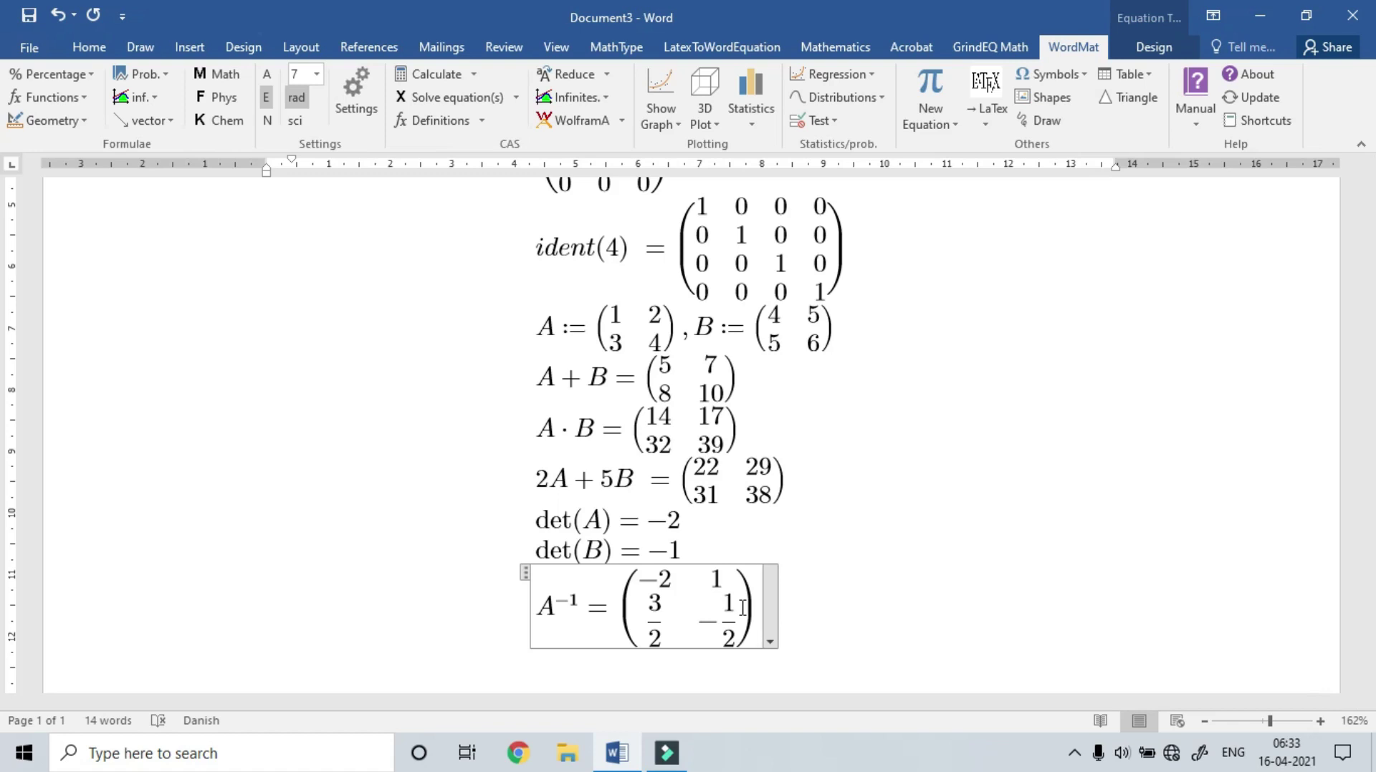
- Calculate transpose(A) = (1 3; 2 4) in a new equation, then add an empty equation below
key(Return)
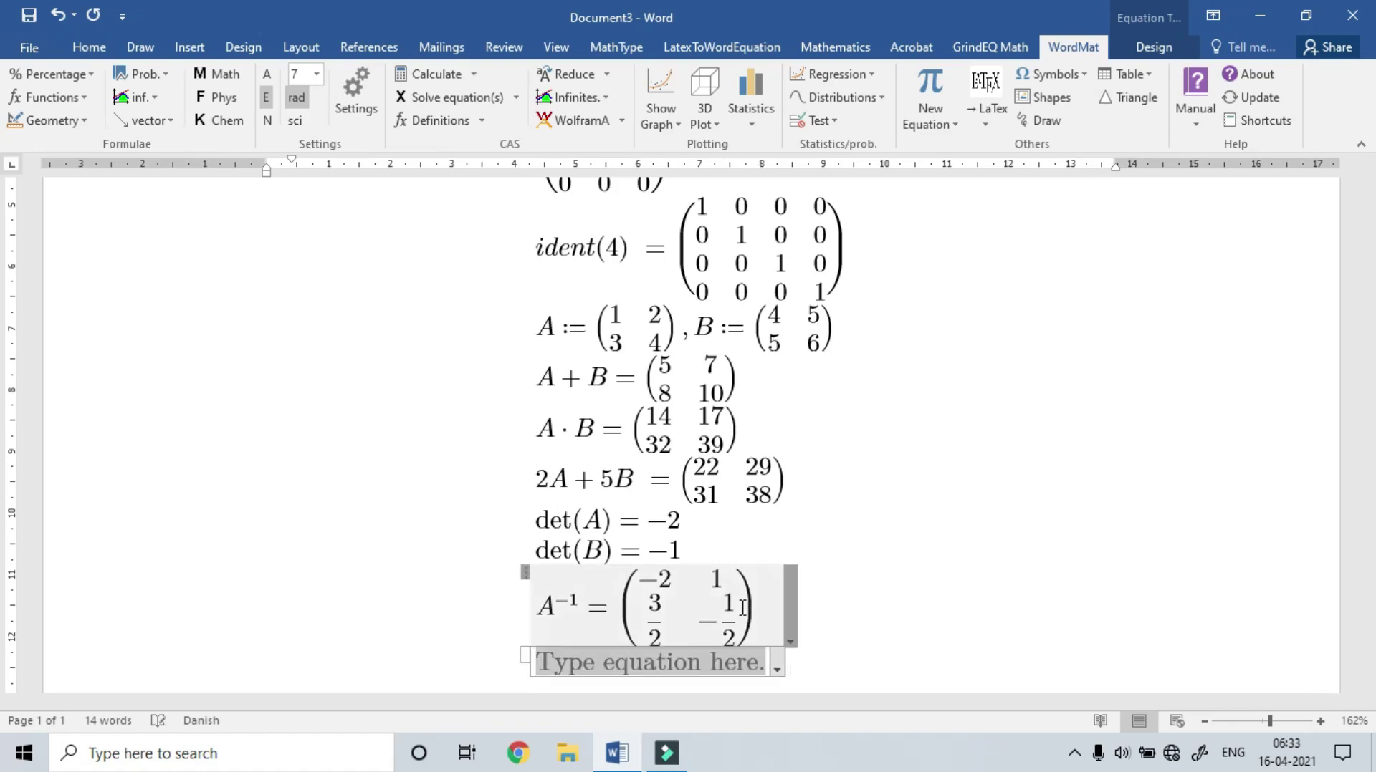
text(tra)
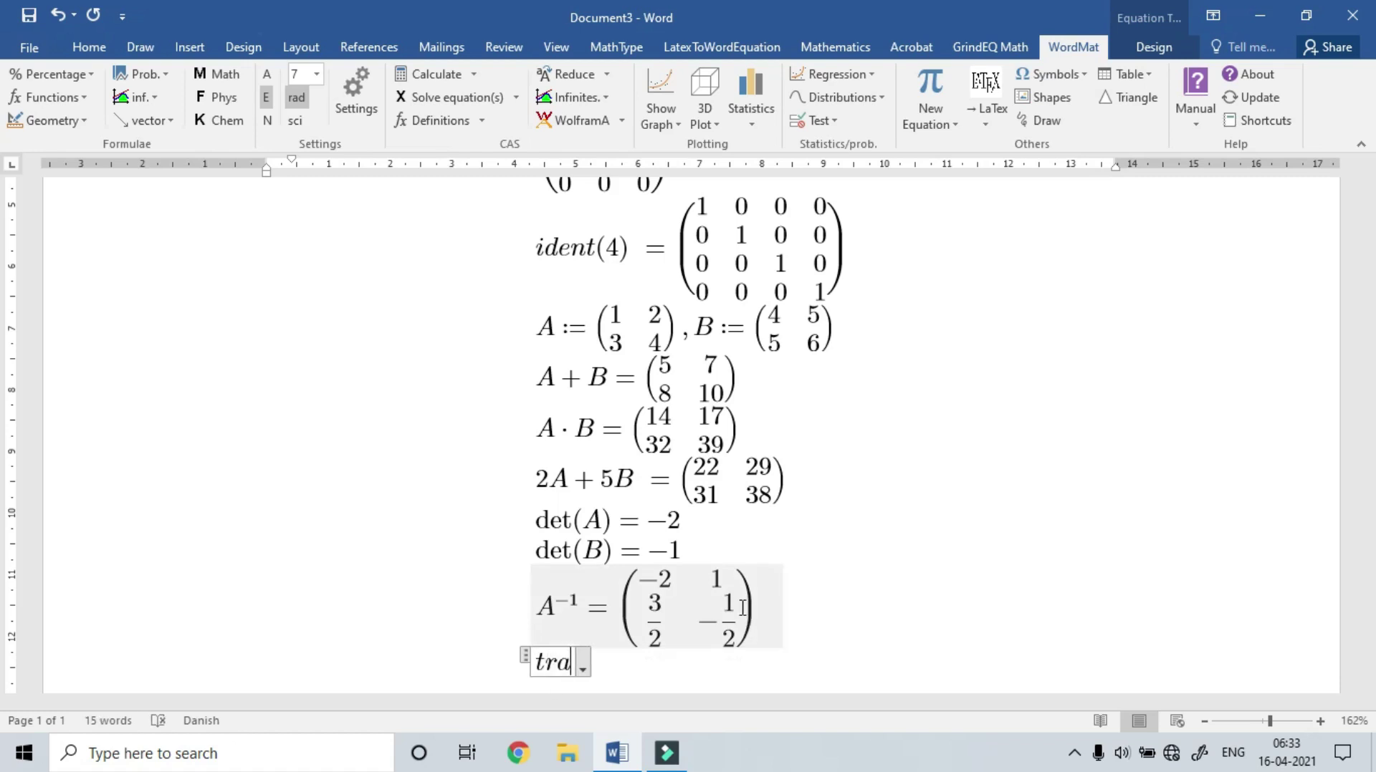
text(nspose)
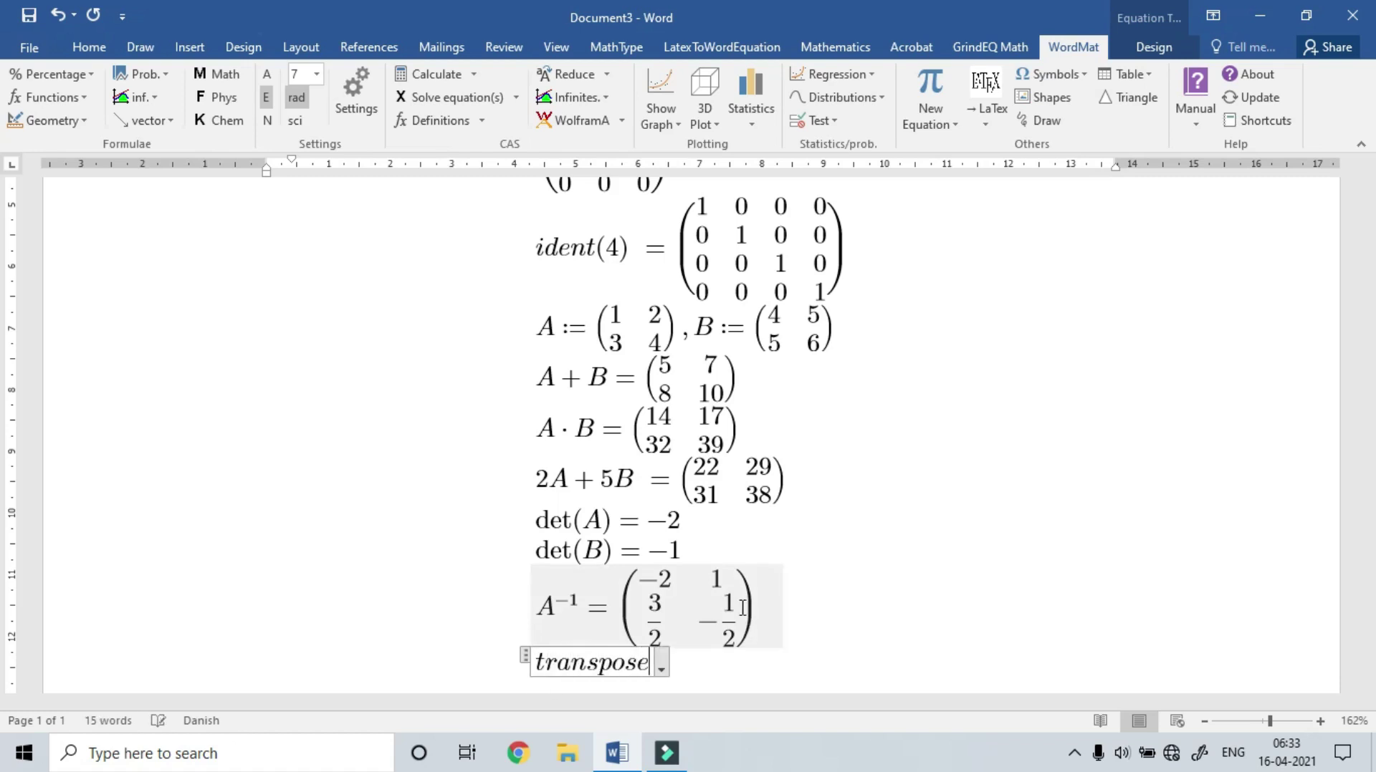
text((A))
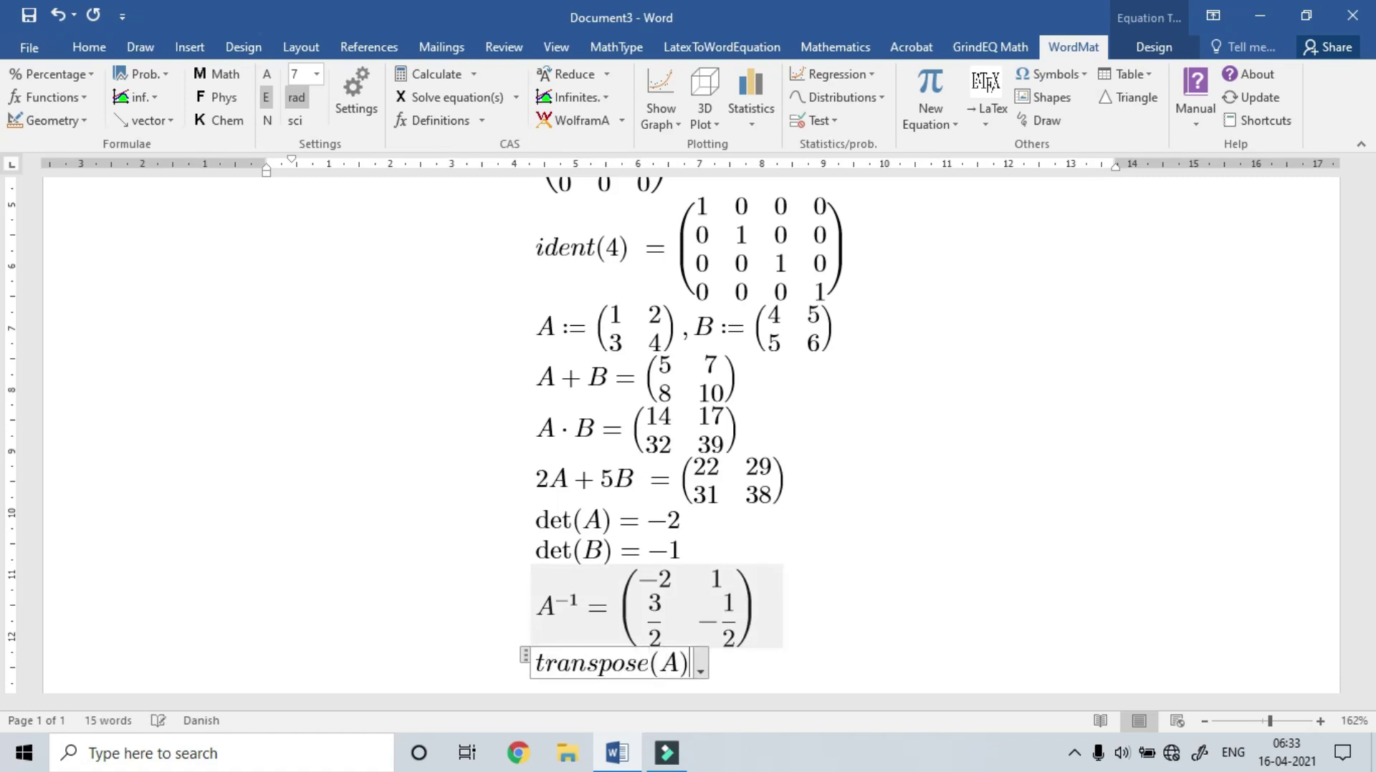
key(alt+b)
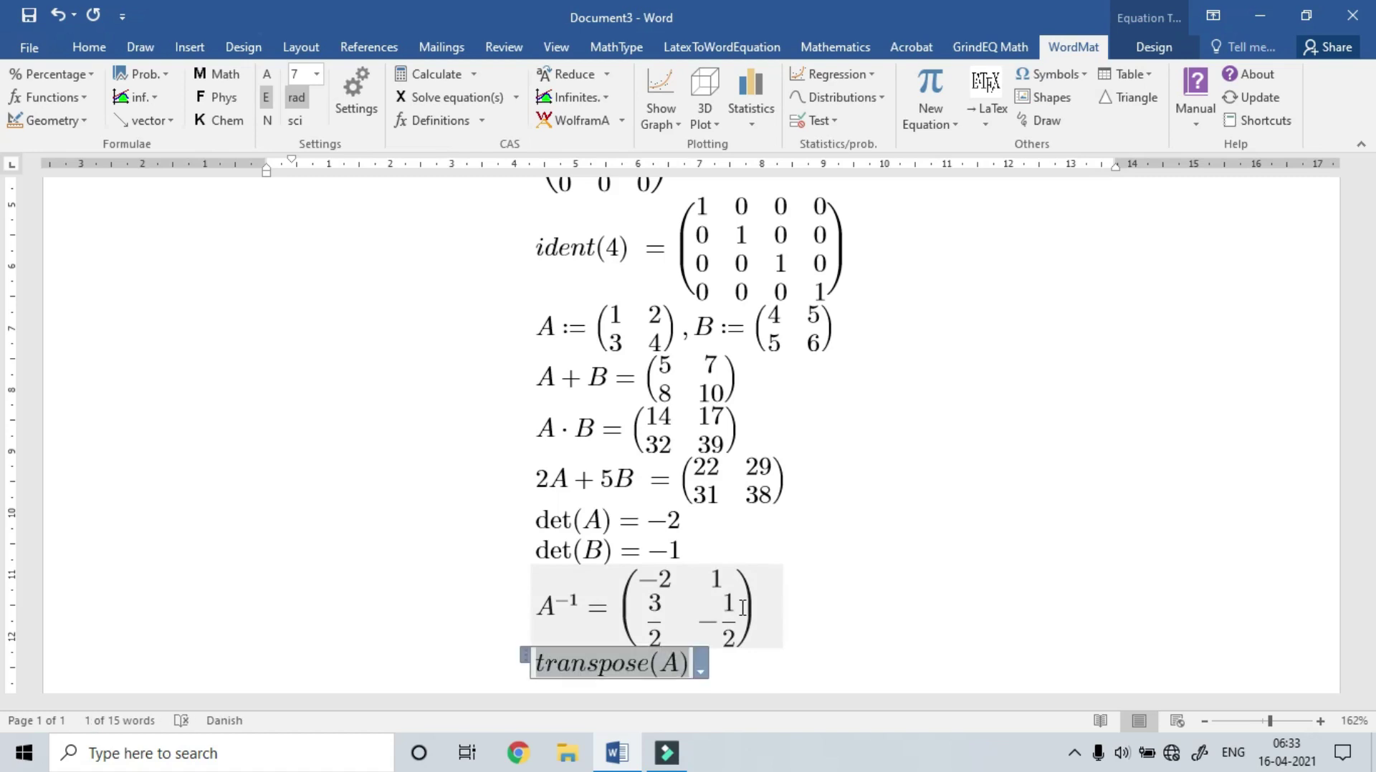
click(437, 75)
scroll(736, 513, down, 2)
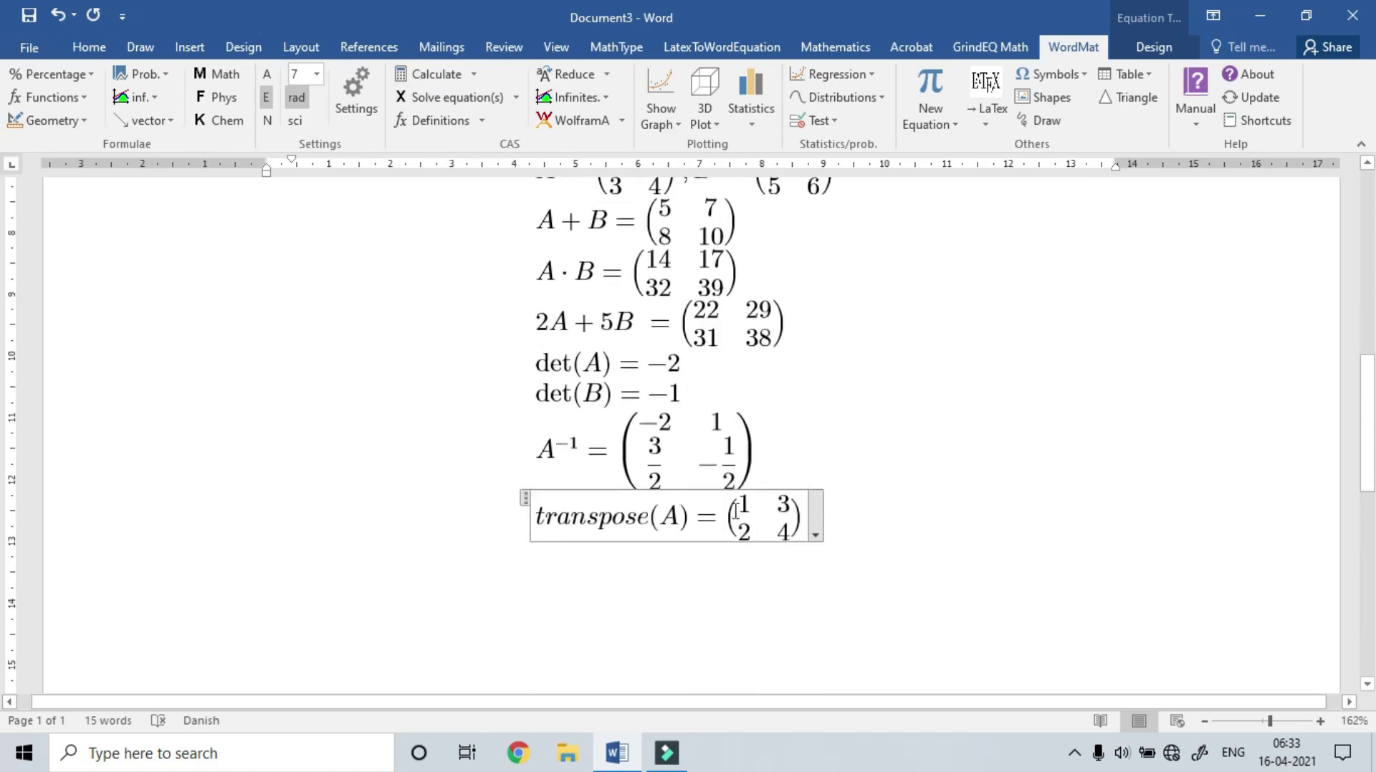
scroll(736, 513, up, 2)
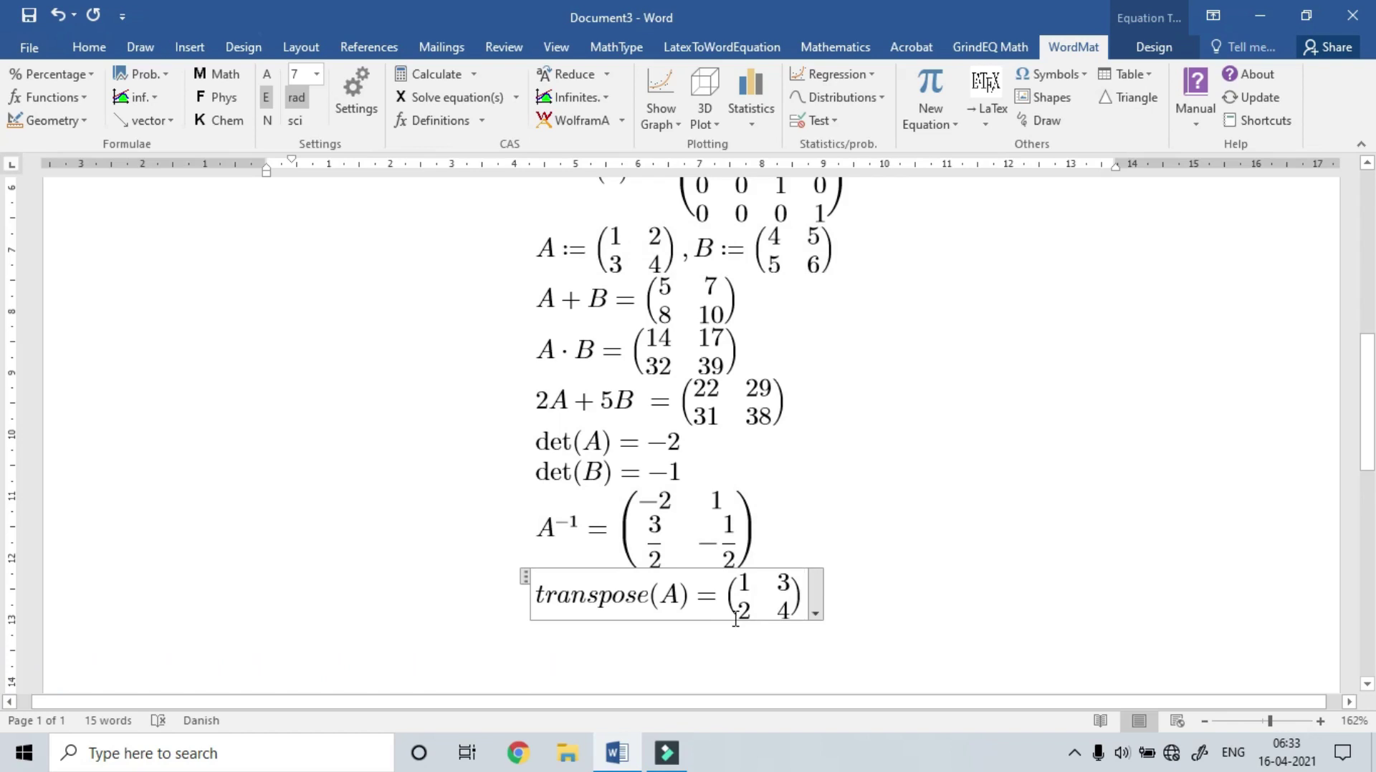
key(Return)
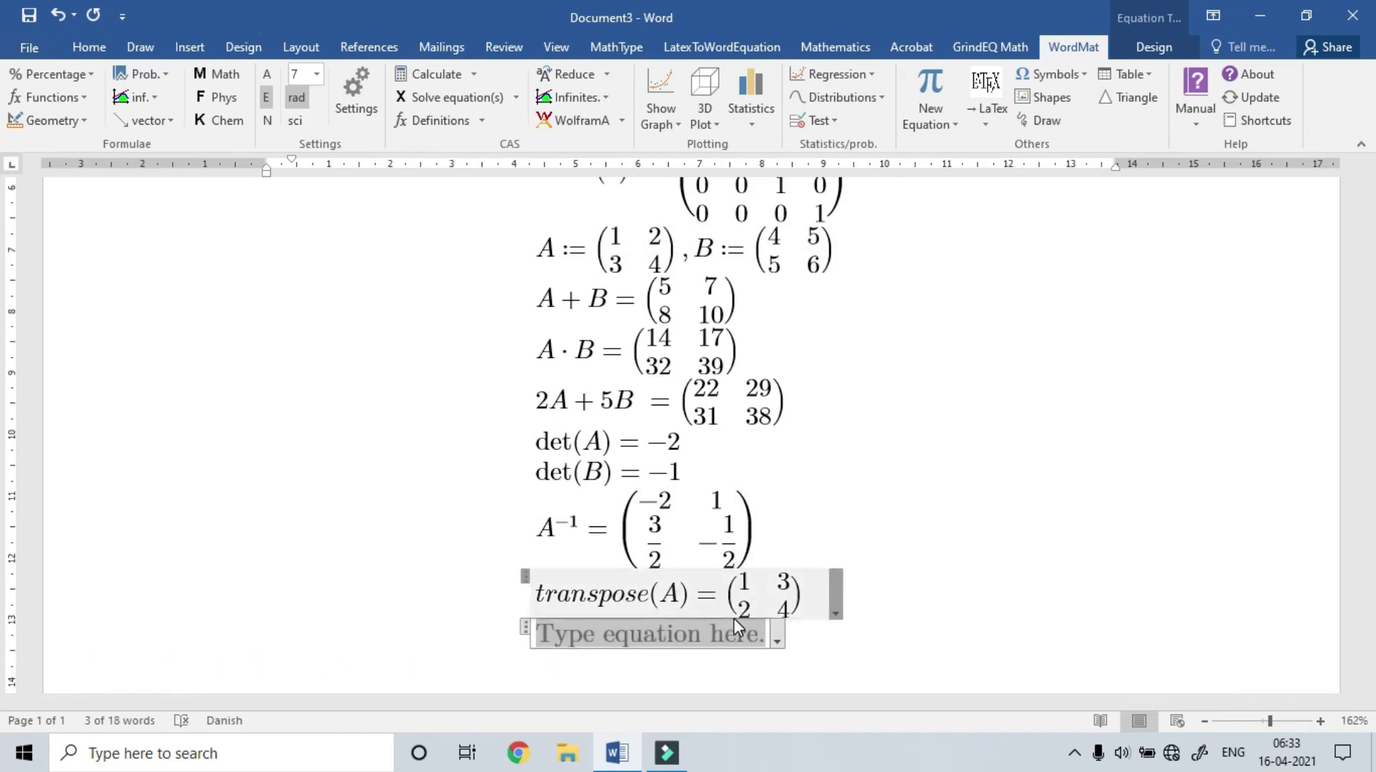
- Calculate eigenvalues(B) = [[5−√26, √26+5],[1,1]], then add an empty equation below
text(eigenvalues)
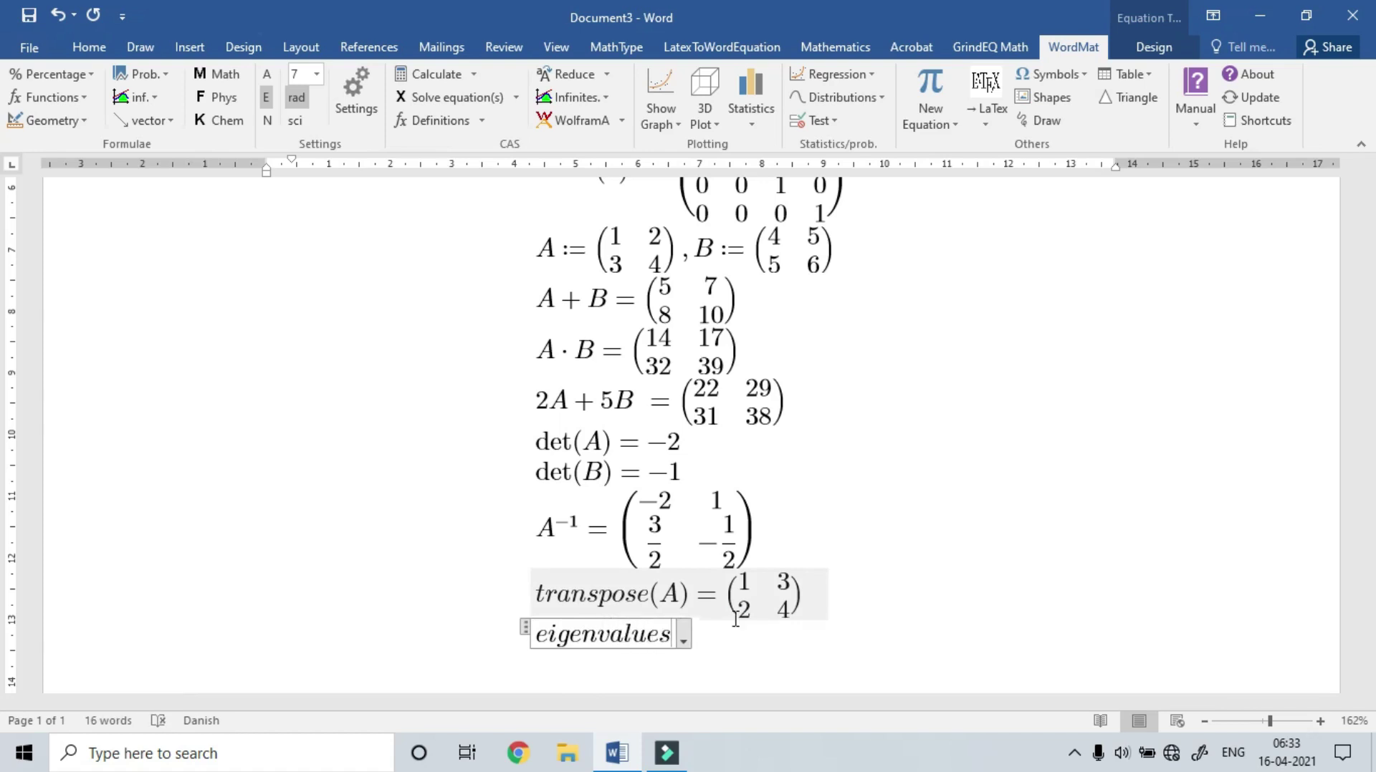
text(()
text(B))
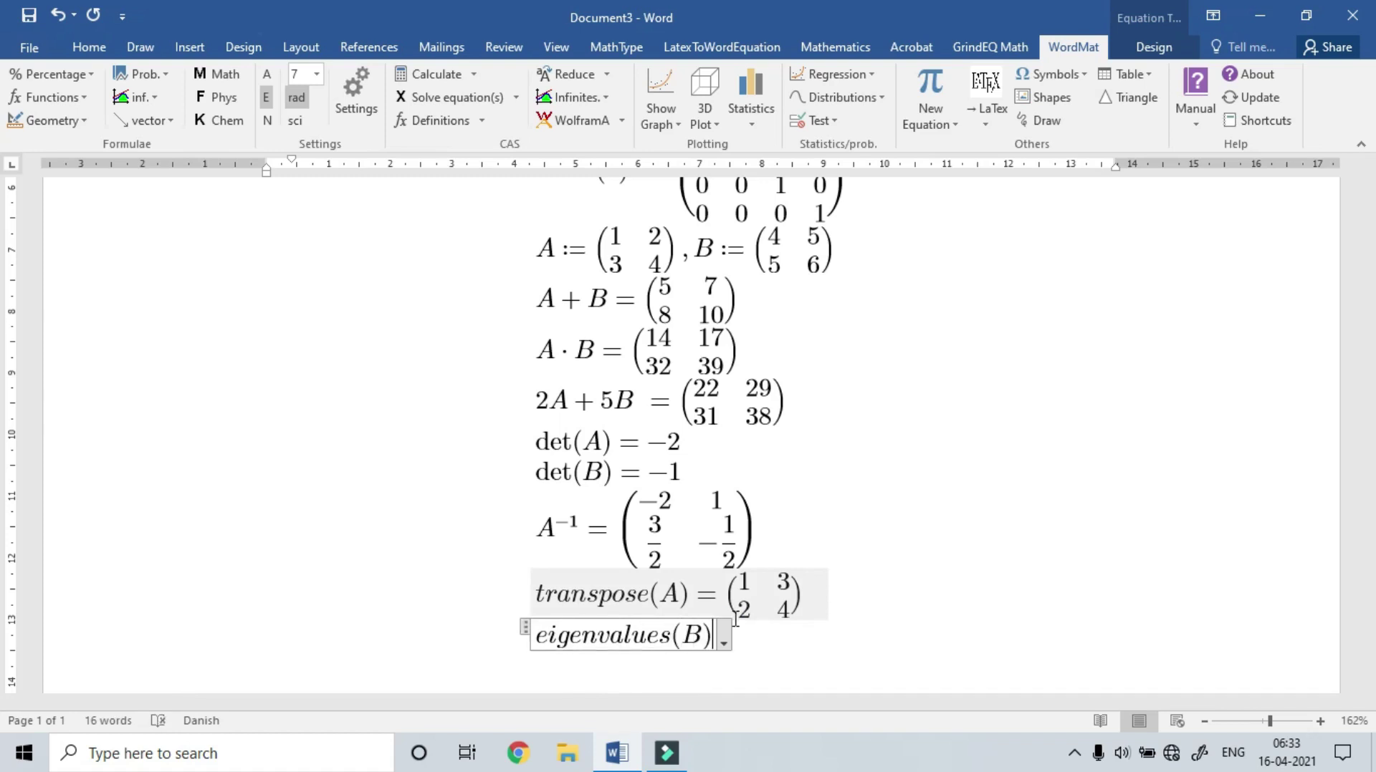
key(shift+Home)
key(alt+b)
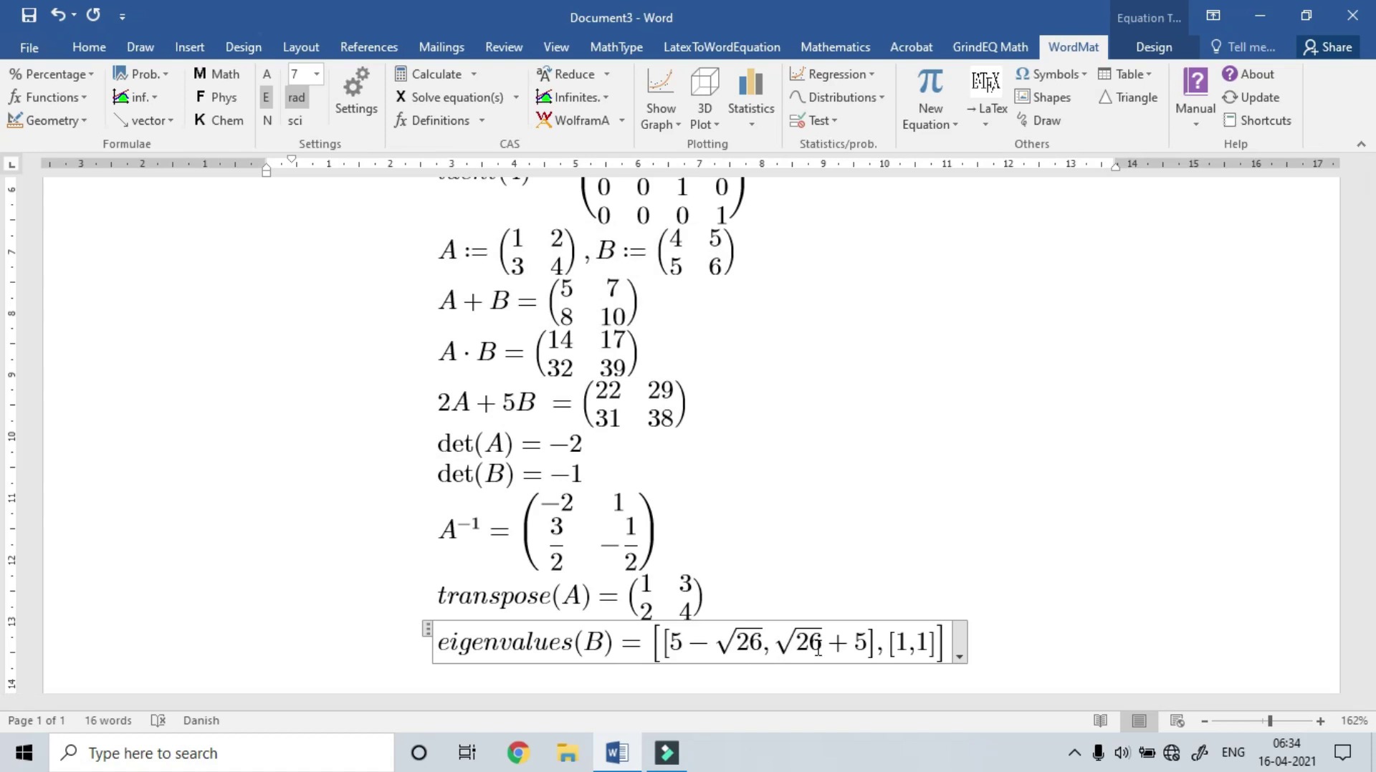
key(Return)
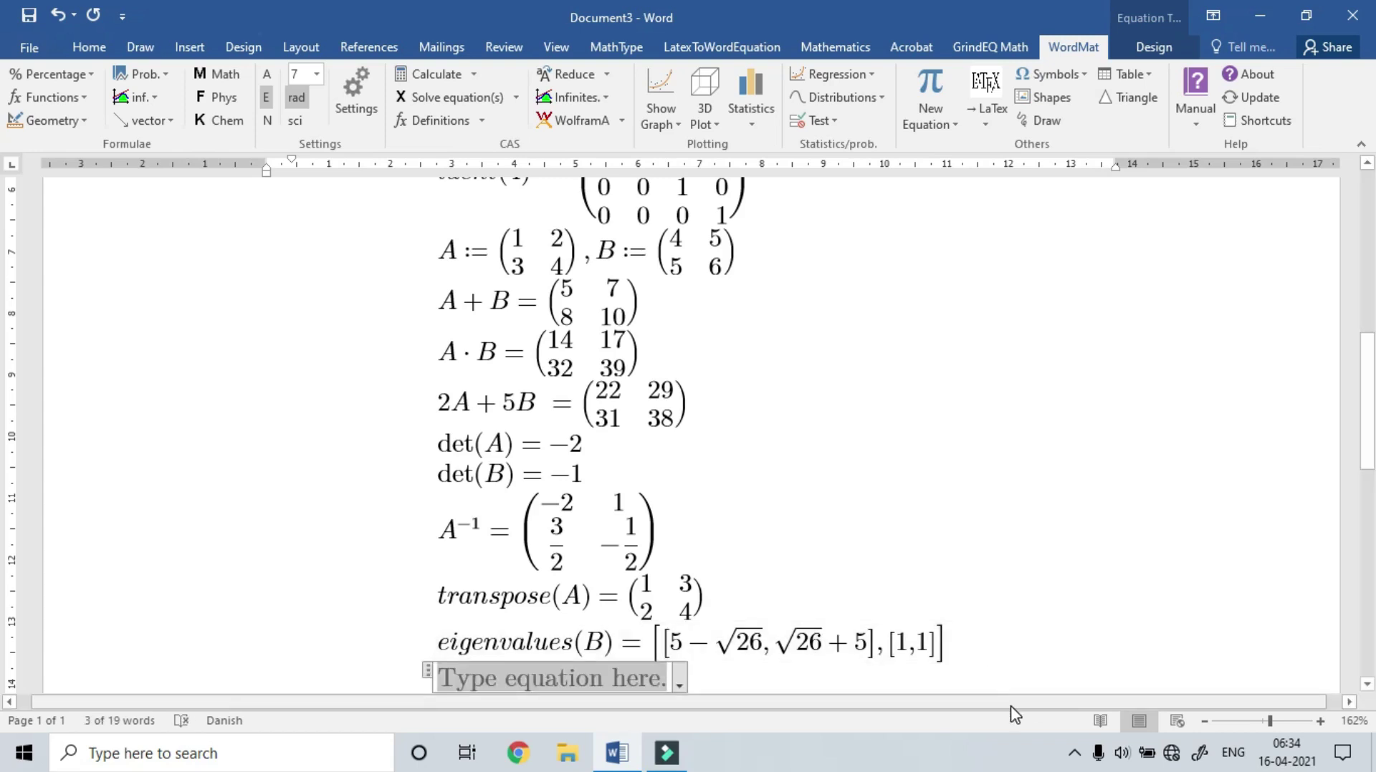
- Type eigenvectors(B), correcting the typo and the matrix name, and run WordMat Calculate on it
text(eie)
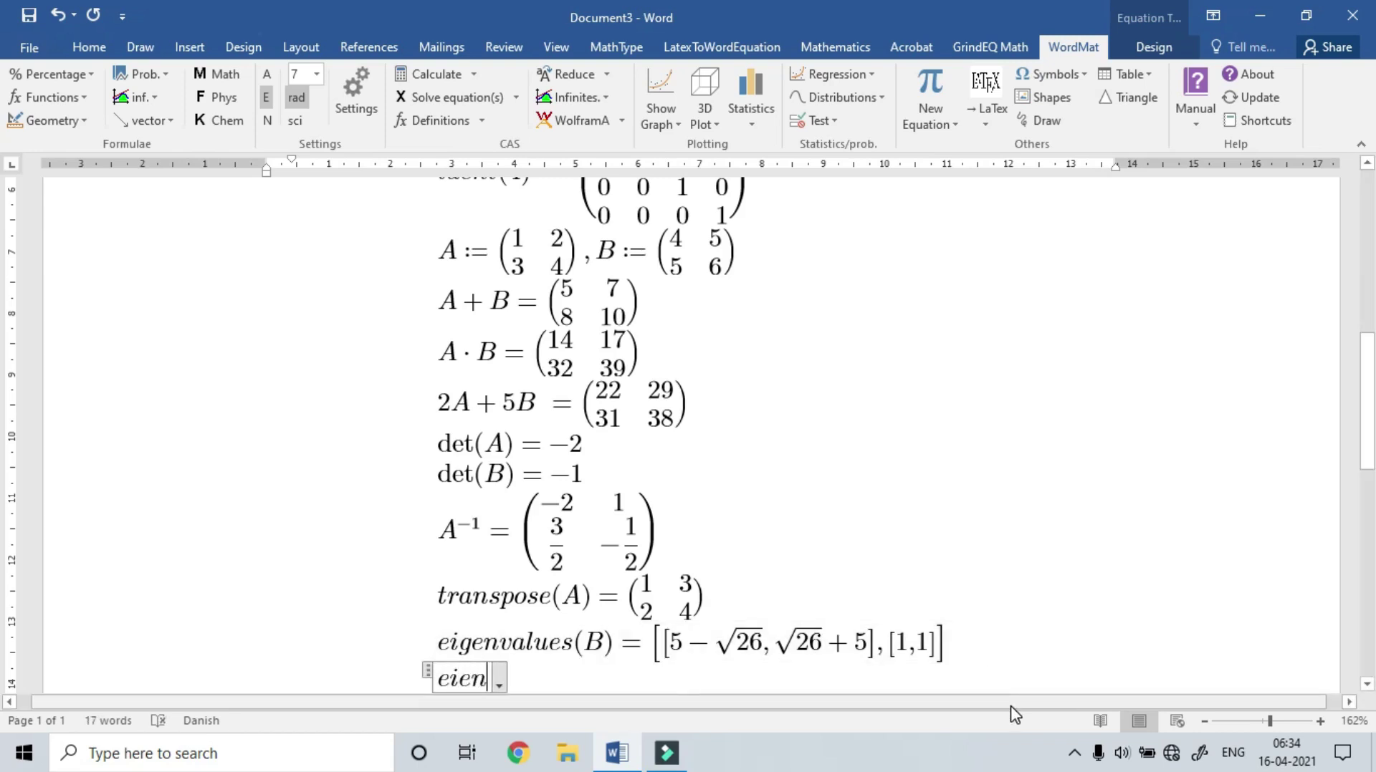
key(BackSpace)
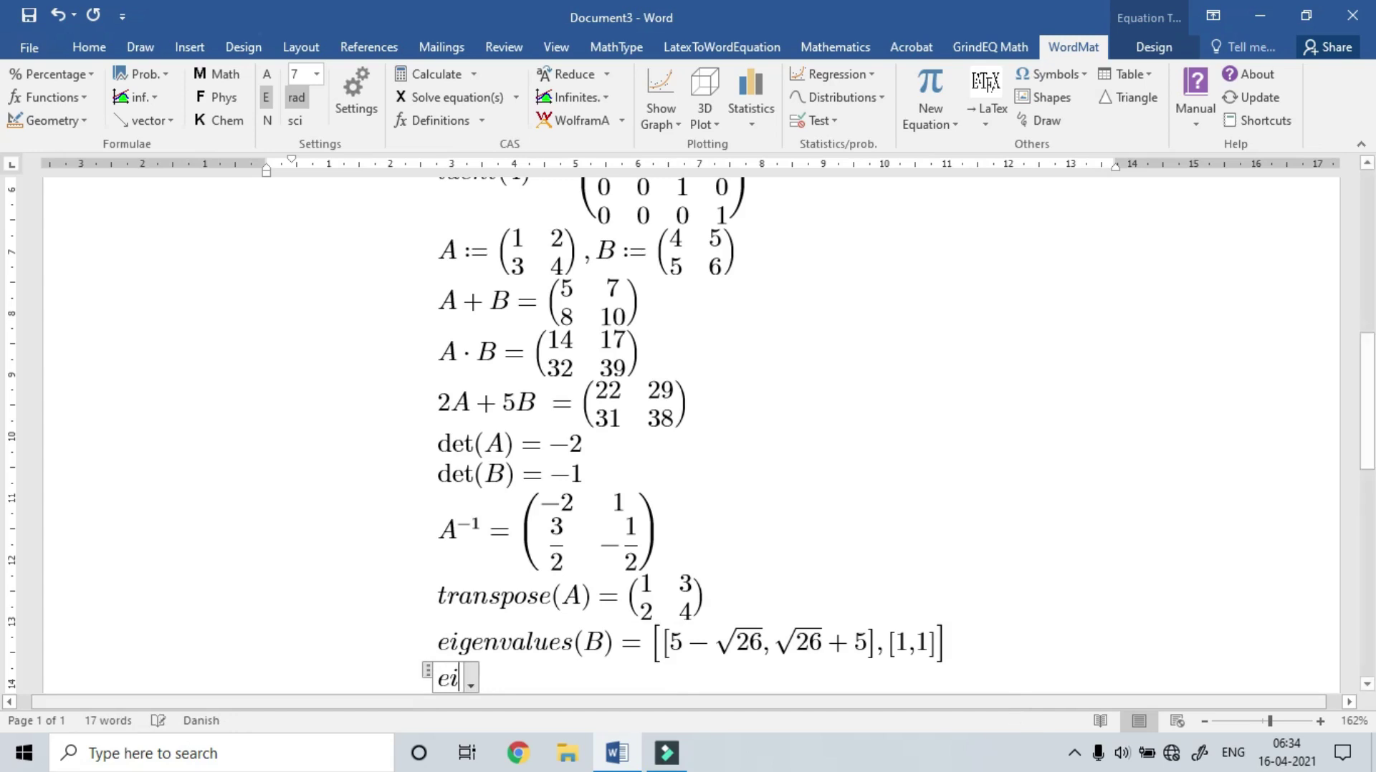
text(genvec)
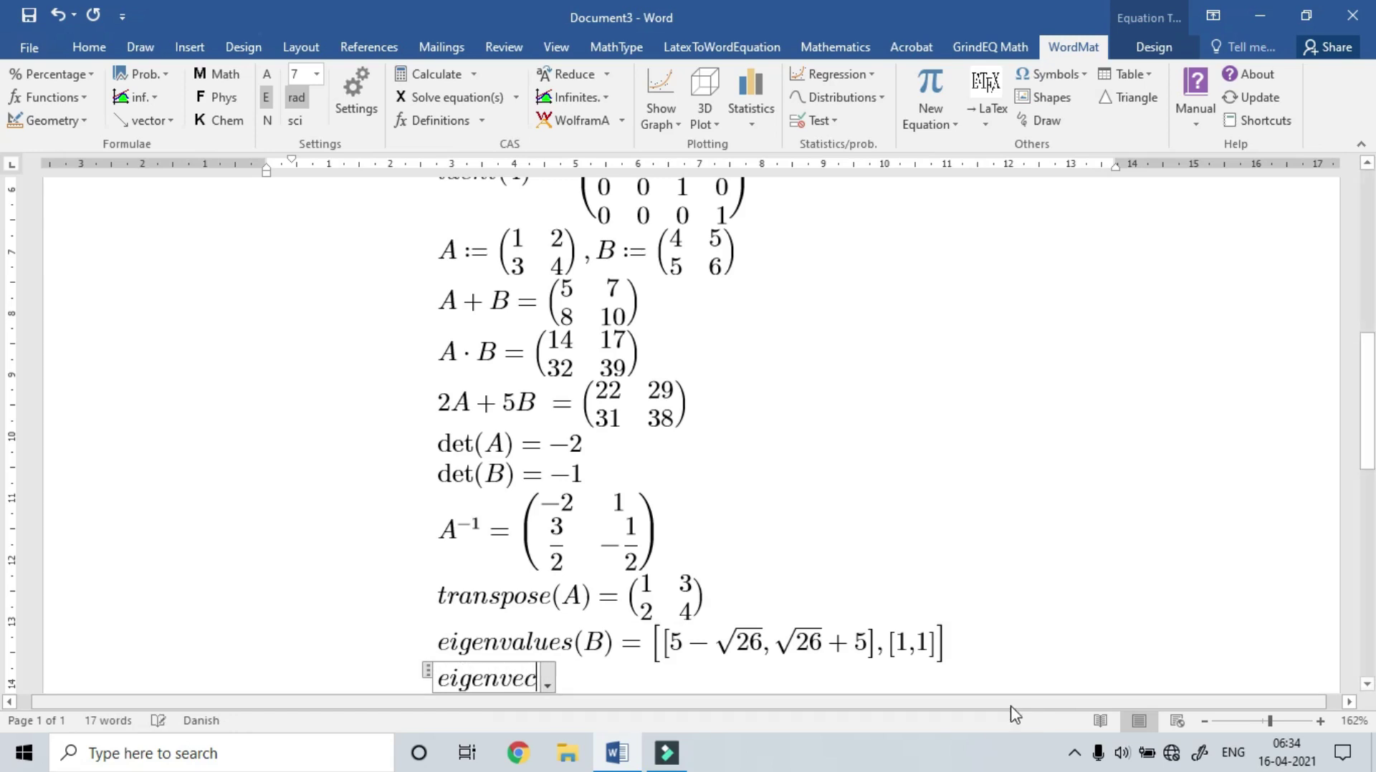
text(tors)
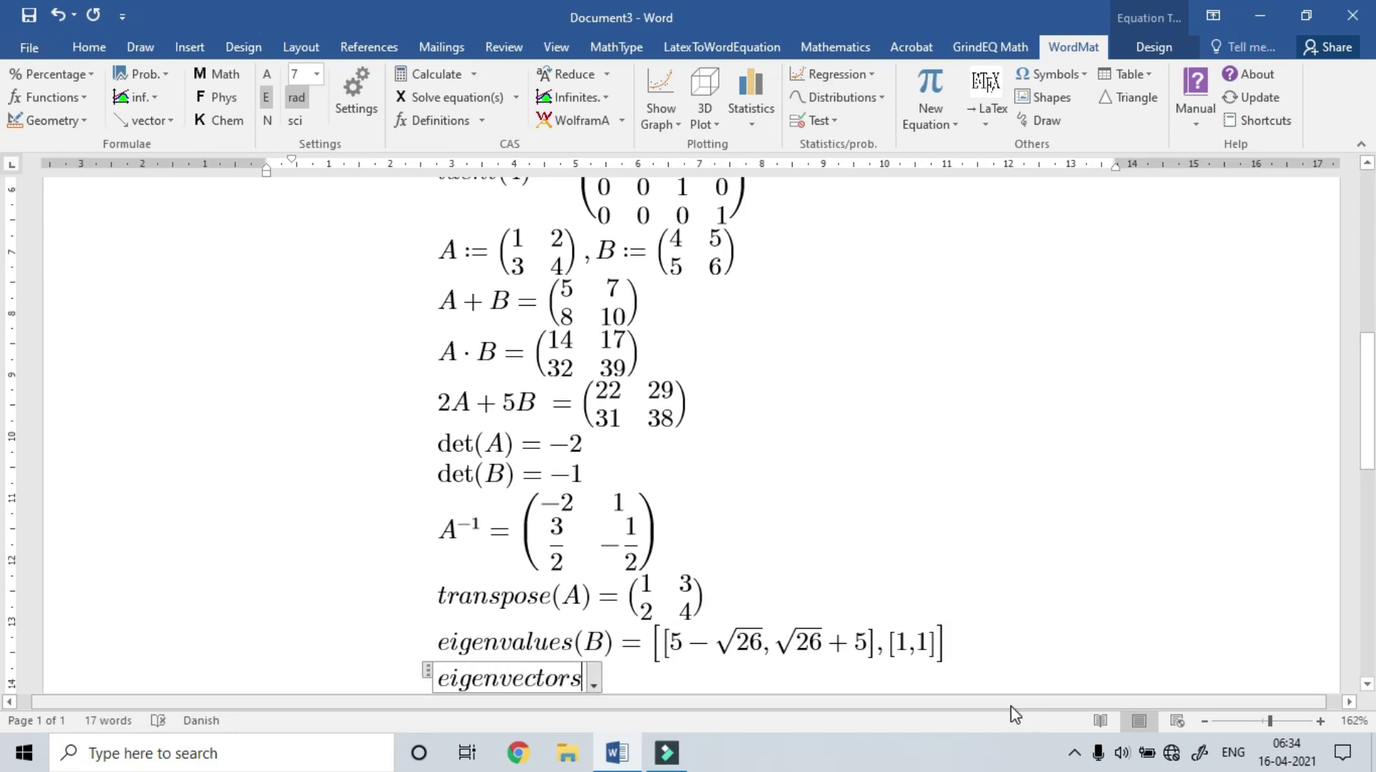
text((A))
key(Left)
key(BackSpace)
text(B)
key(Right)
key(Right)
key(Left)
key(shift+Home)
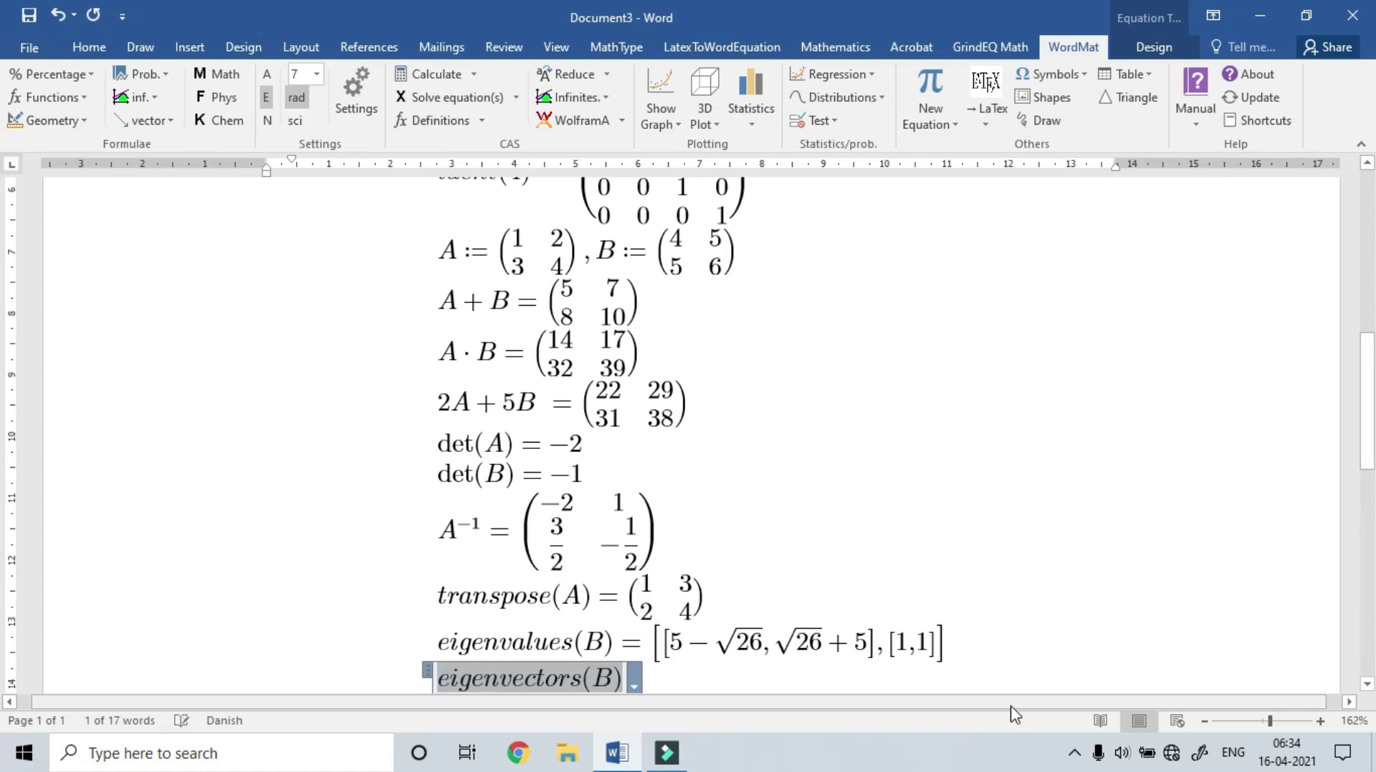
key(alt+b)
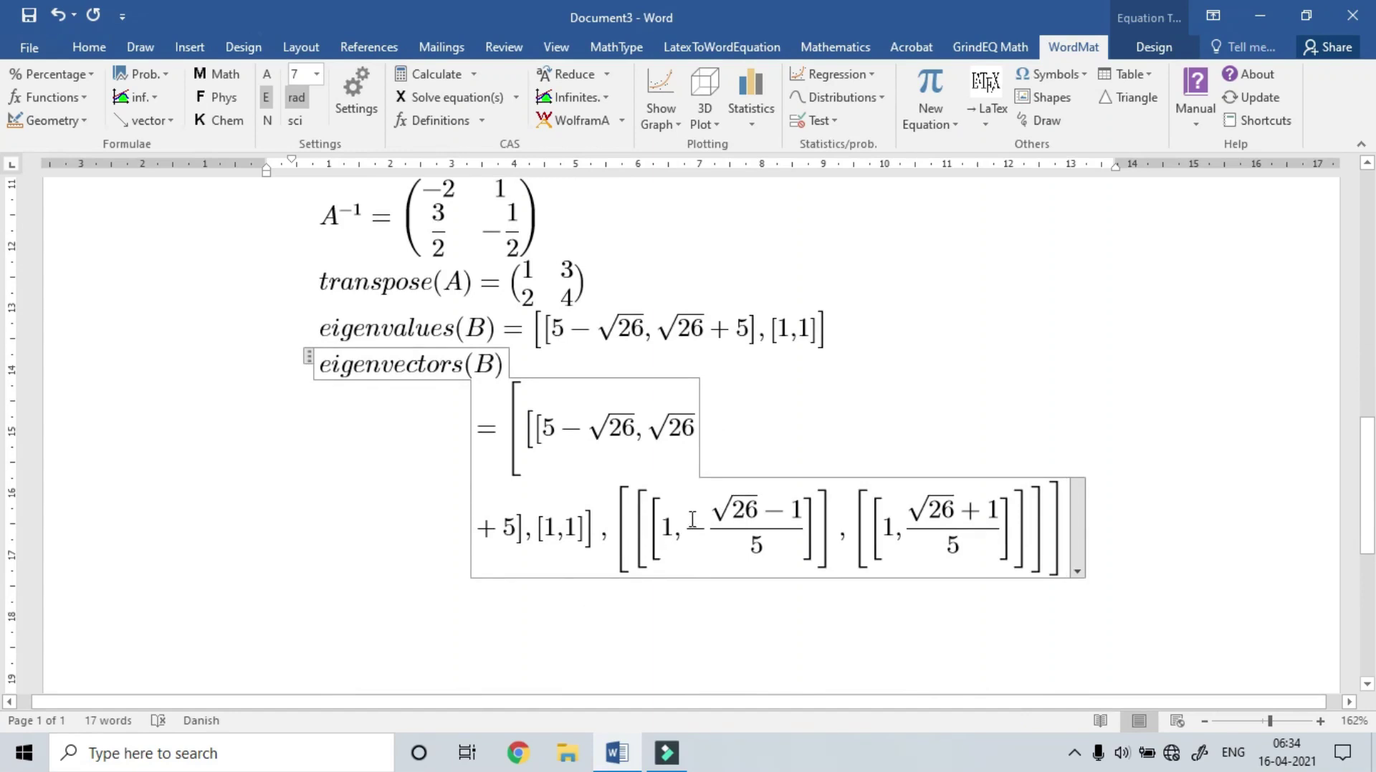
scroll(696, 521, down, 3)
scroll(696, 521, down, 3)
scroll(696, 519, up, 9)
scroll(696, 513, up, 3)
scroll(695, 513, up, 8)
scroll(669, 486, up, 6)
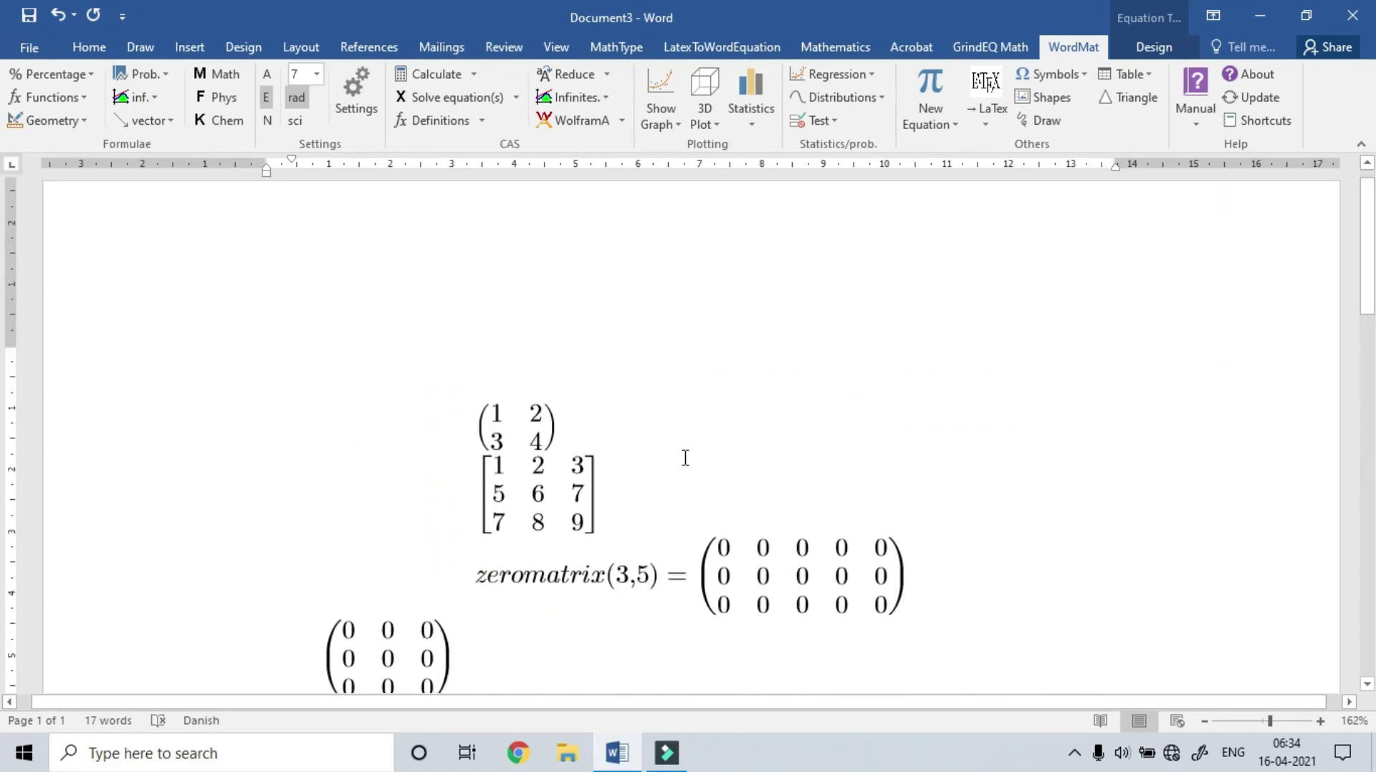
scroll(681, 461, down, 6)
scroll(685, 465, down, 1)
scroll(685, 473, down, 3)
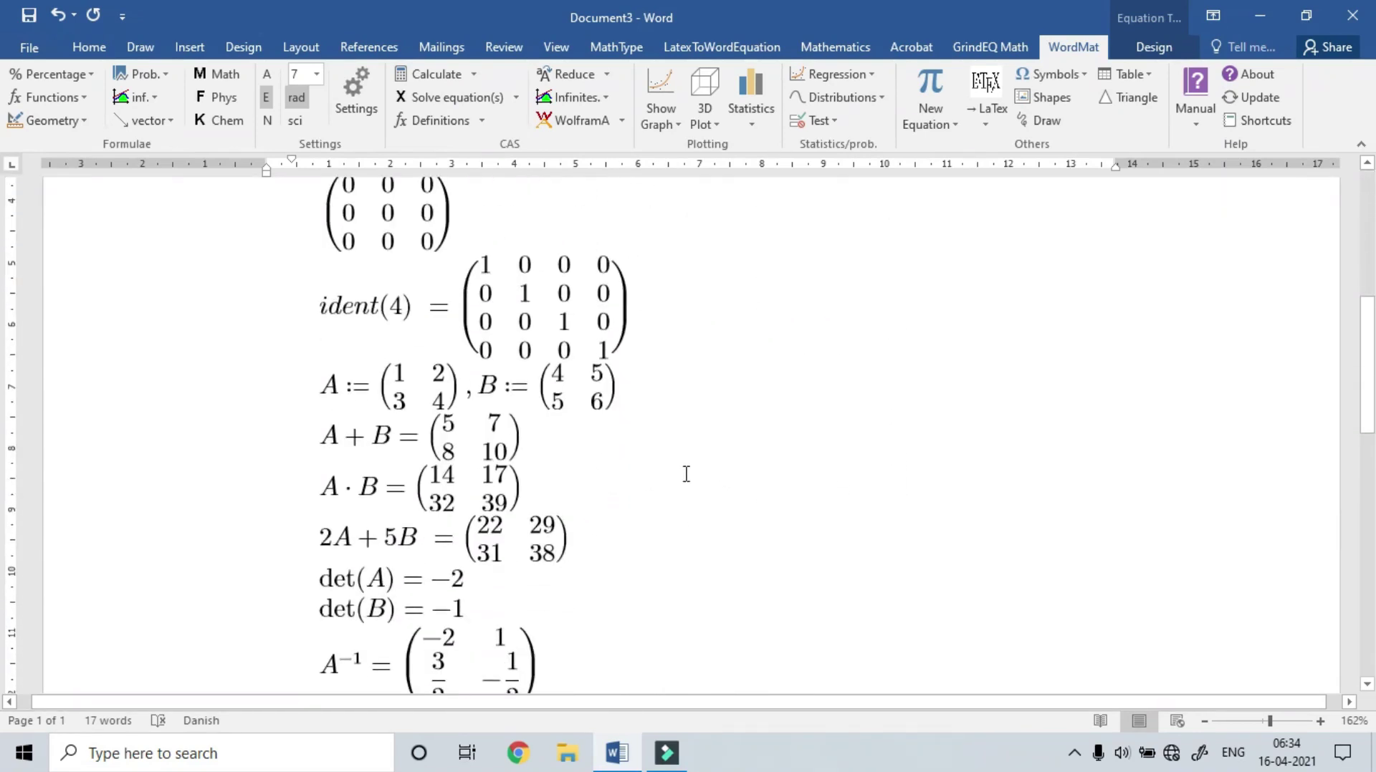
scroll(686, 474, down, 3)
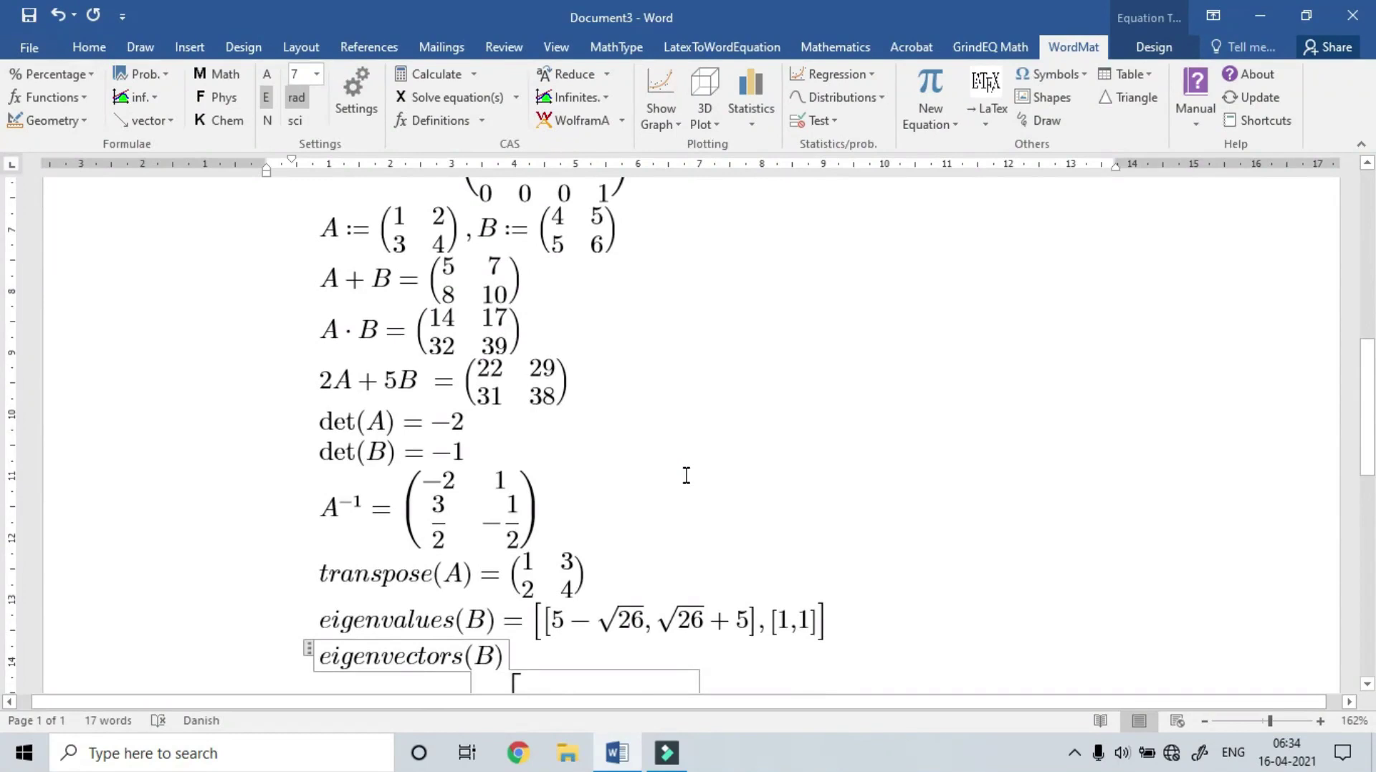
scroll(686, 475, down, 3)
scroll(686, 480, down, 1)
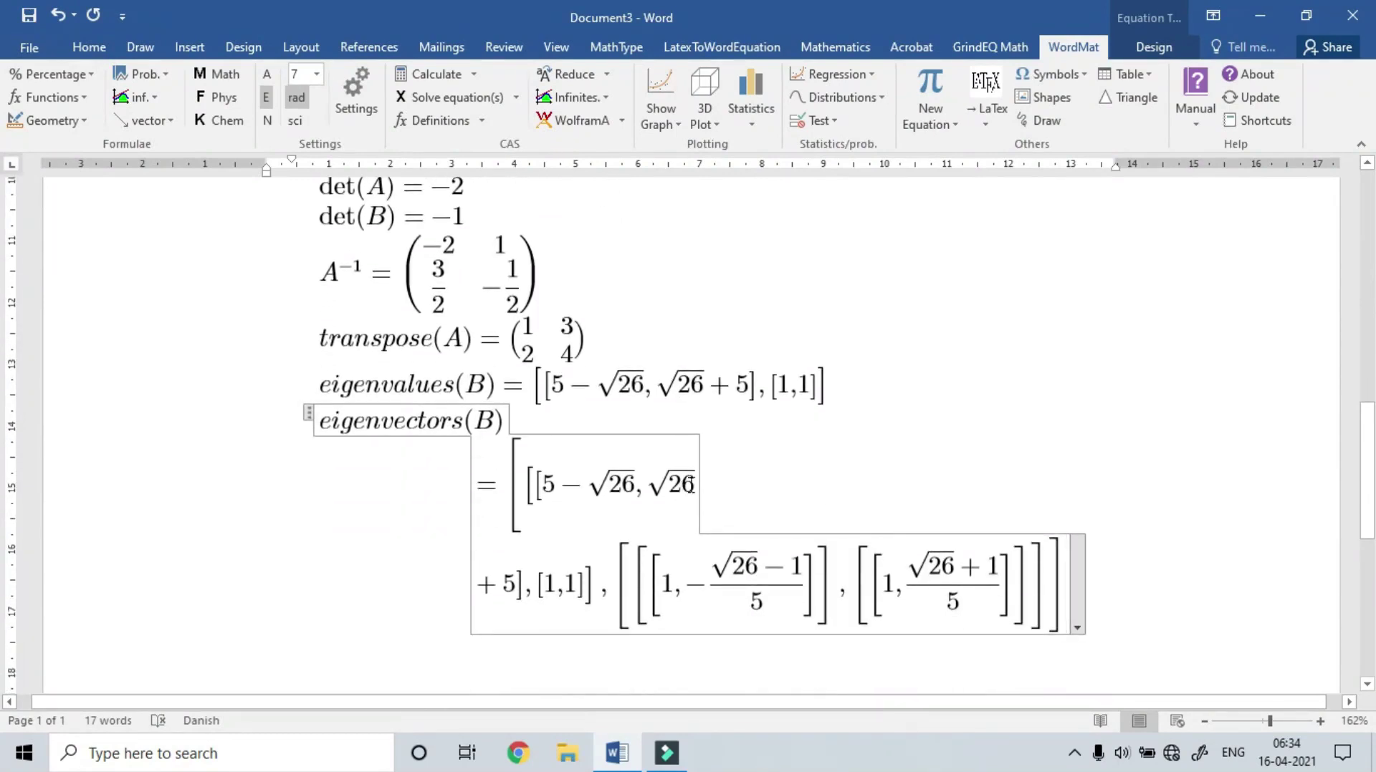